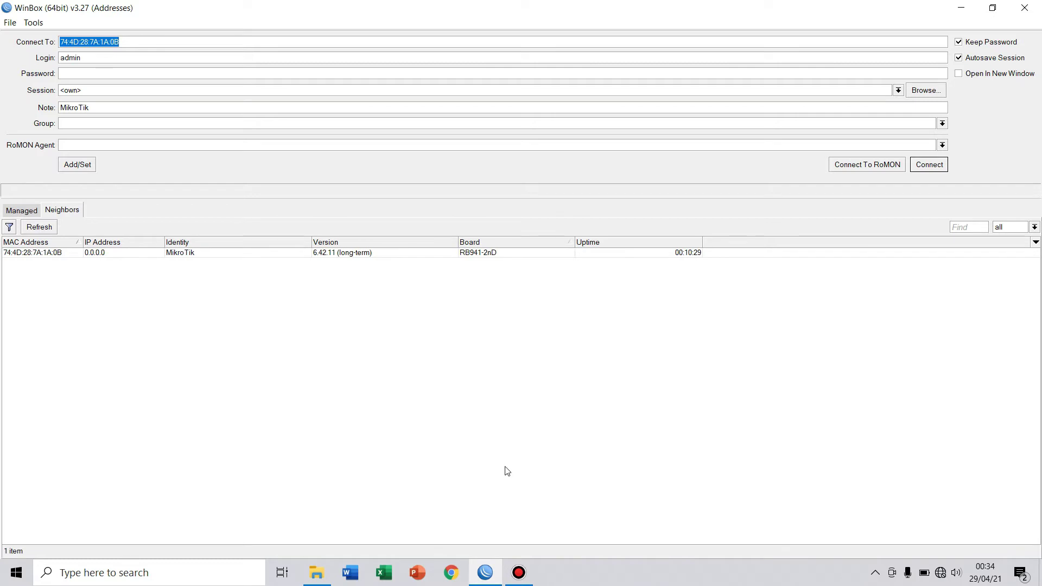
Connect to the MikroTik hAP lite router from the Neighbors list by its MAC address.
{"action": "left_click", "coordinate": [57, 213]}
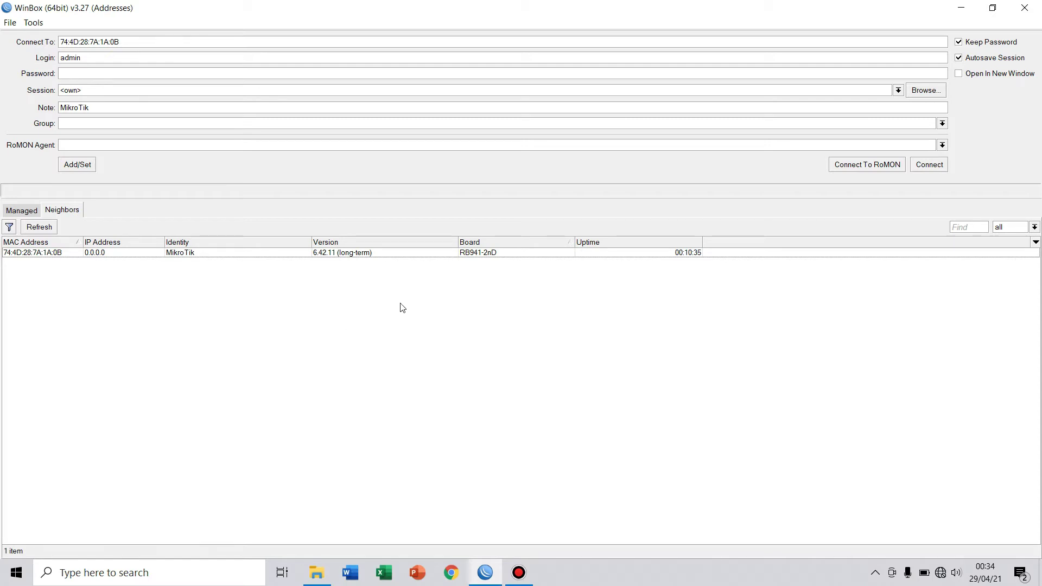
{"action": "left_click", "coordinate": [49, 253]}
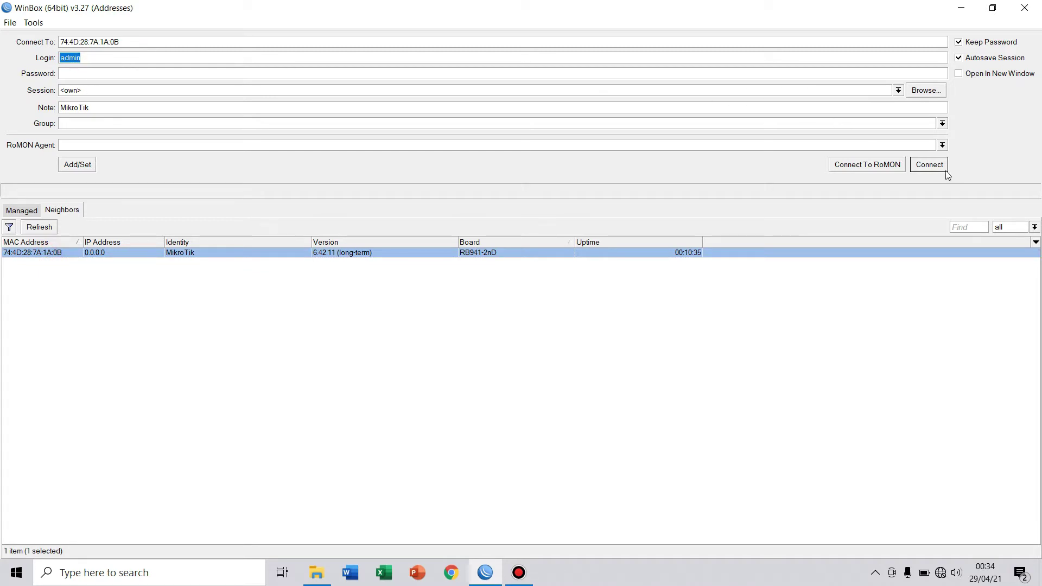
{"action": "left_click", "coordinate": [929, 166]}
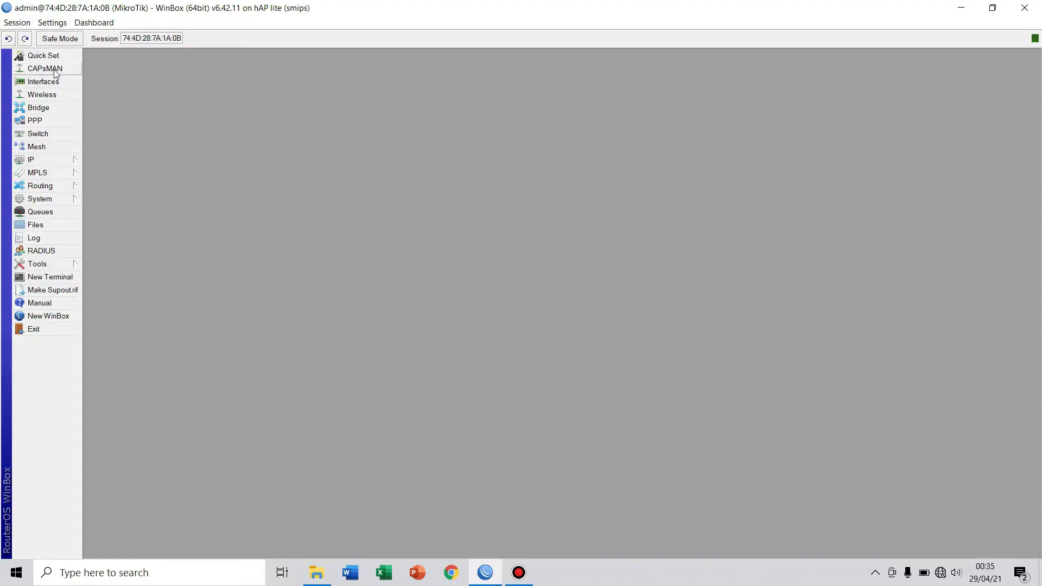
Rename interface ether1 to ether1_ISP.
{"action": "left_click", "coordinate": [43, 81]}
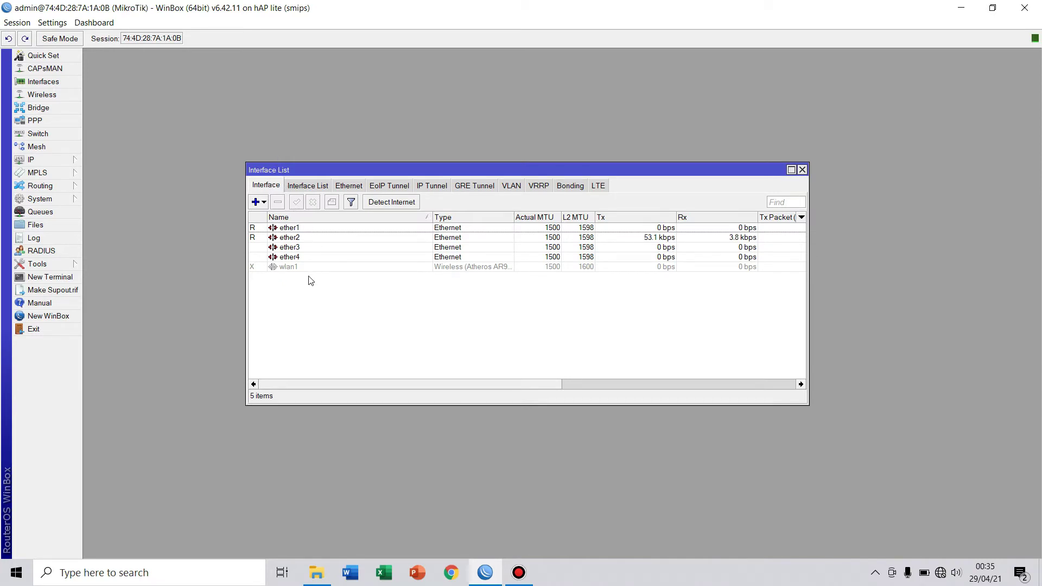
{"action": "double_click", "coordinate": [298, 230]}
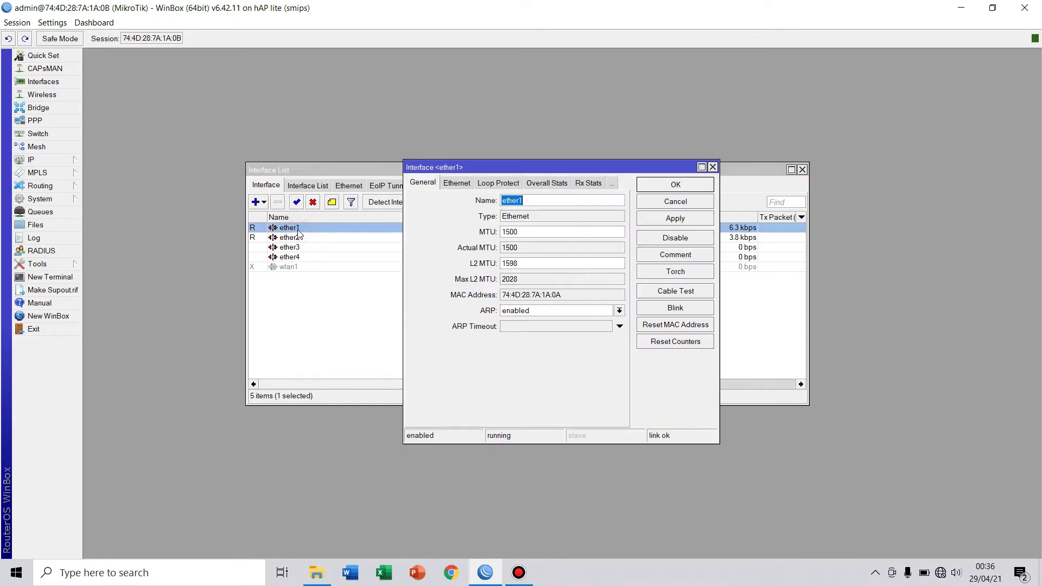
{"action": "left_click", "coordinate": [552, 203]}
{"action": "left_click", "coordinate": [539, 201]}
{"action": "key", "text": "Caps_Lock"}
{"action": "type", "text": "-"}
{"action": "key", "text": "BackSpace"}
{"action": "type", "text": "_"}
{"action": "key", "text": "Caps_Lock"}
{"action": "type", "text": "ISP"}
{"action": "left_click", "coordinate": [675, 217]}
{"action": "left_click", "coordinate": [675, 184]}
Rename interface ether2 to ether2_Hotspot.
{"action": "left_click", "coordinate": [339, 237]}
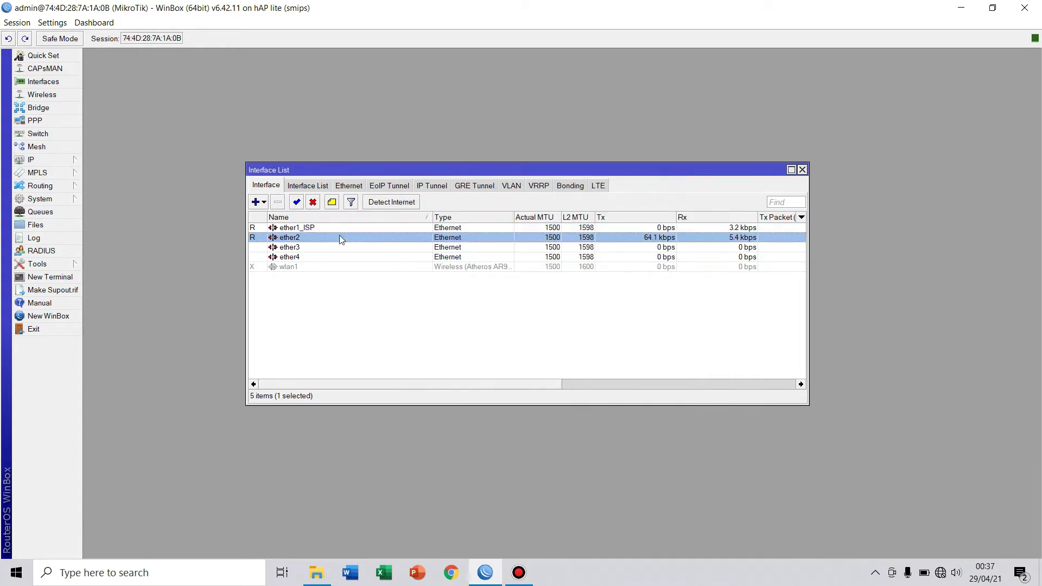
{"action": "double_click", "coordinate": [312, 237]}
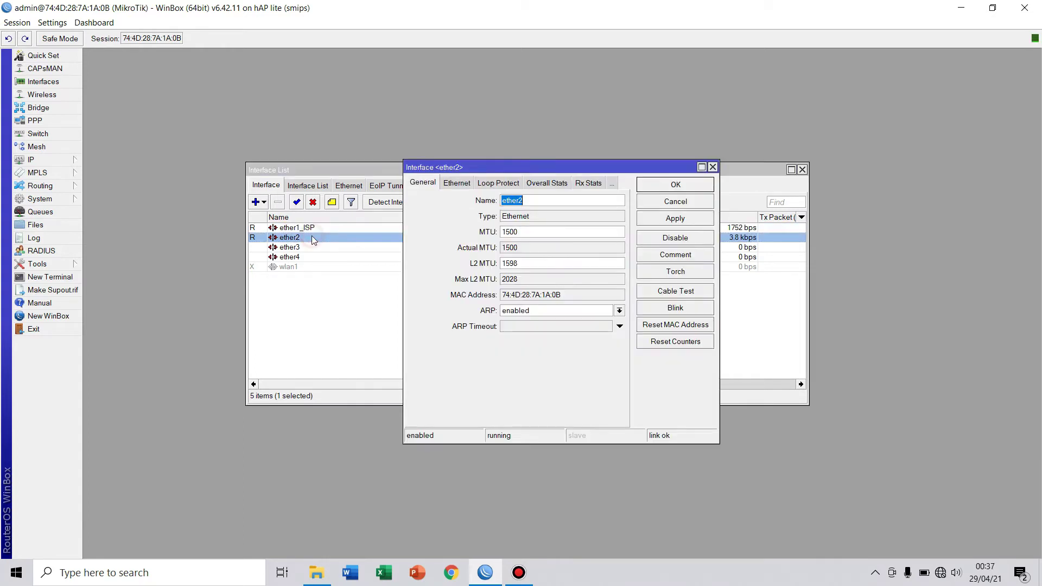
{"action": "left_click", "coordinate": [535, 201]}
{"action": "type", "text": "_"}
{"action": "key", "text": "Caps_Lock"}
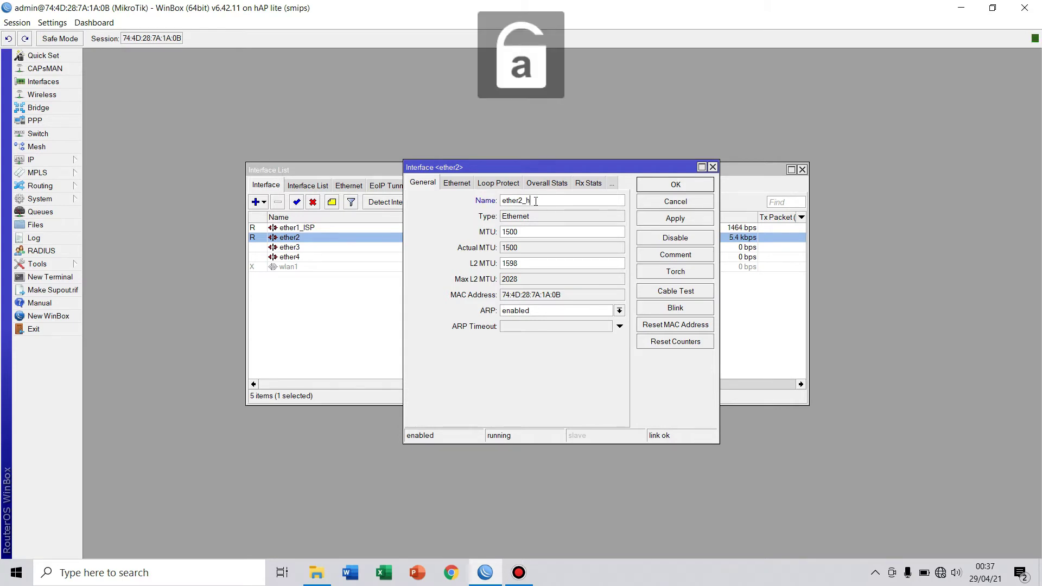
{"action": "key", "text": "Caps_Lock"}
{"action": "type", "text": "HP"}
{"action": "key", "text": "BackSpace"}
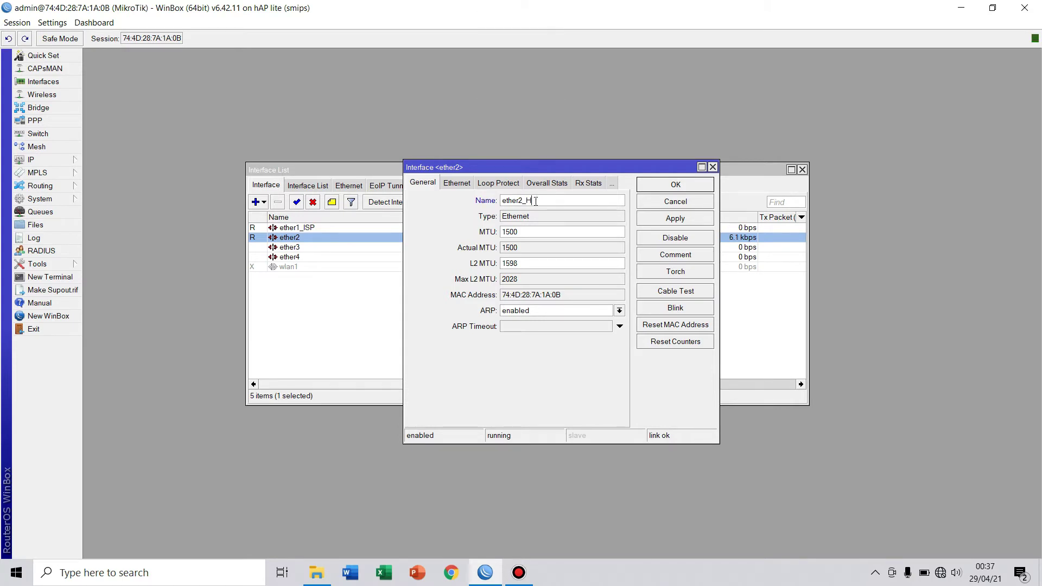
{"action": "type", "text": "C"}
{"action": "key", "text": "BackSpace"}
{"action": "key", "text": "Caps_Lock"}
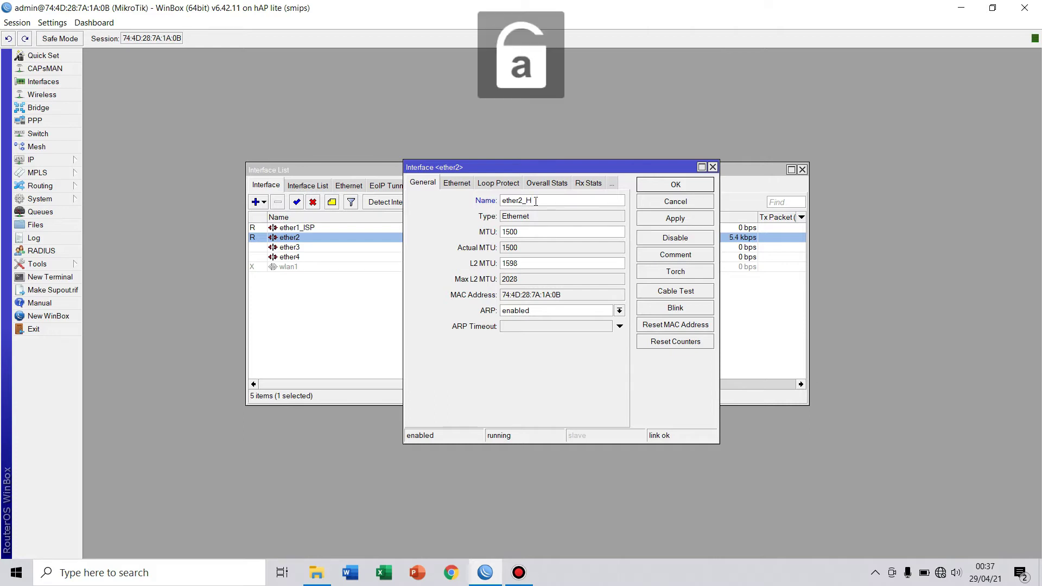
{"action": "type", "text": "otspot"}
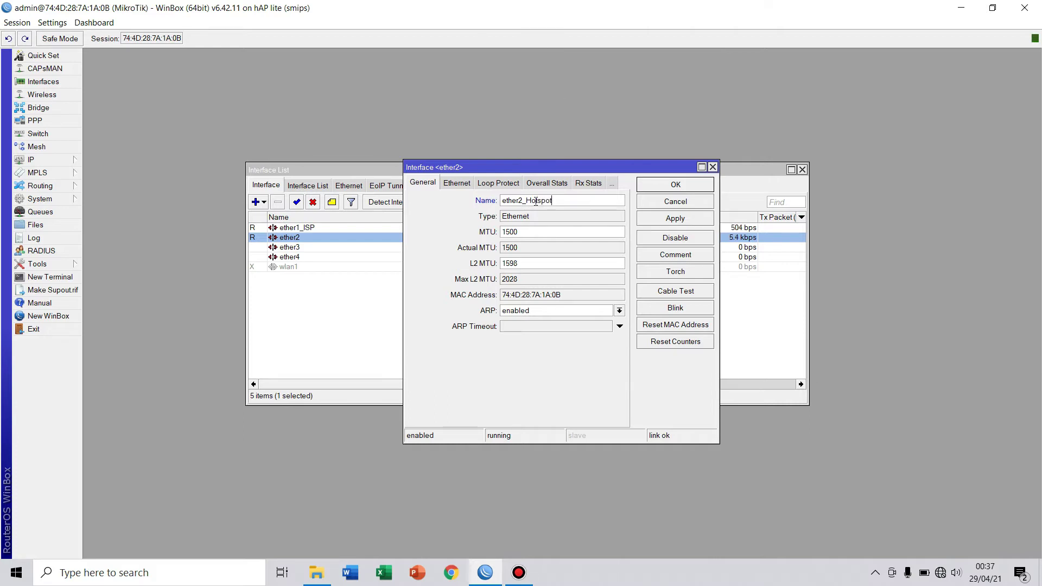
{"action": "left_click", "coordinate": [681, 218]}
{"action": "left_click", "coordinate": [678, 186]}
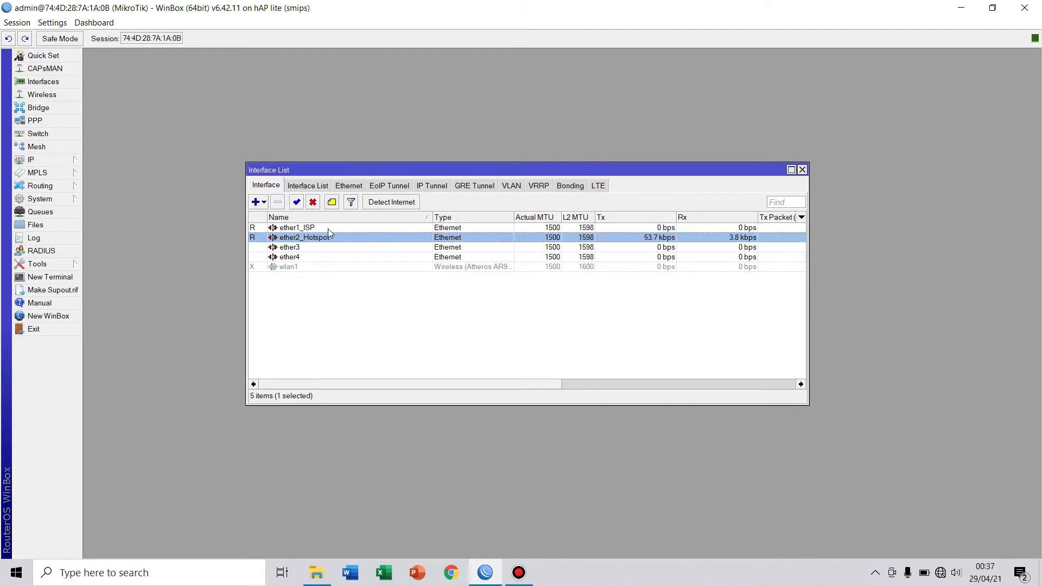
{"action": "left_click", "coordinate": [346, 268]}
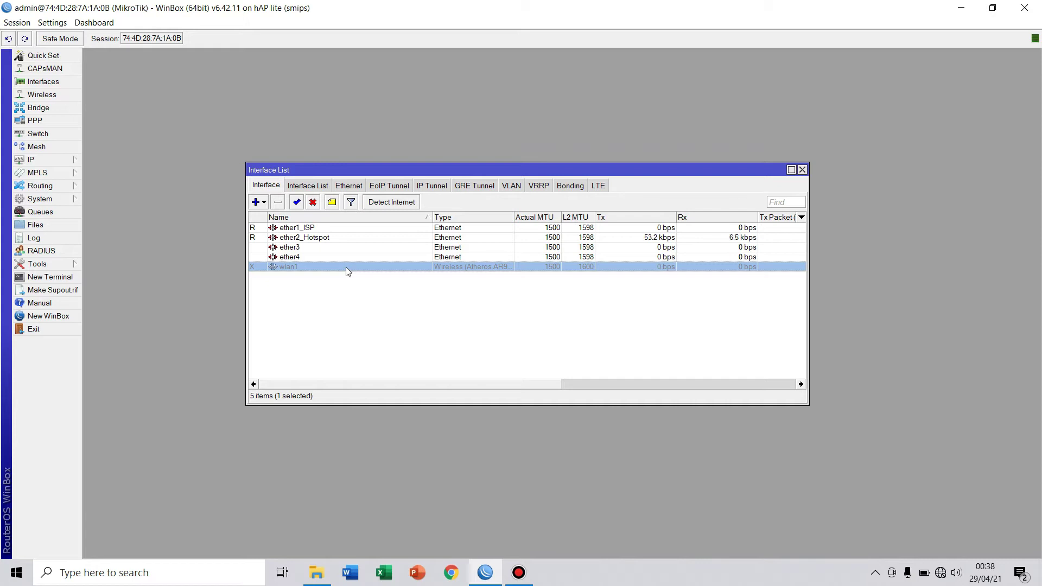
Enable the wireless interface and rename it from wlan1 to wlan1_Hotspot.
{"action": "left_click", "coordinate": [296, 202]}
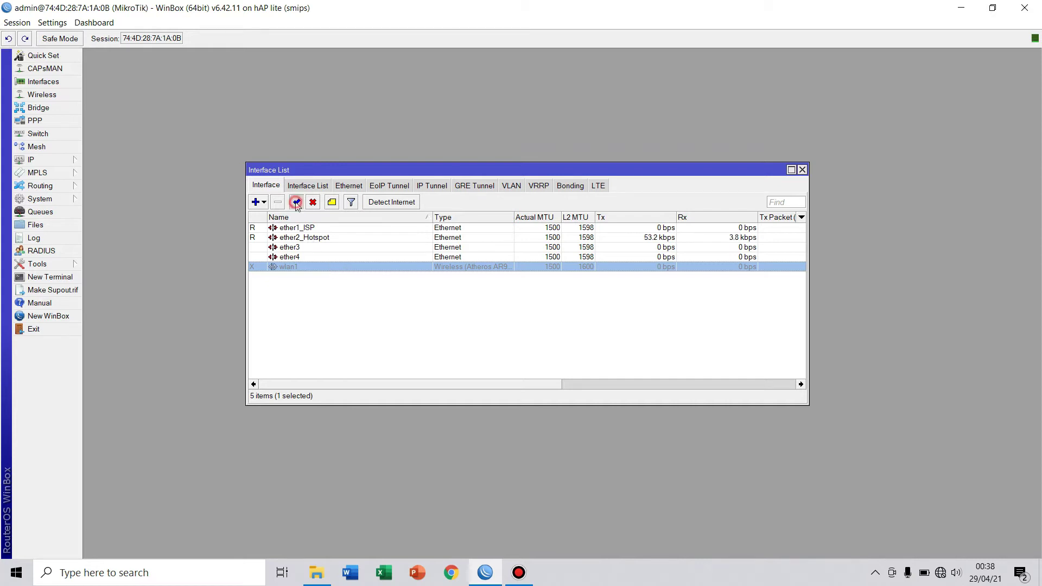
{"action": "double_click", "coordinate": [317, 266]}
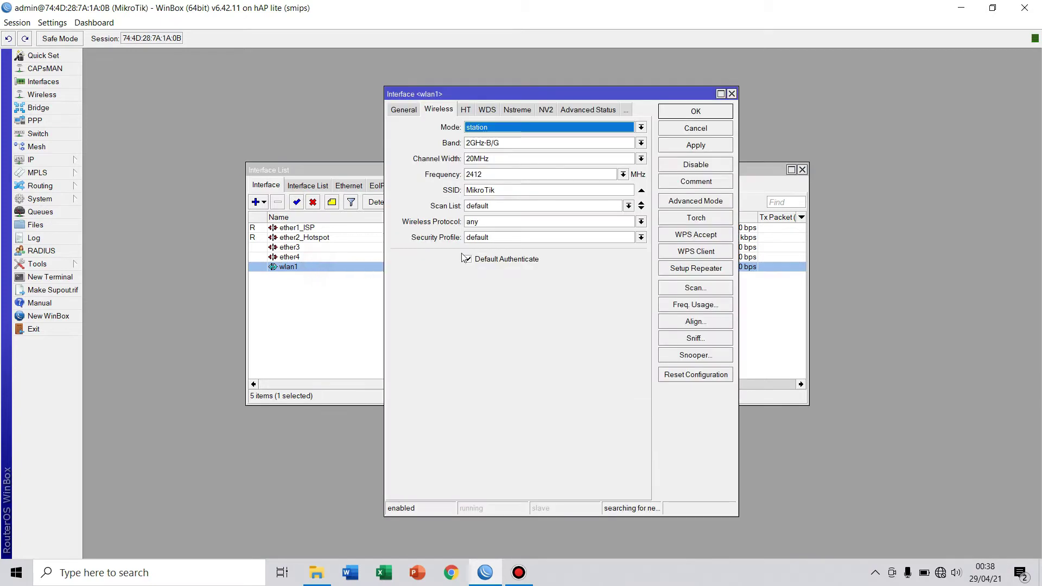
{"action": "left_click", "coordinate": [403, 109]}
{"action": "left_click", "coordinate": [490, 128]}
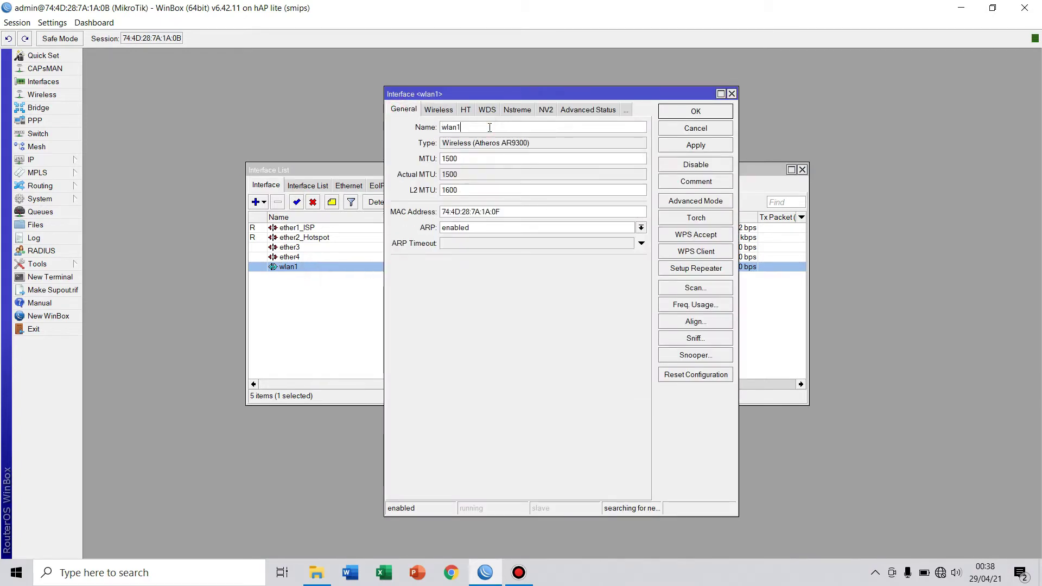
{"action": "type", "text": "_"}
{"action": "key", "text": "Caps_Lock"}
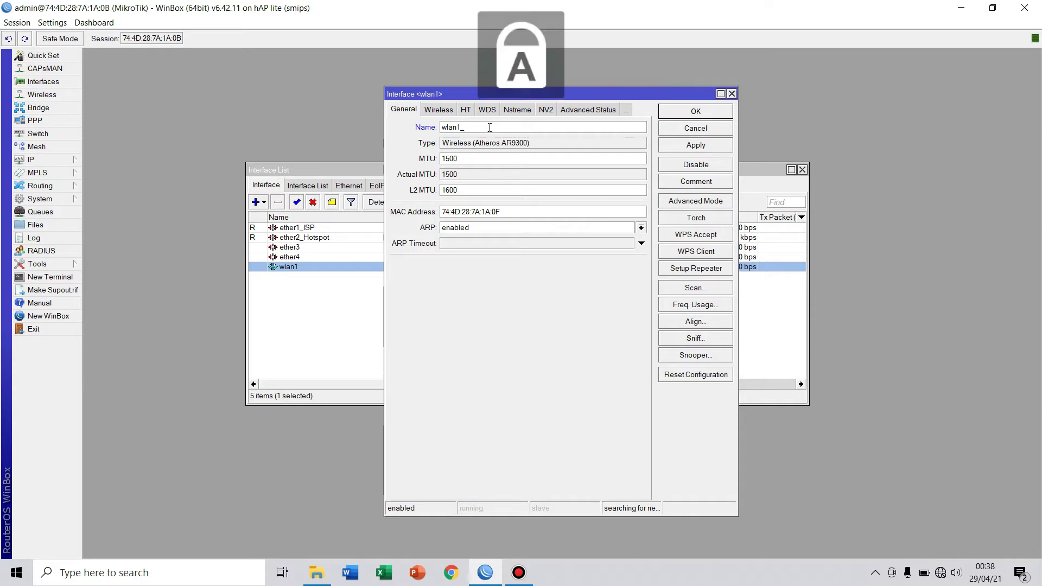
{"action": "type", "text": "H"}
{"action": "key", "text": "Caps_Lock"}
{"action": "type", "text": "otspot"}
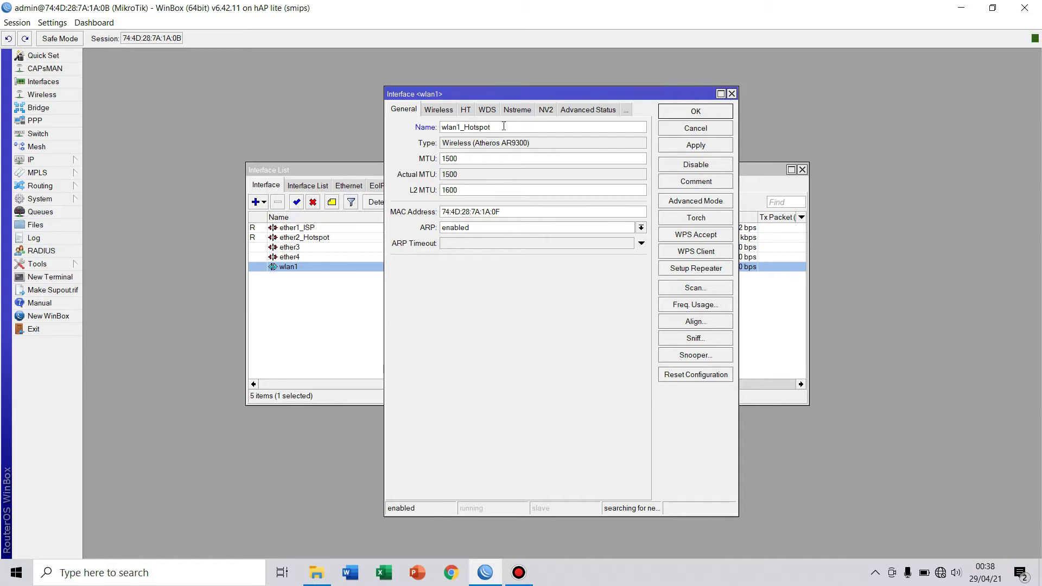
Set wireless mode to ap bridge, band 2GHz-B/G/N and frequency 2462 MHz.
{"action": "left_click", "coordinate": [436, 111]}
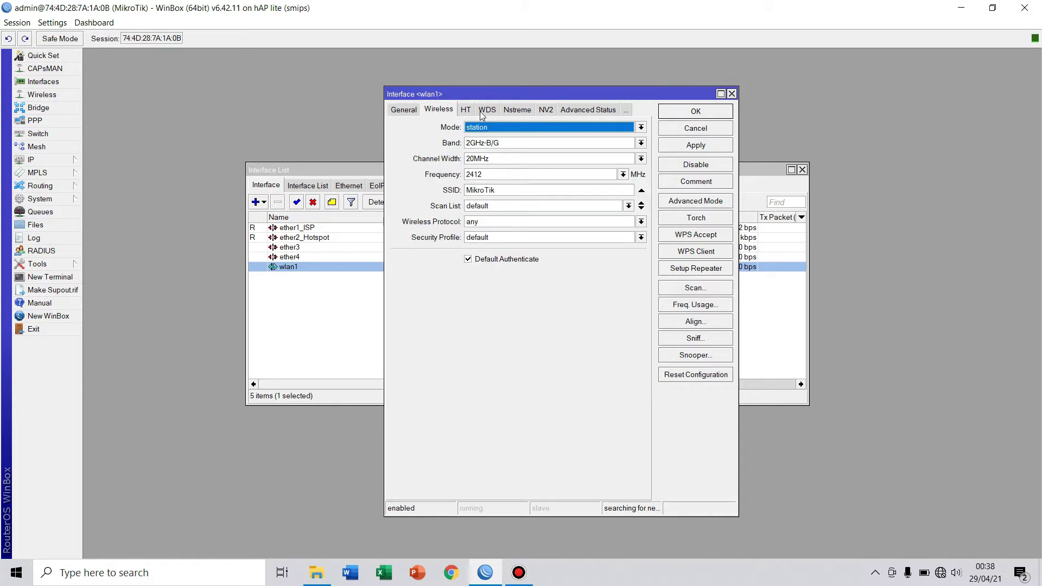
{"action": "left_click", "coordinate": [640, 128]}
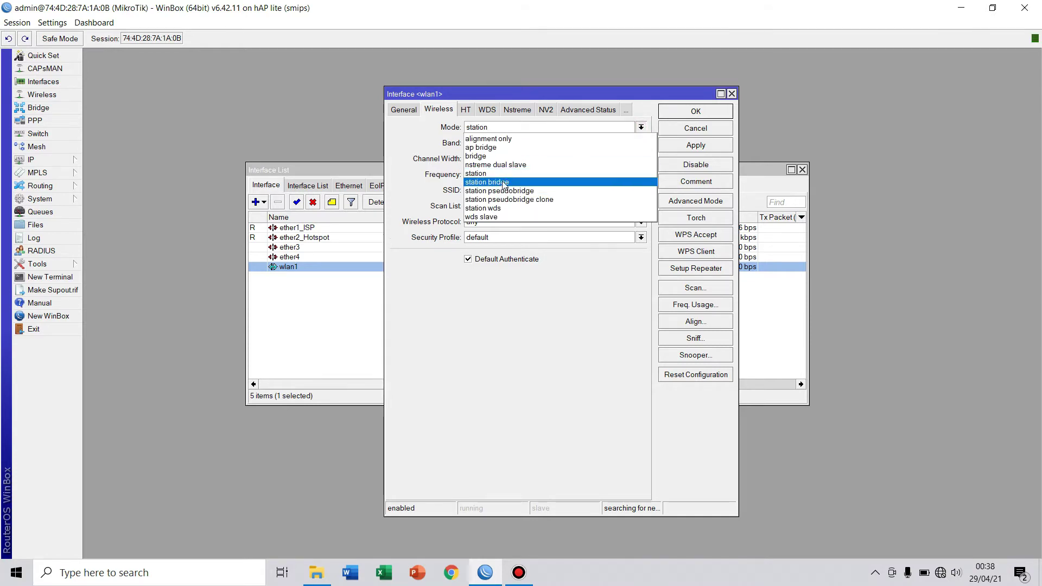
{"action": "left_click", "coordinate": [496, 156]}
{"action": "left_click", "coordinate": [507, 128]}
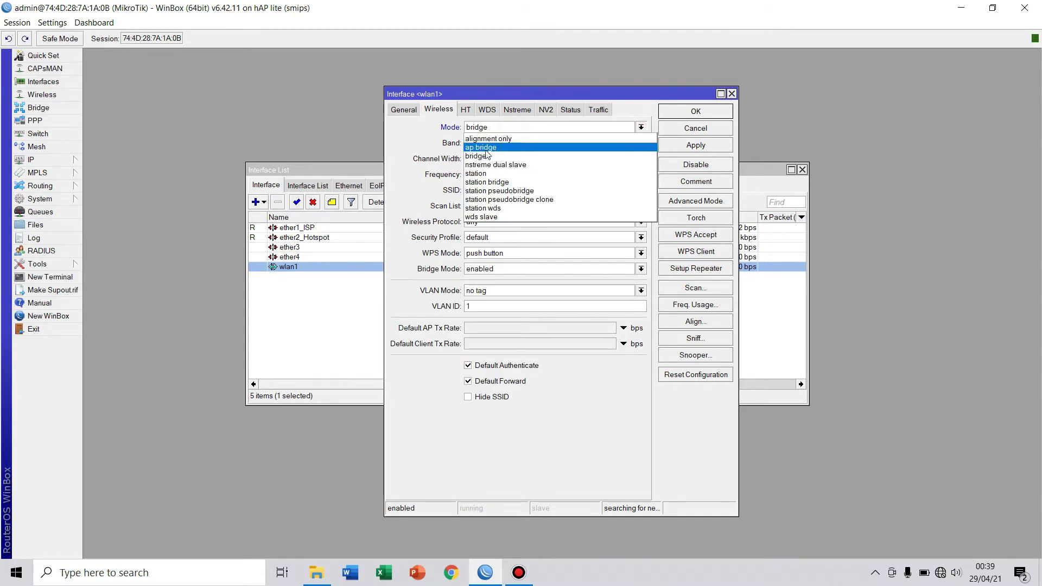
{"action": "left_click", "coordinate": [485, 151]}
{"action": "left_click", "coordinate": [588, 148]}
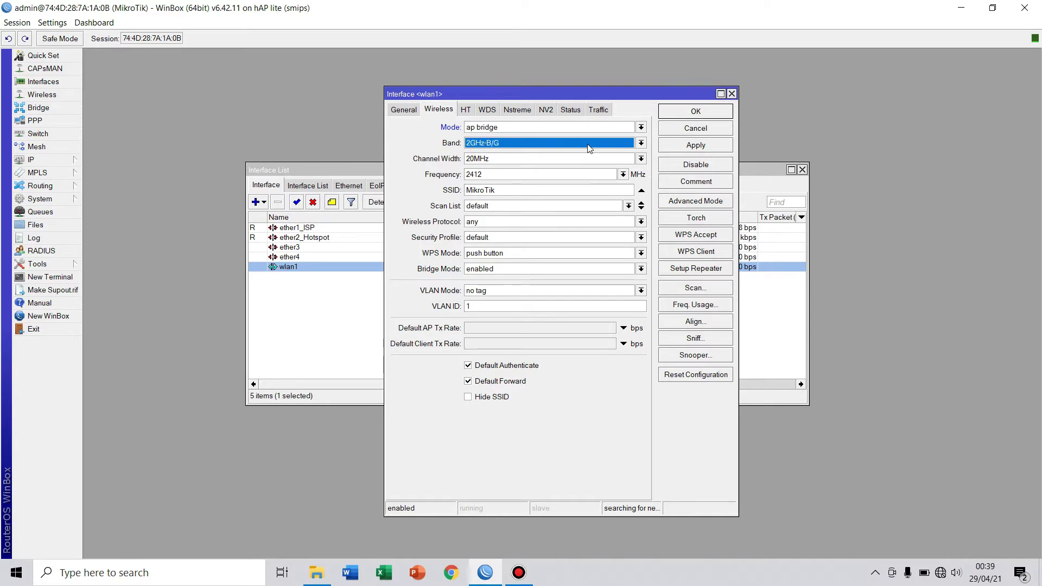
{"action": "left_click", "coordinate": [589, 146]}
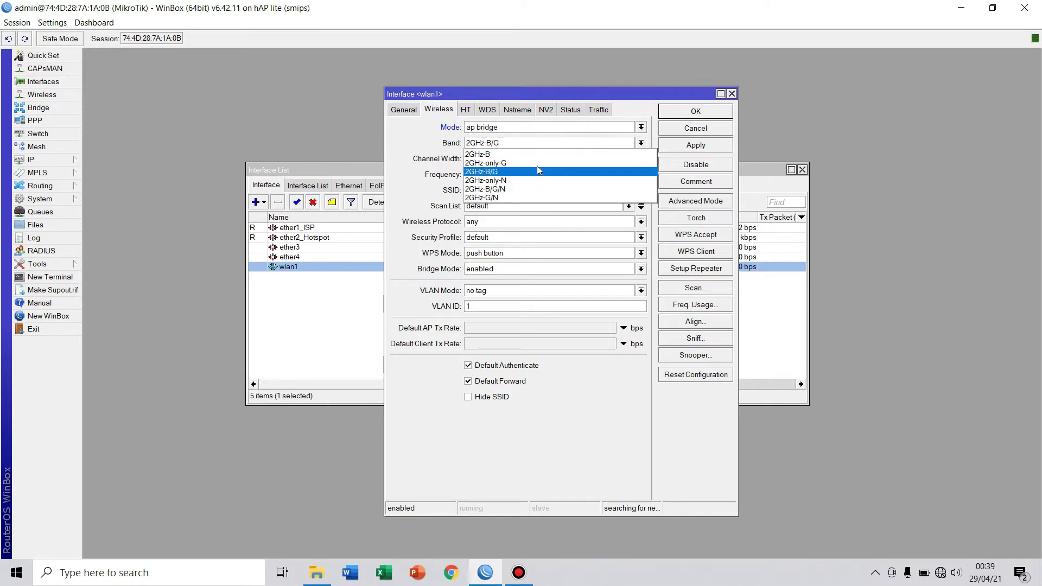
{"action": "left_click", "coordinate": [503, 188]}
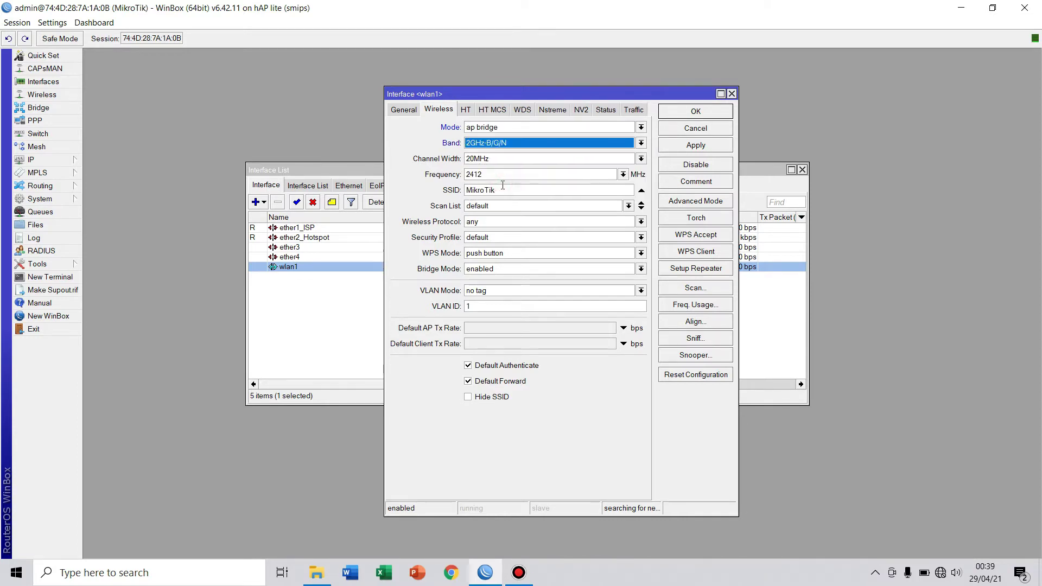
{"action": "left_click", "coordinate": [622, 174]}
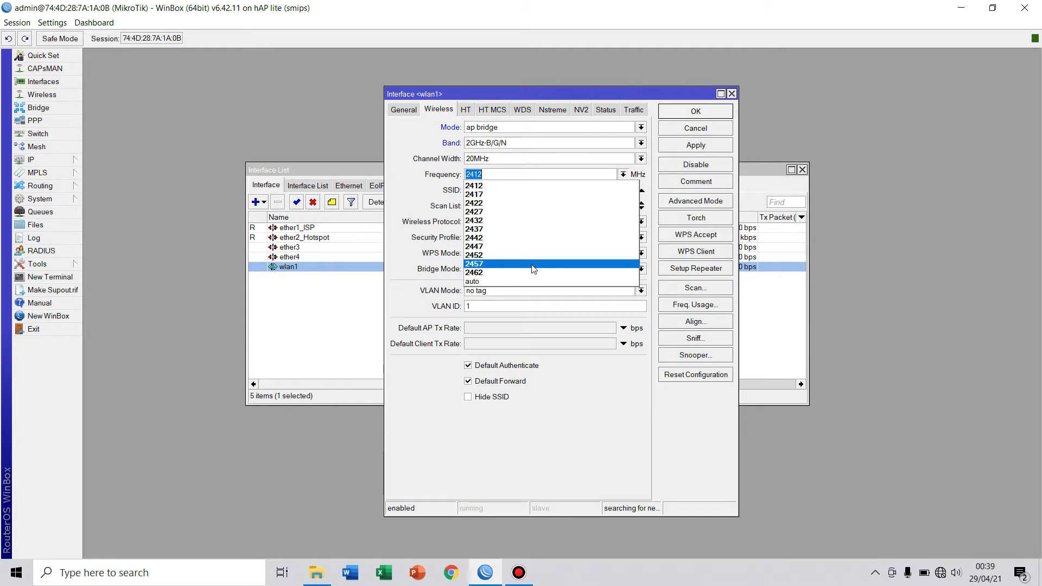
{"action": "left_click", "coordinate": [516, 272]}
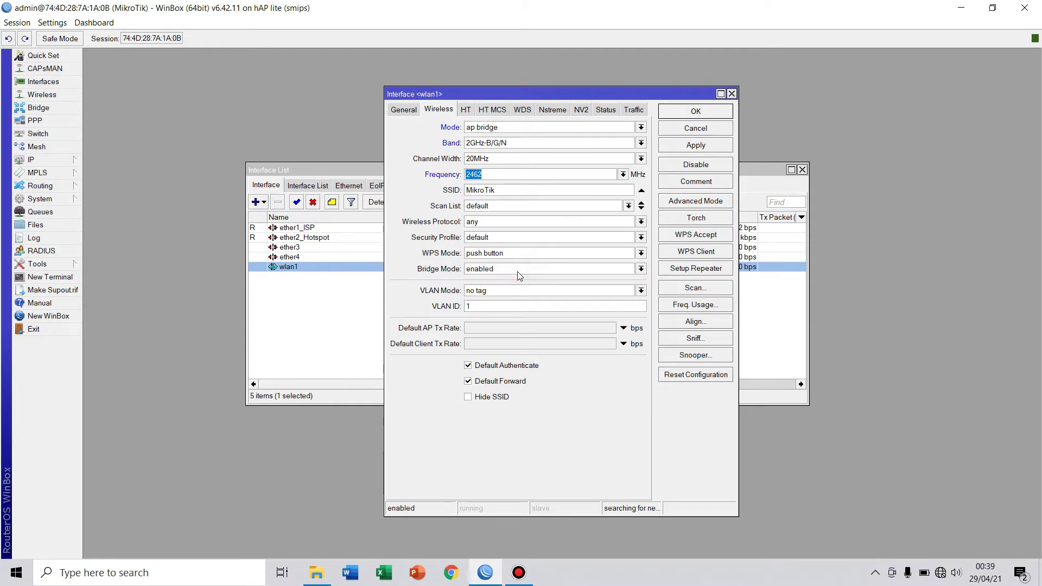
Change the SSID to HOTSPOT-MIKROTIK followed by the owner's name, then apply and close.
{"action": "double_click", "coordinate": [520, 188]}
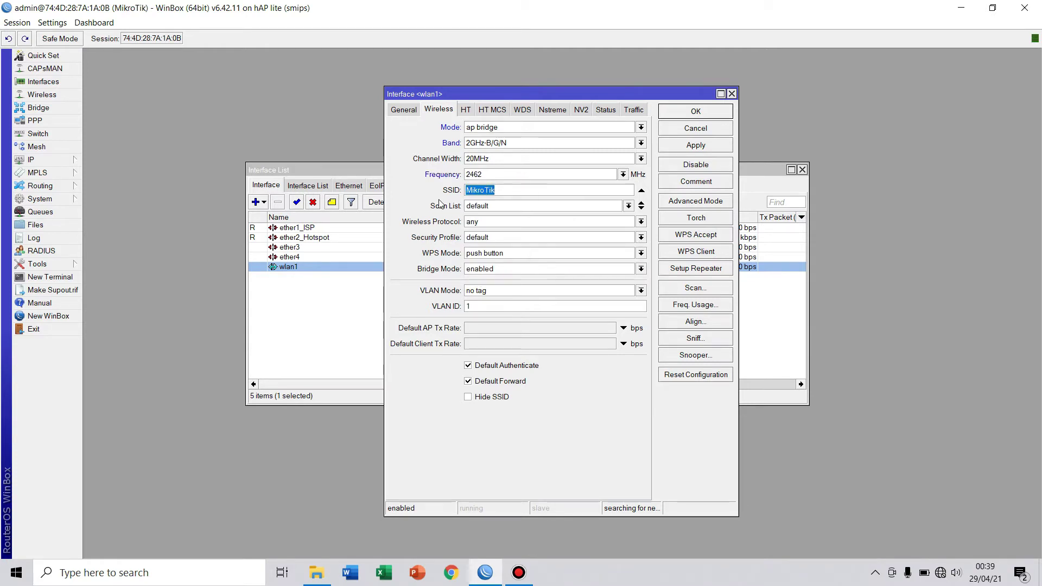
{"action": "key", "text": "BackSpace"}
{"action": "key", "text": "Caps_Lock"}
{"action": "type", "text": "HOT"}
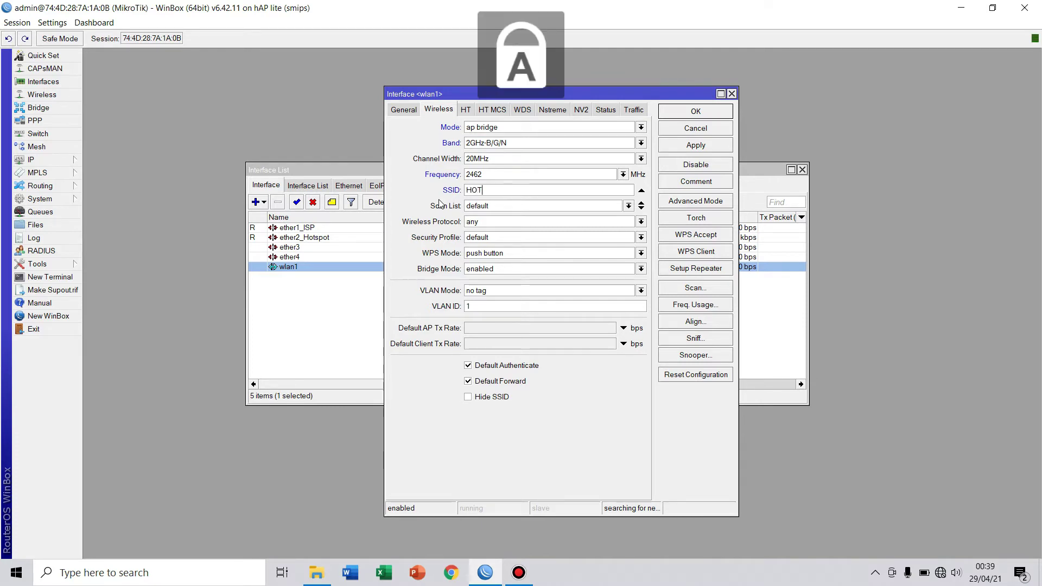
{"action": "type", "text": "SPOY"}
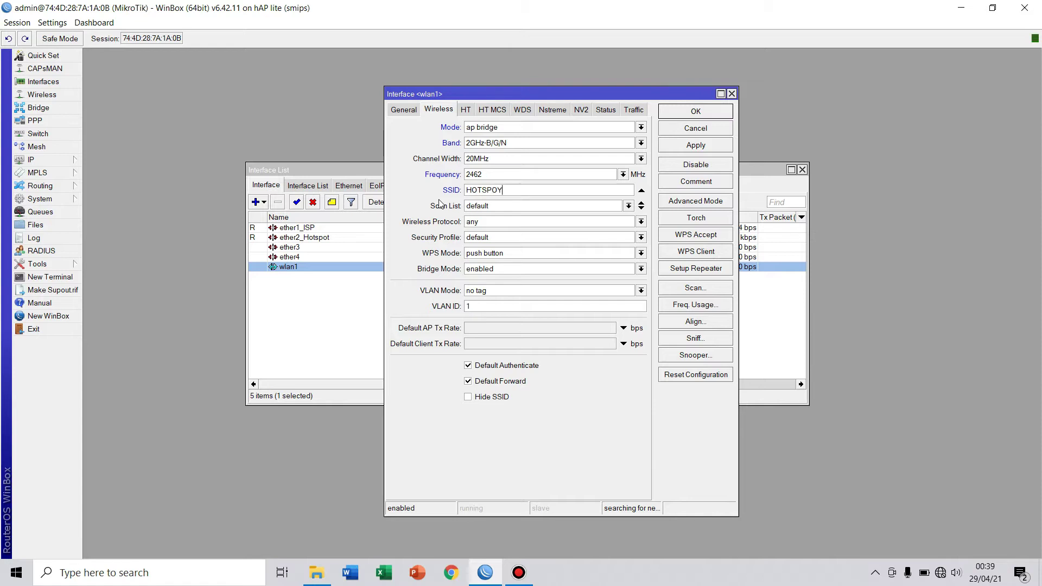
{"action": "key", "text": "BackSpace"}
{"action": "type", "text": "T-MIKROTIK-ANGGA"}
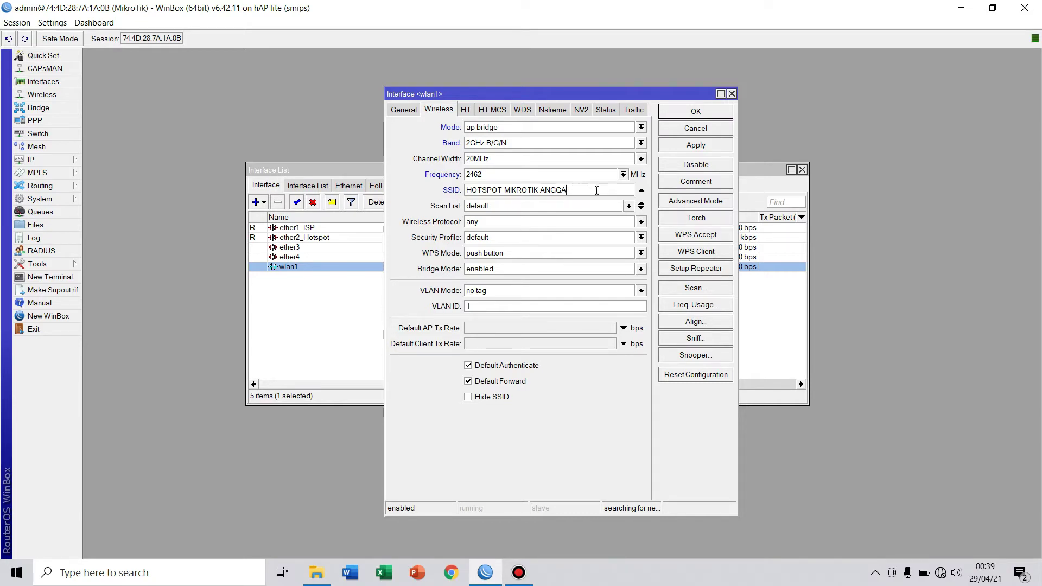
{"action": "left_click", "coordinate": [699, 144]}
{"action": "left_click", "coordinate": [695, 112]}
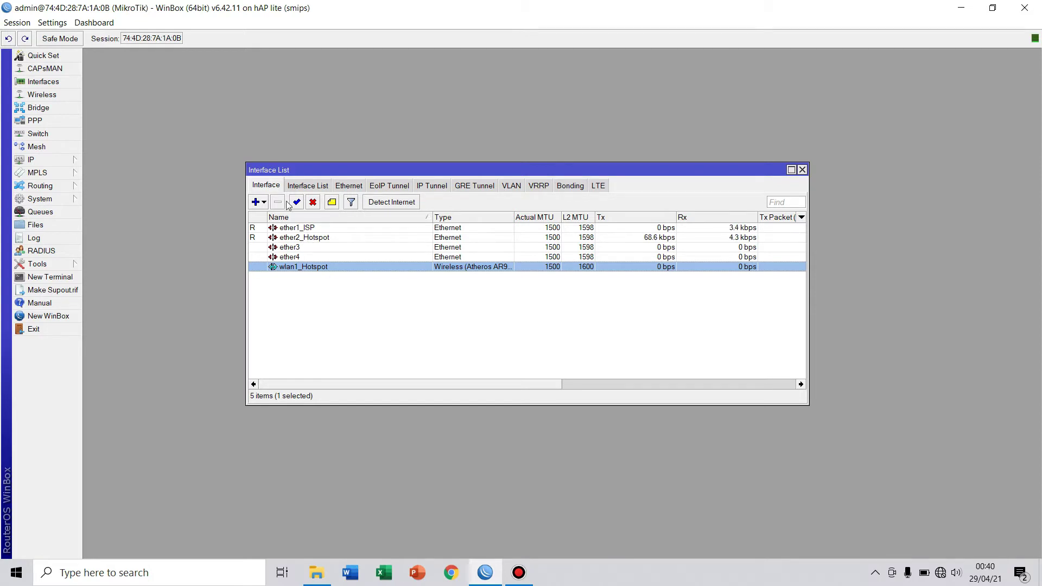
Open the Bridge window and close the Interface List.
{"action": "left_click", "coordinate": [70, 112]}
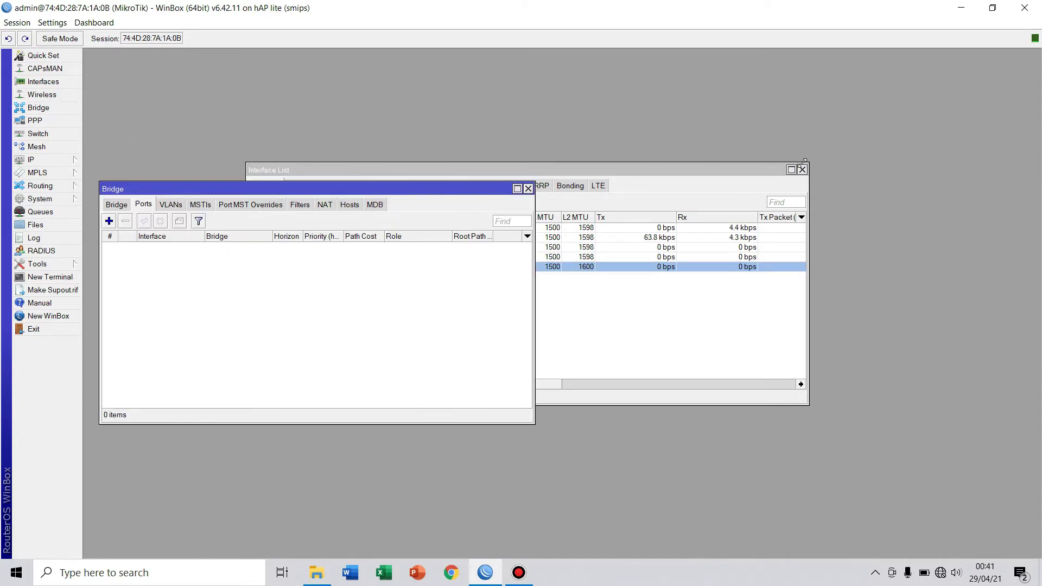
{"action": "left_click", "coordinate": [802, 170]}
{"action": "left_click_drag", "start_coordinate": [278, 185], "coordinate": [277, 182]}
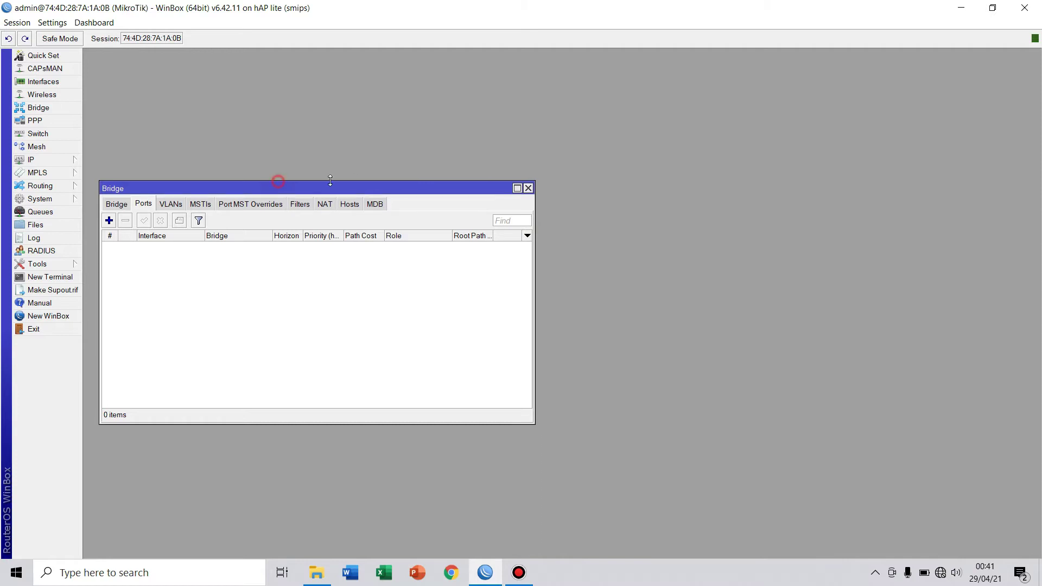
{"action": "left_click_drag", "start_coordinate": [366, 185], "coordinate": [553, 169]}
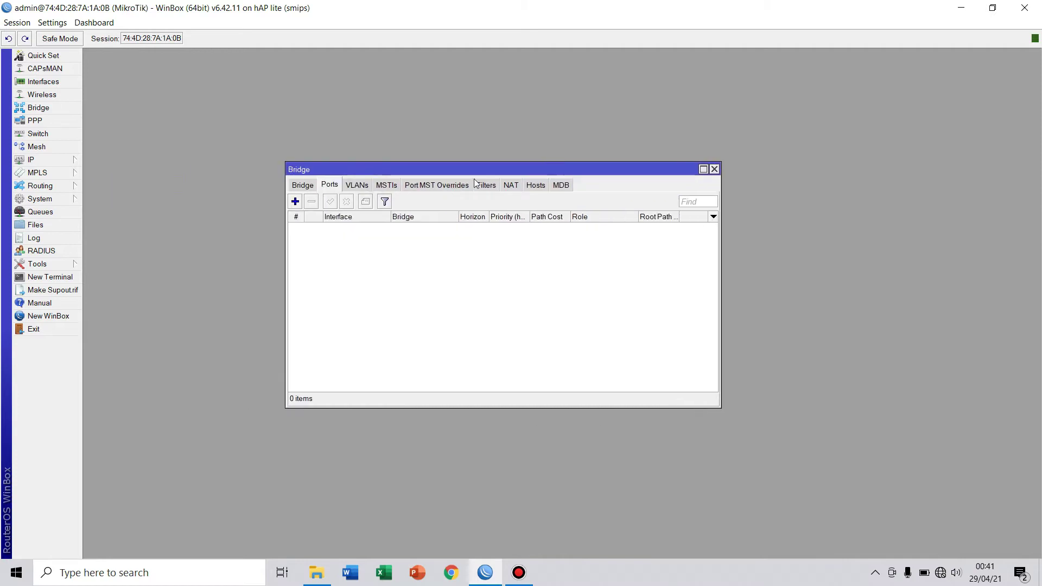
{"action": "left_click", "coordinate": [302, 185]}
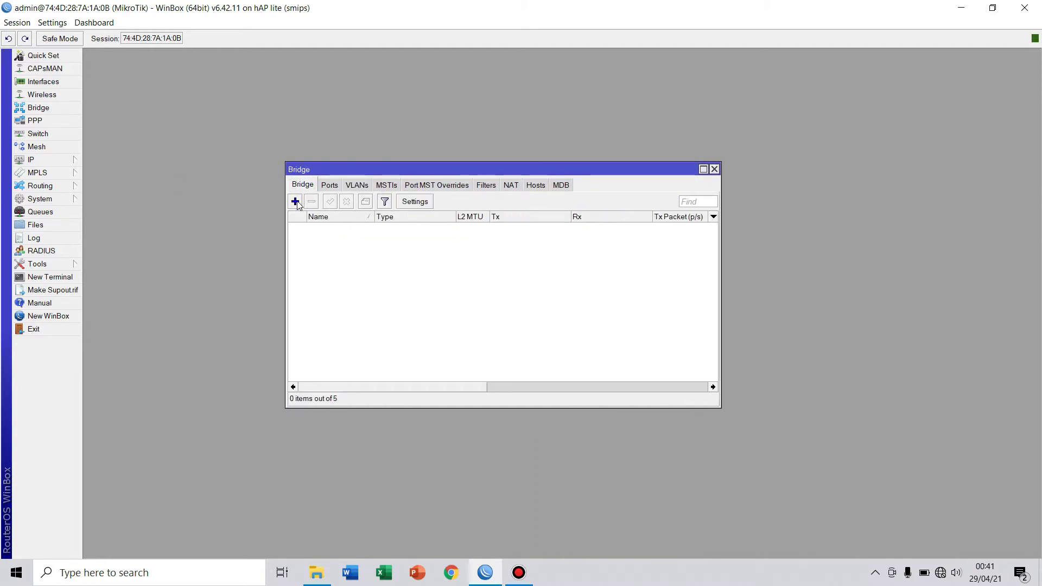
Create a new bridge named bridge-Hotspot.
{"action": "left_click", "coordinate": [296, 201]}
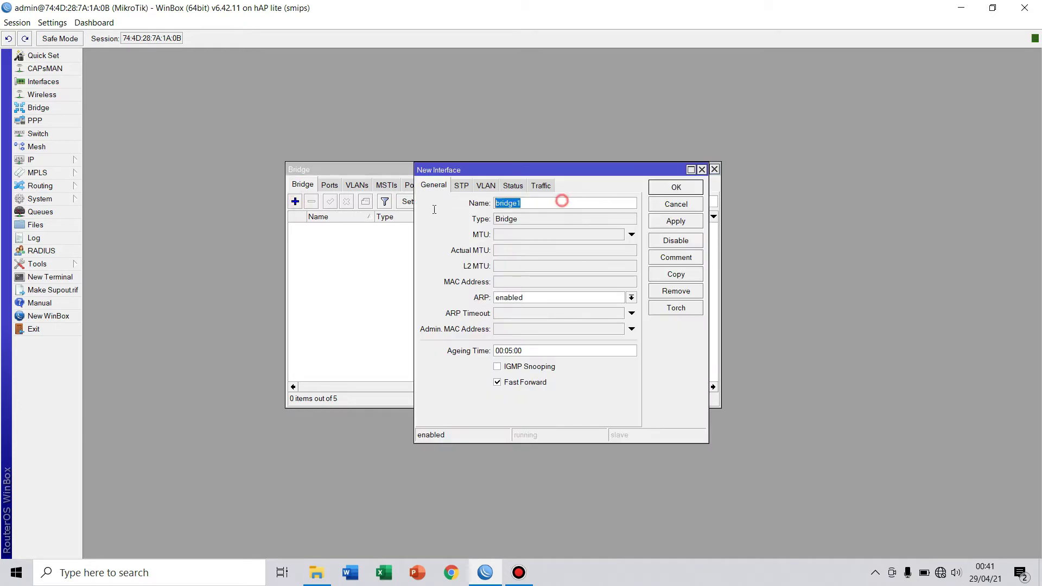
{"action": "left_click_drag", "start_coordinate": [498, 203], "coordinate": [523, 202]}
{"action": "left_click", "coordinate": [541, 201]}
{"action": "type", "text": "H"}
{"action": "key", "text": "Caps_Lock"}
{"action": "key", "text": "Caps_Lock"}
{"action": "type", "text": "ST"}
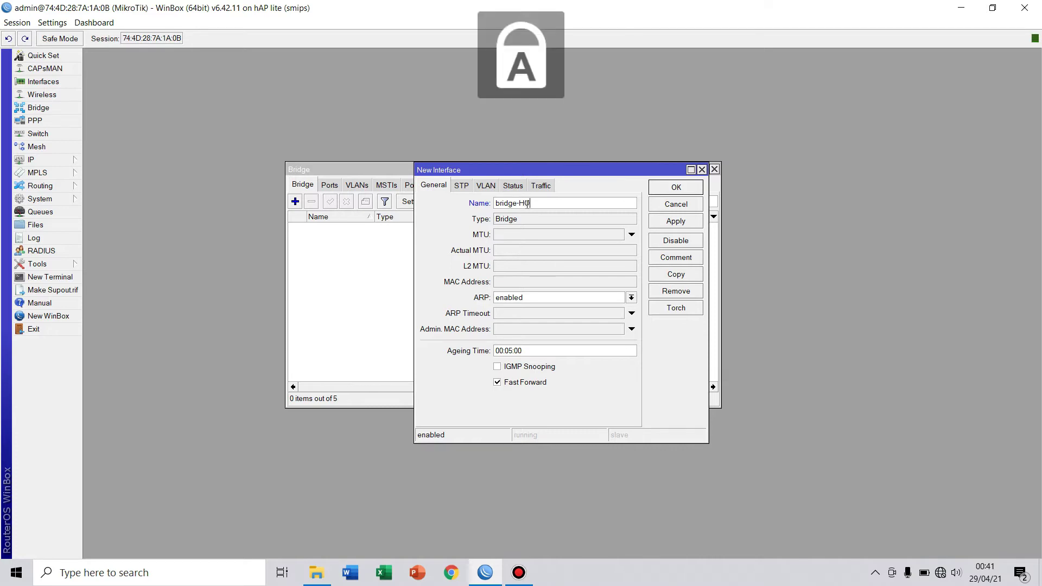
{"action": "key", "text": "BackSpace"}
{"action": "key", "text": "BackSpace"}
{"action": "key", "text": "Caps_Lock"}
{"action": "type", "text": "o"}
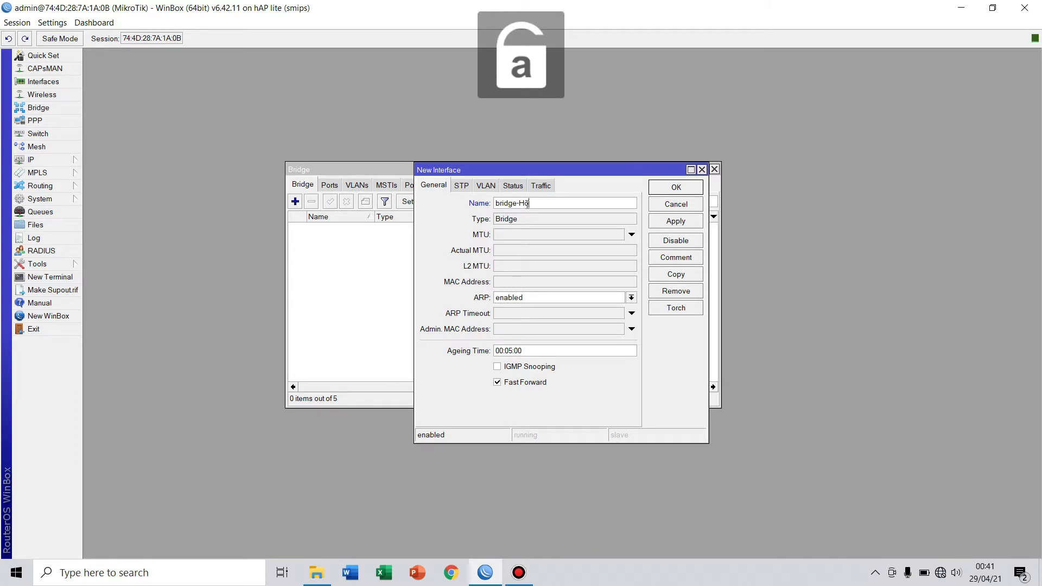
{"action": "type", "text": "tspot"}
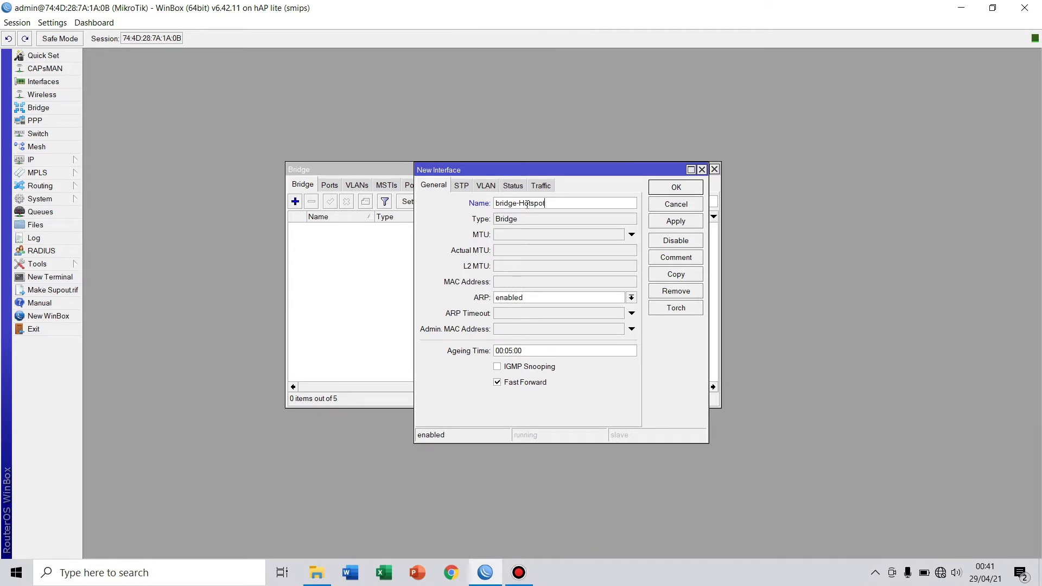
{"action": "left_click", "coordinate": [495, 203]}
{"action": "left_click", "coordinate": [675, 221]}
{"action": "left_click", "coordinate": [675, 188]}
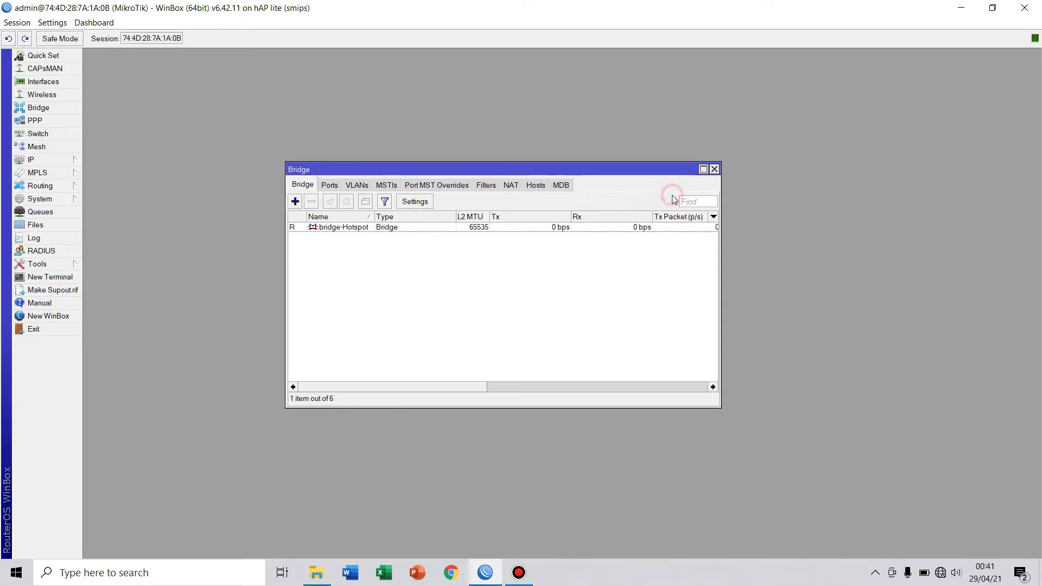
{"action": "left_click", "coordinate": [330, 186]}
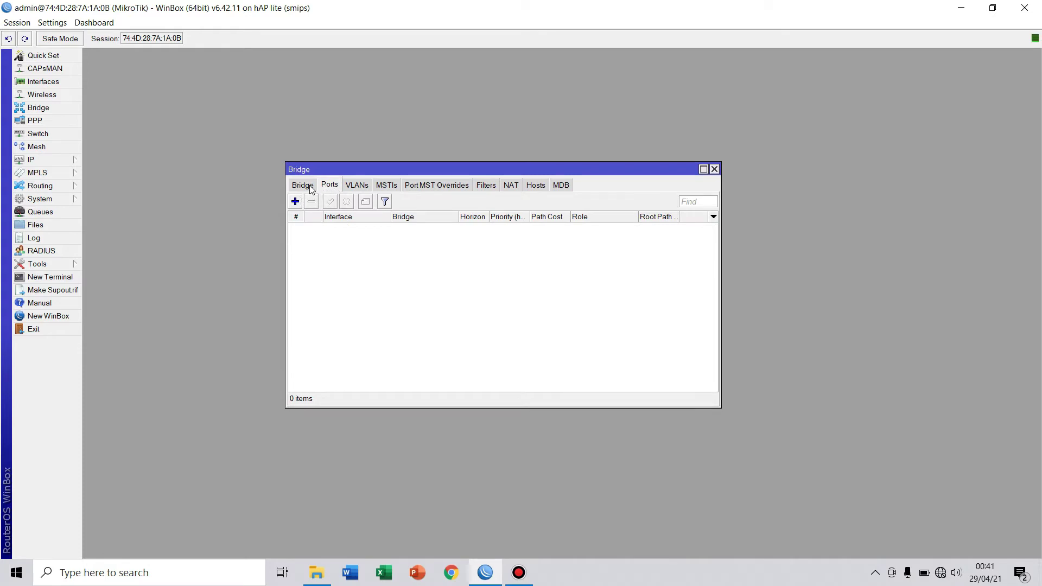
Add wlan1_Hotspot as a port of bridge-Hotspot.
{"action": "left_click", "coordinate": [310, 187]}
{"action": "left_click", "coordinate": [327, 185]}
{"action": "left_click", "coordinate": [294, 202]}
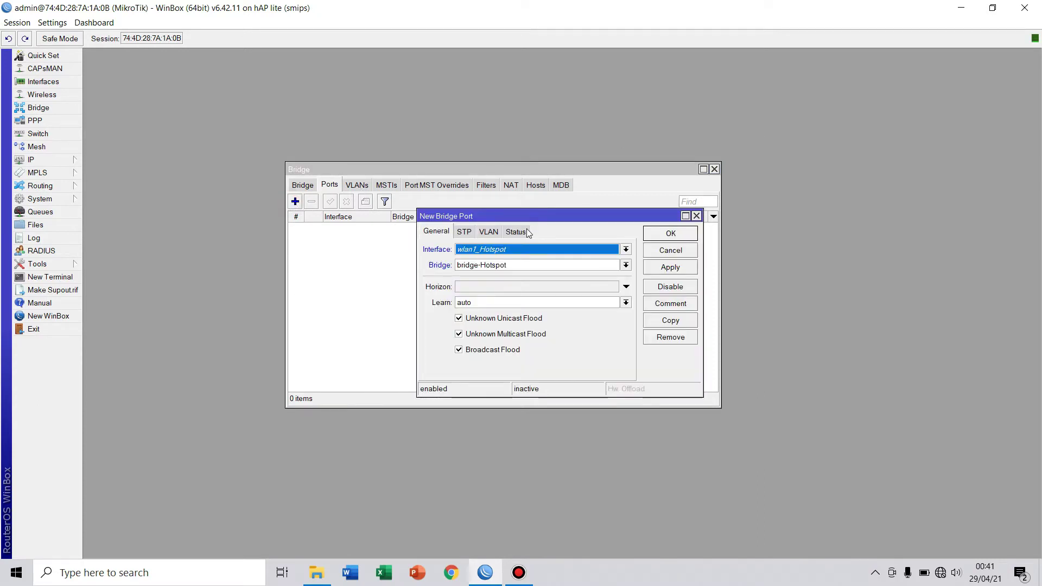
{"action": "left_click", "coordinate": [620, 249]}
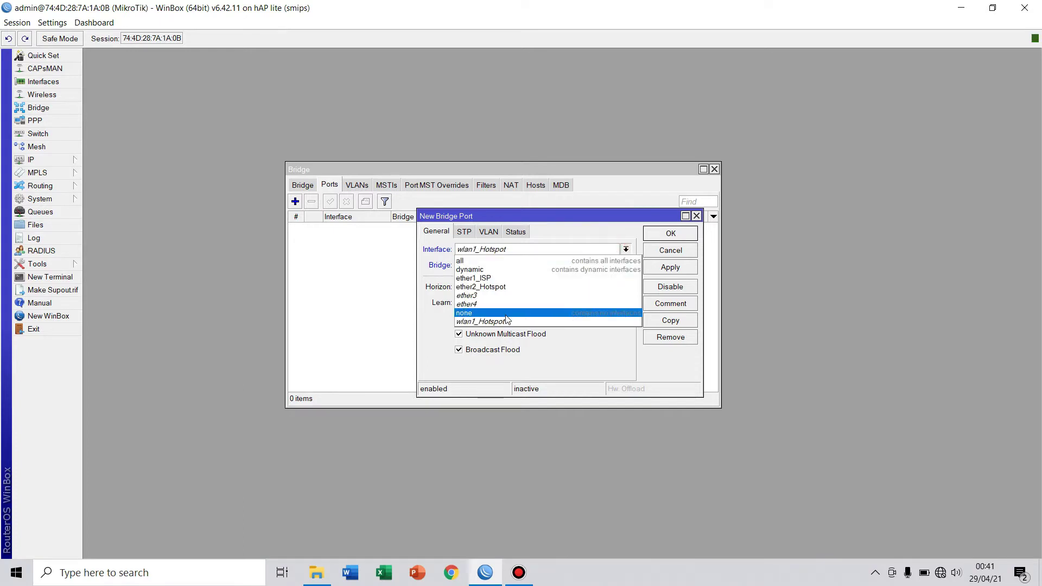
{"action": "left_click", "coordinate": [505, 317]}
{"action": "left_click", "coordinate": [625, 265]}
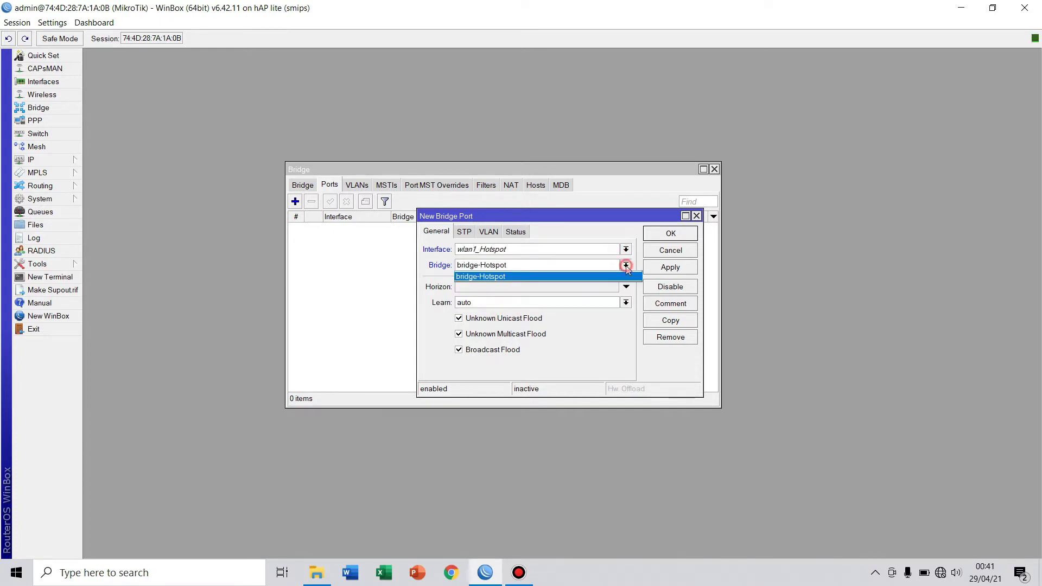
{"action": "left_click", "coordinate": [602, 276]}
{"action": "left_click", "coordinate": [670, 267]}
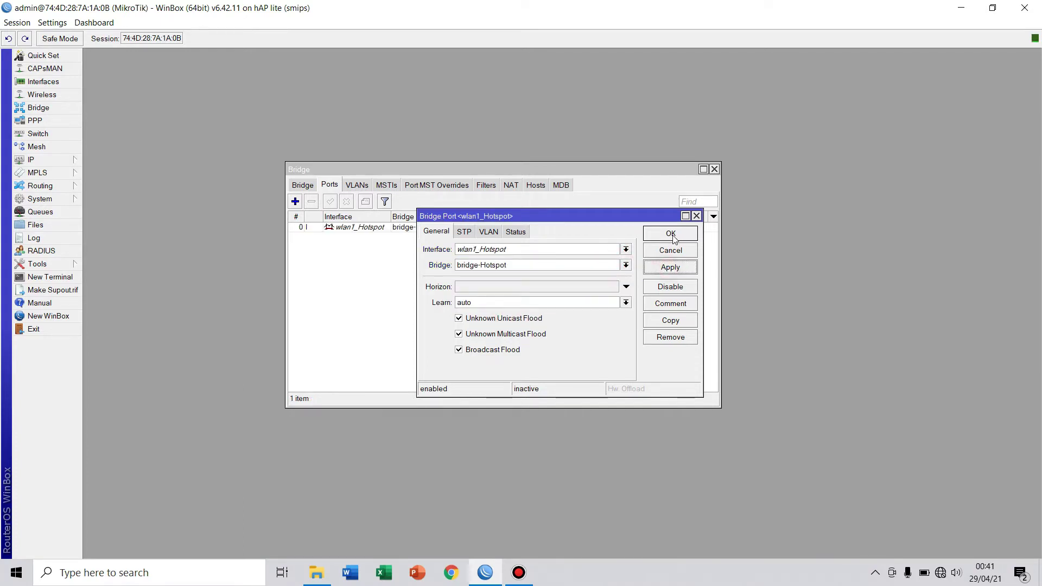
{"action": "left_click", "coordinate": [671, 232]}
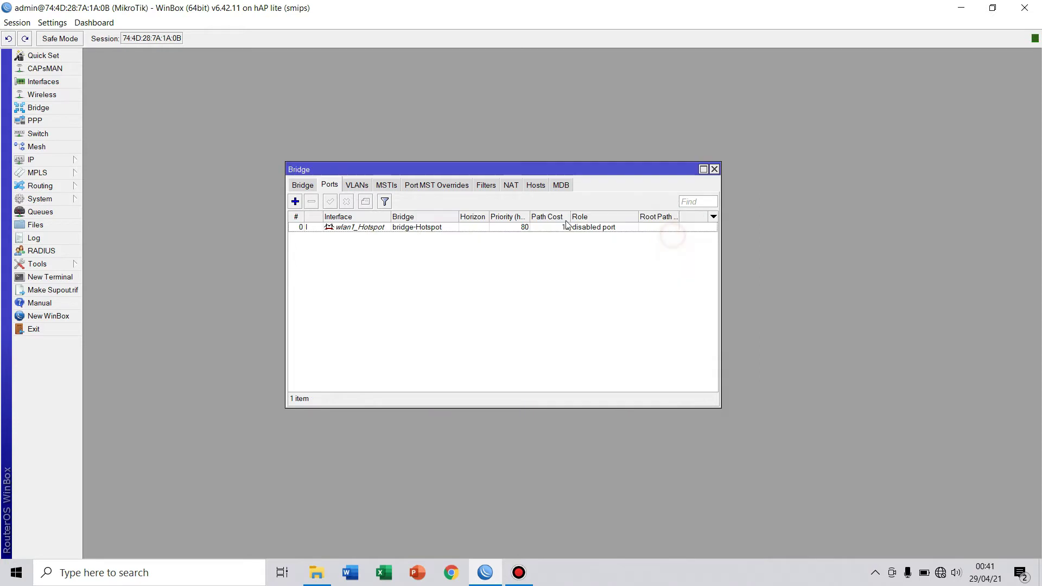
Add ether2_Hotspot as a second bridge port.
{"action": "left_click", "coordinate": [295, 202]}
{"action": "left_click", "coordinate": [625, 250]}
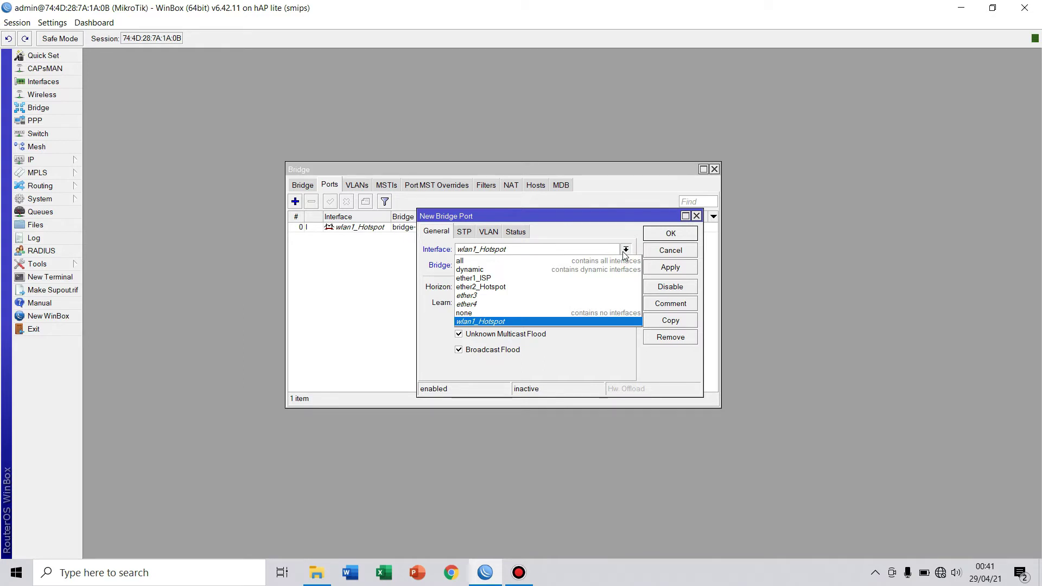
{"action": "left_click", "coordinate": [539, 288]}
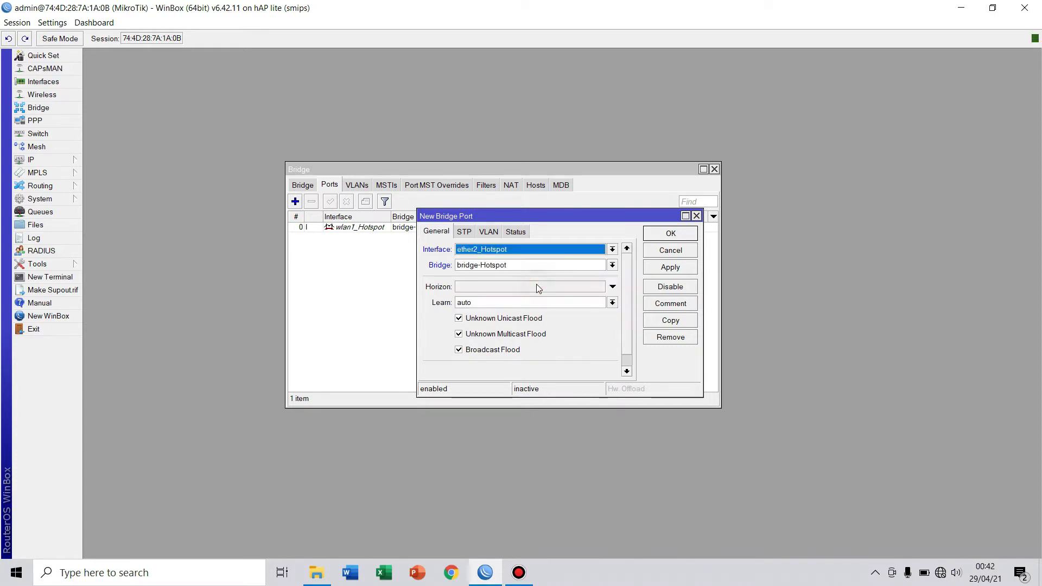
{"action": "left_click", "coordinate": [670, 273]}
{"action": "left_click", "coordinate": [670, 233]}
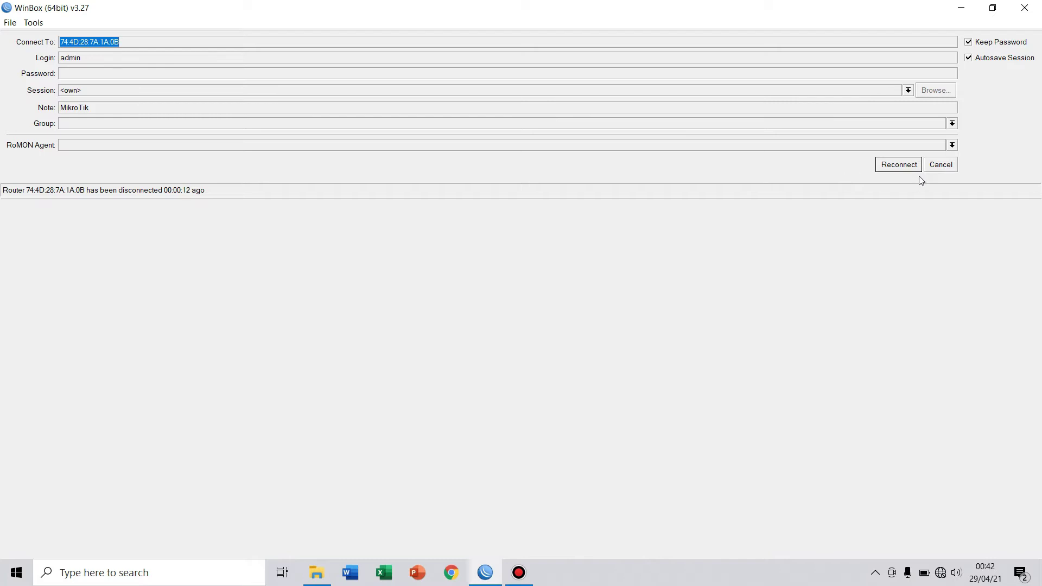
Reconnect to the router and select bridge-Hotspot in the Interface List.
{"action": "left_click", "coordinate": [902, 165]}
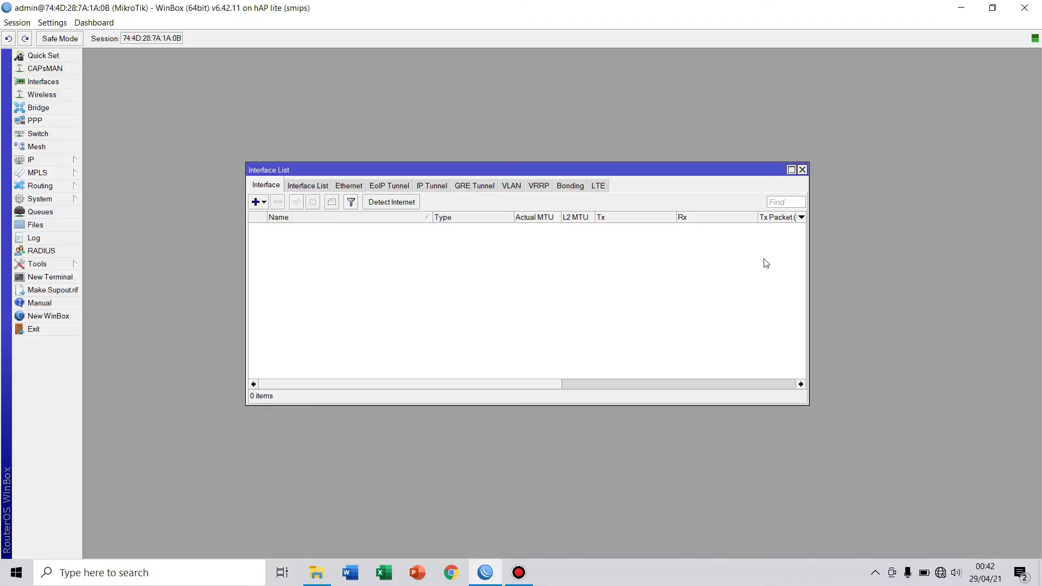
{"action": "left_click", "coordinate": [337, 228]}
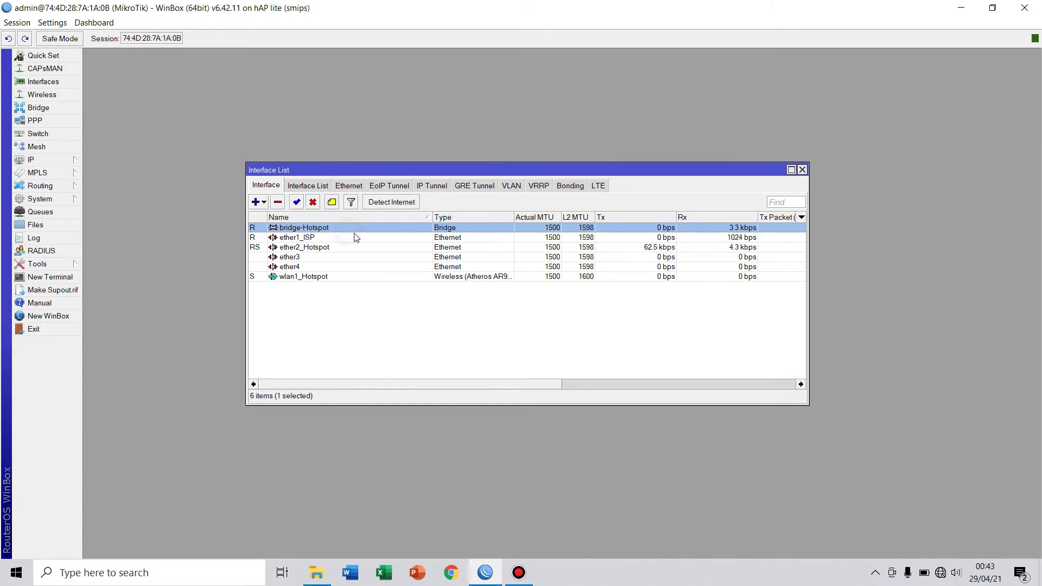
Open System > Identity and clear the existing router name.
{"action": "left_click", "coordinate": [802, 170]}
{"action": "left_click", "coordinate": [39, 199]}
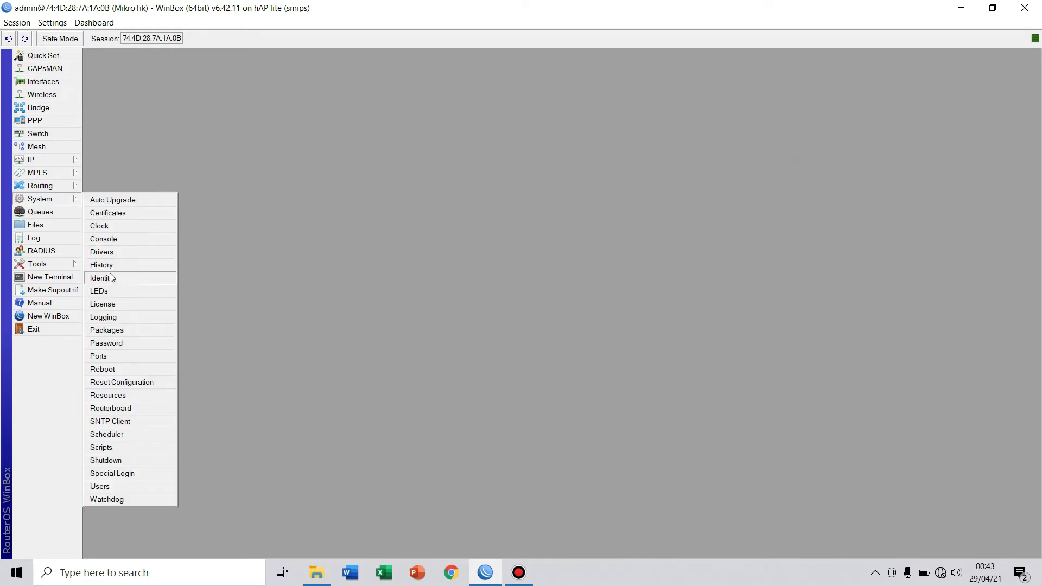
{"action": "left_click", "coordinate": [101, 277]}
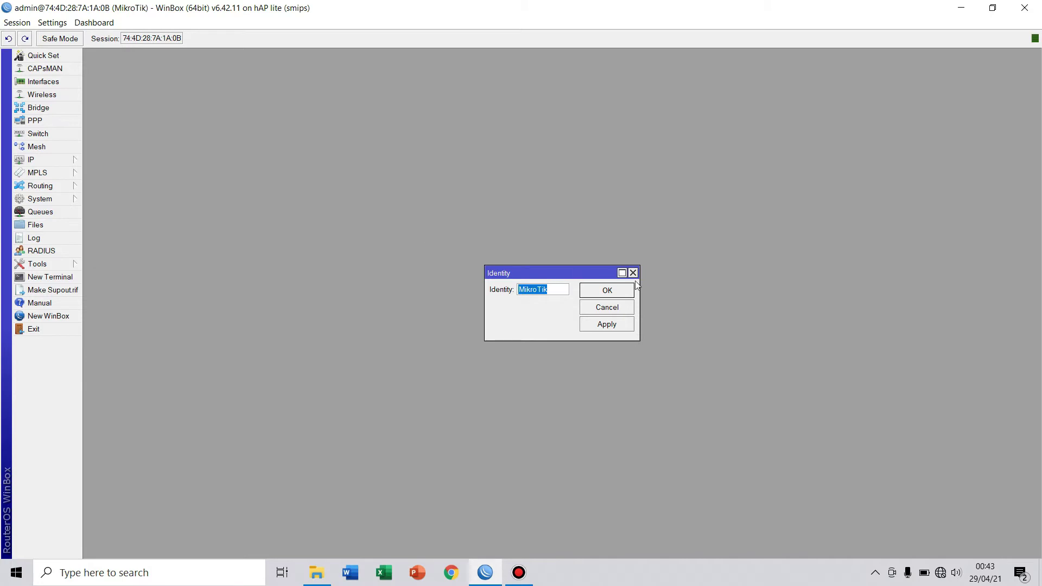
{"action": "left_click_drag", "start_coordinate": [641, 291], "coordinate": [789, 281]}
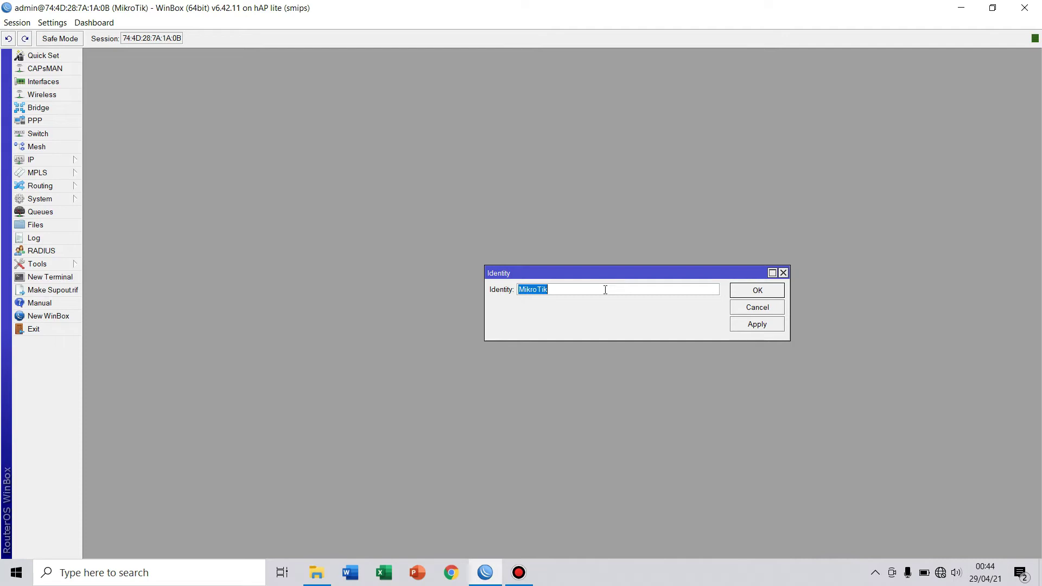
{"action": "key", "text": "BackSpace"}
{"action": "left_click", "coordinate": [534, 292]}
{"action": "left_click", "coordinate": [534, 291]}
Set the identity to 'Router-' plus the owner's name ending in '-Hotspot', and apply.
{"action": "key", "text": "Caps_Lock"}
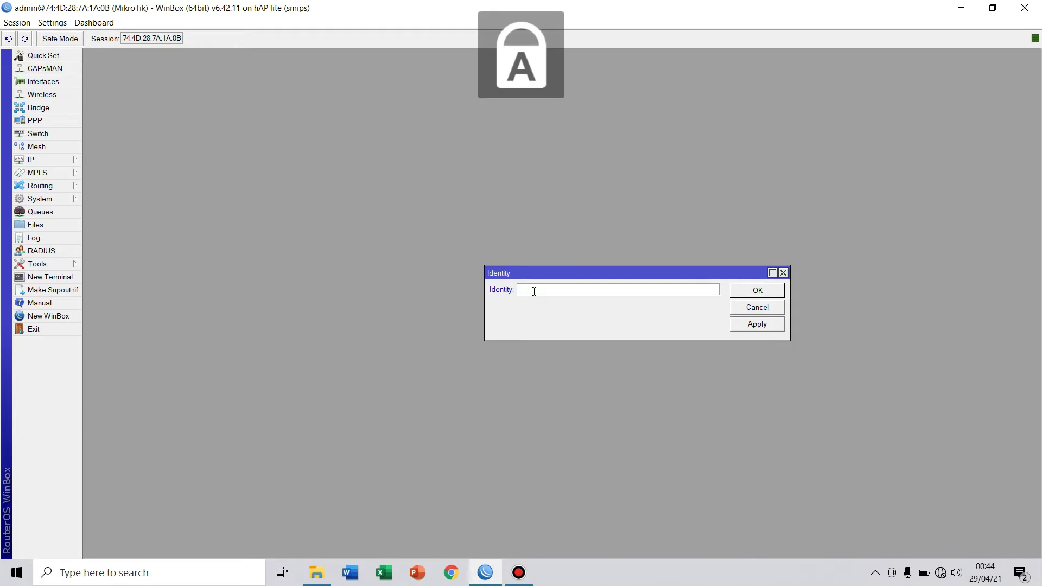
{"action": "type", "text": "R"}
{"action": "key", "text": "Caps_Lock"}
{"action": "type", "text": "outer-"}
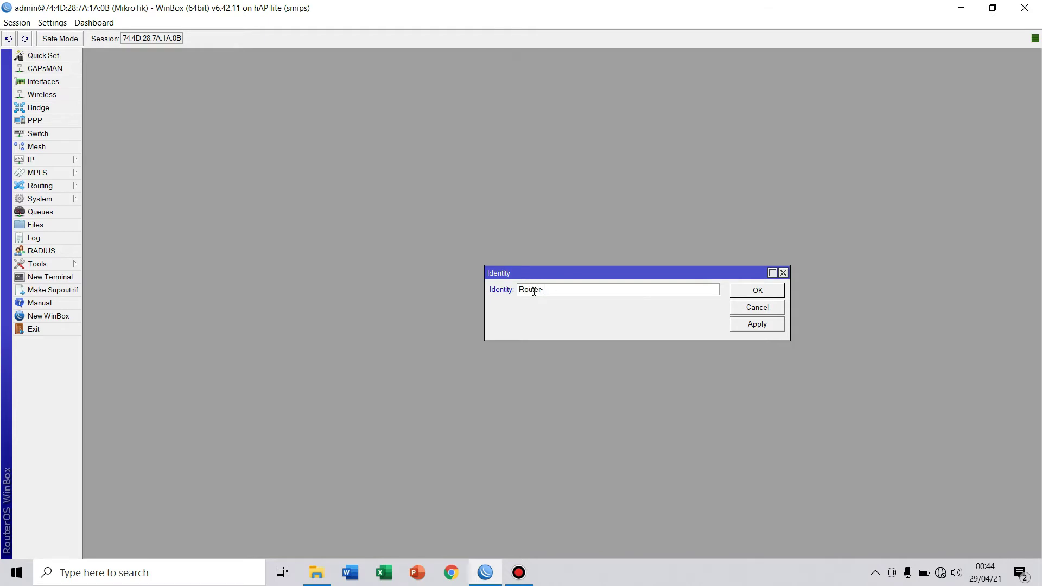
{"action": "key", "text": "Caps_Lock"}
{"action": "type", "text": "A"}
{"action": "key", "text": "Caps_Lock"}
{"action": "type", "text": "ngga"}
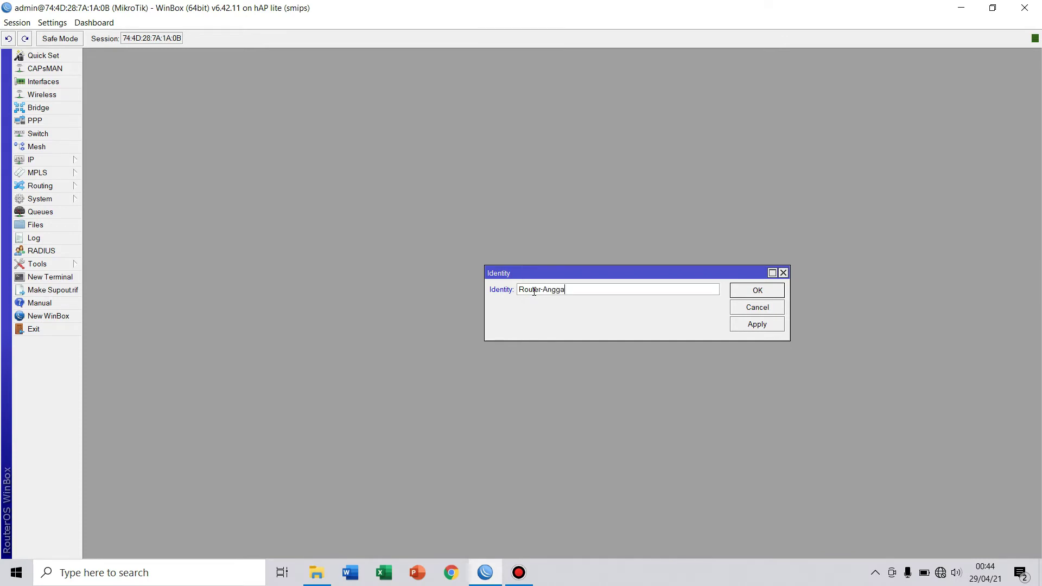
{"action": "key", "text": "Caps_Lock"}
{"action": "type", "text": "A"}
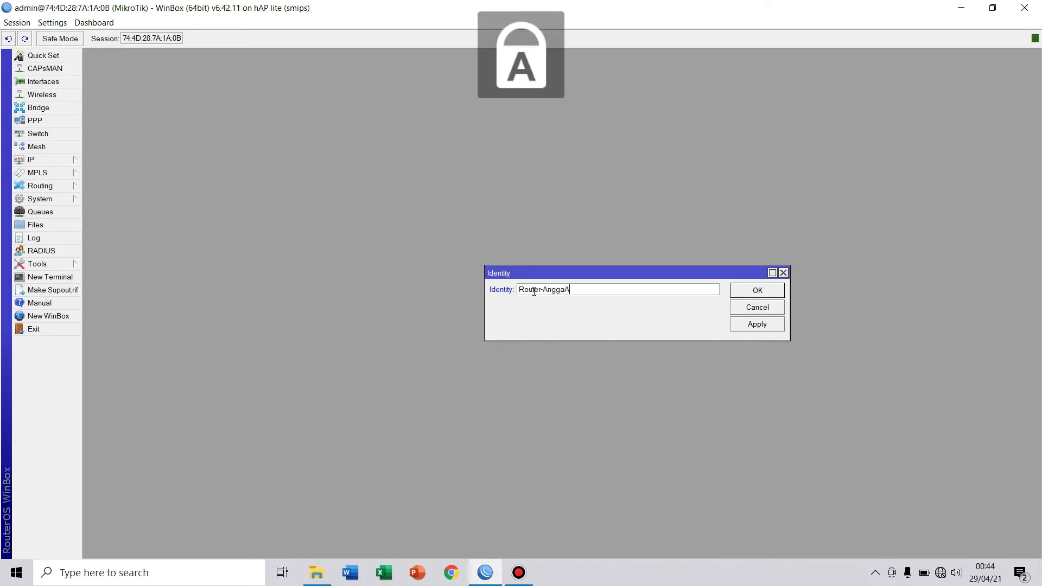
{"action": "key", "text": "Caps_Lock"}
{"action": "type", "text": "rdi"}
{"action": "key", "text": "Caps_Lock"}
{"action": "type", "text": "P"}
{"action": "key", "text": "Caps_Lock"}
{"action": "type", "text": "a"}
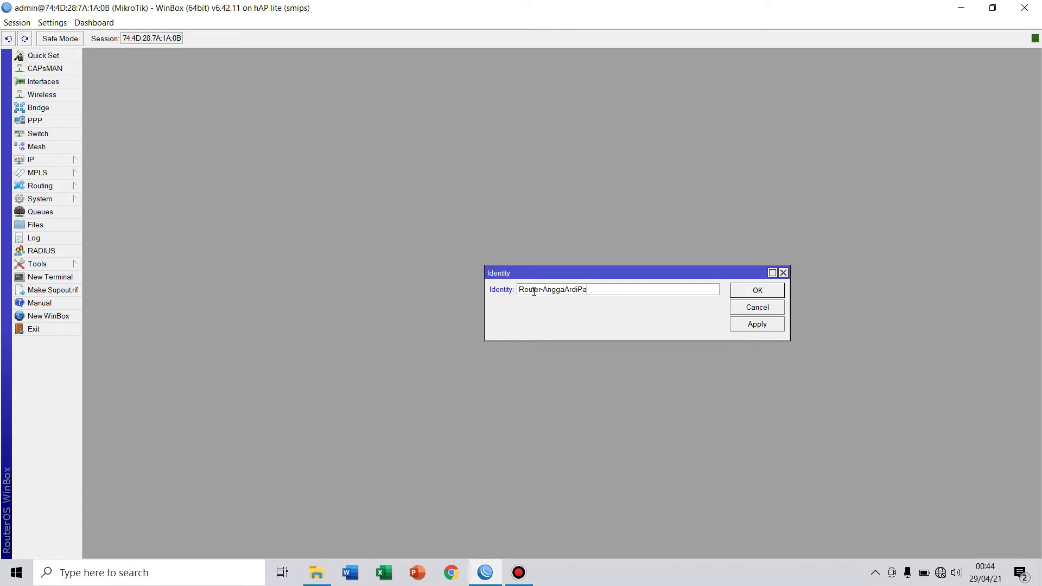
{"action": "key", "text": "BackSpace"}
{"action": "type", "text": "utra-H"}
{"action": "key", "text": "Caps_Lock"}
{"action": "type", "text": "otpot"}
{"action": "key", "text": "BackSpace"}
{"action": "key", "text": "BackSpace"}
{"action": "key", "text": "BackSpace"}
{"action": "type", "text": "spot"}
{"action": "left_click", "coordinate": [757, 325]}
{"action": "left_click", "coordinate": [759, 290]}
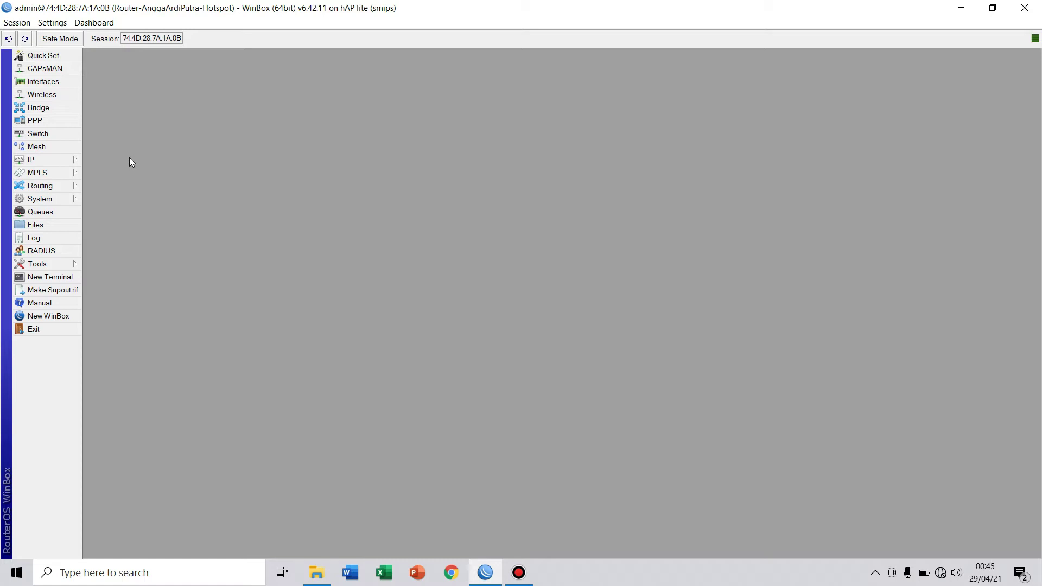
Add IP address 192.168.1.20/24 on interface ether1_ISP.
{"action": "left_click", "coordinate": [76, 161]}
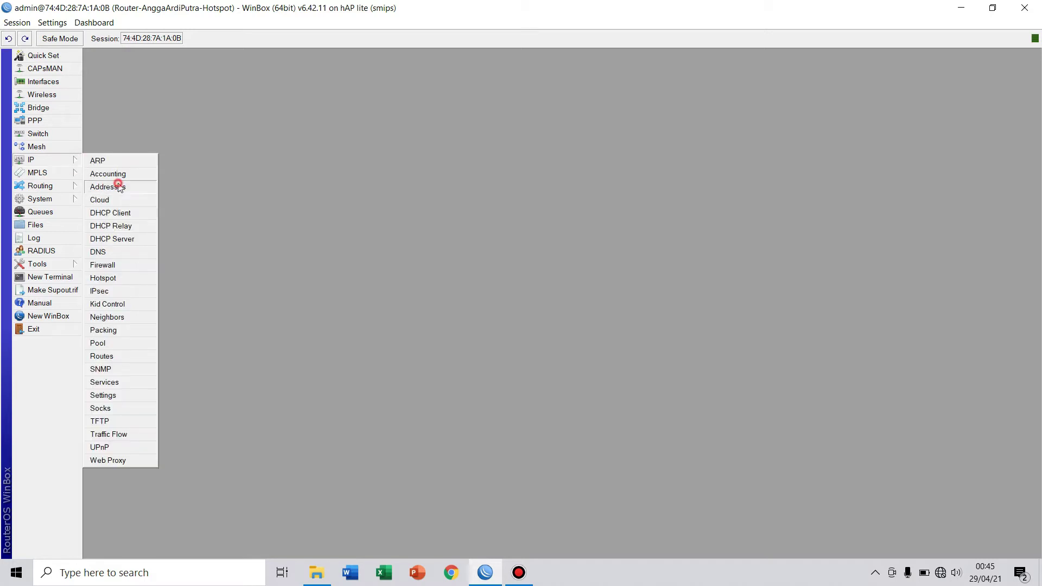
{"action": "left_click", "coordinate": [119, 185]}
{"action": "left_click", "coordinate": [460, 212]}
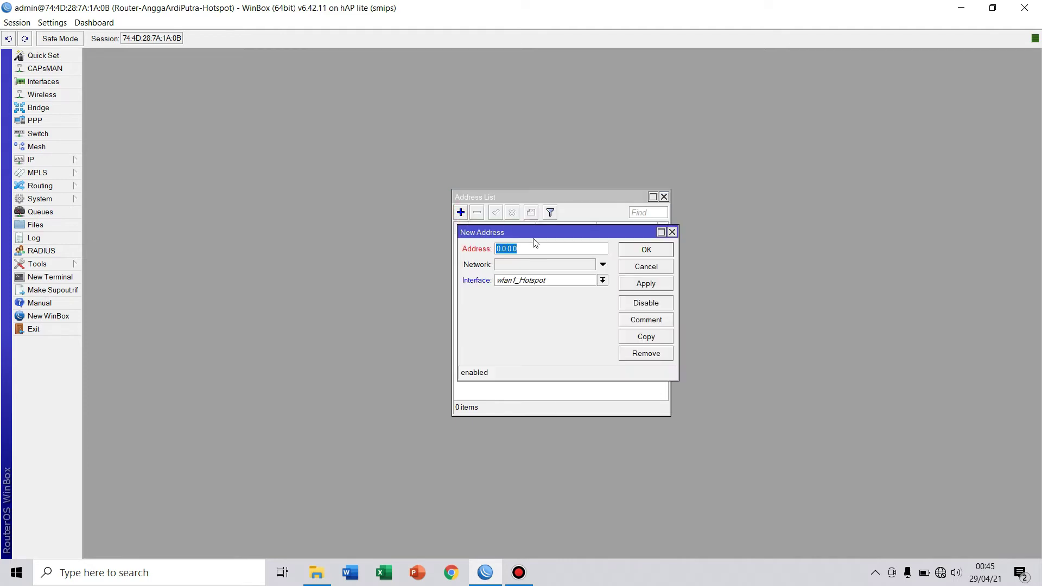
{"action": "type", "text": "192"}
{"action": "key", "text": "BackSpace"}
{"action": "type", "text": "2.168.1"}
{"action": "type", "text": "2"}
{"action": "key", "text": "BackSpace"}
{"action": "type", "text": ".20/25"}
{"action": "key", "text": "BackSpace"}
{"action": "type", "text": "4"}
{"action": "left_click", "coordinate": [602, 280]}
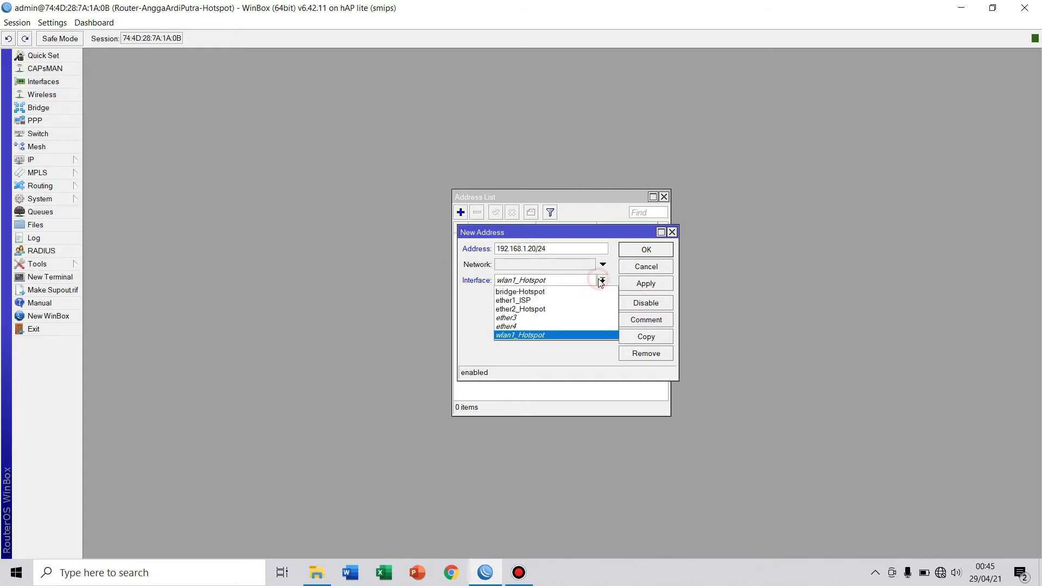
{"action": "left_click", "coordinate": [533, 300]}
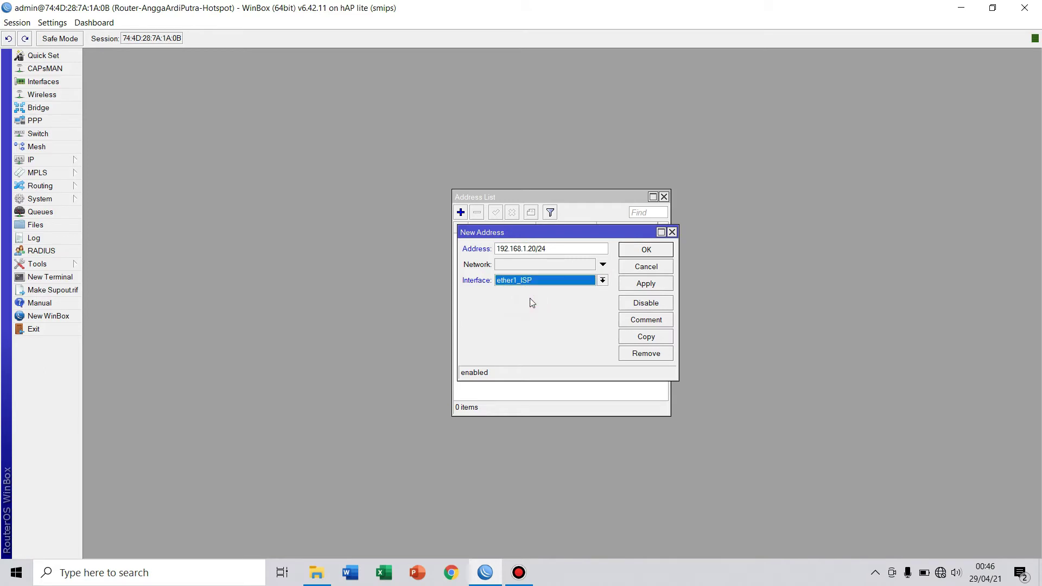
{"action": "left_click", "coordinate": [645, 285]}
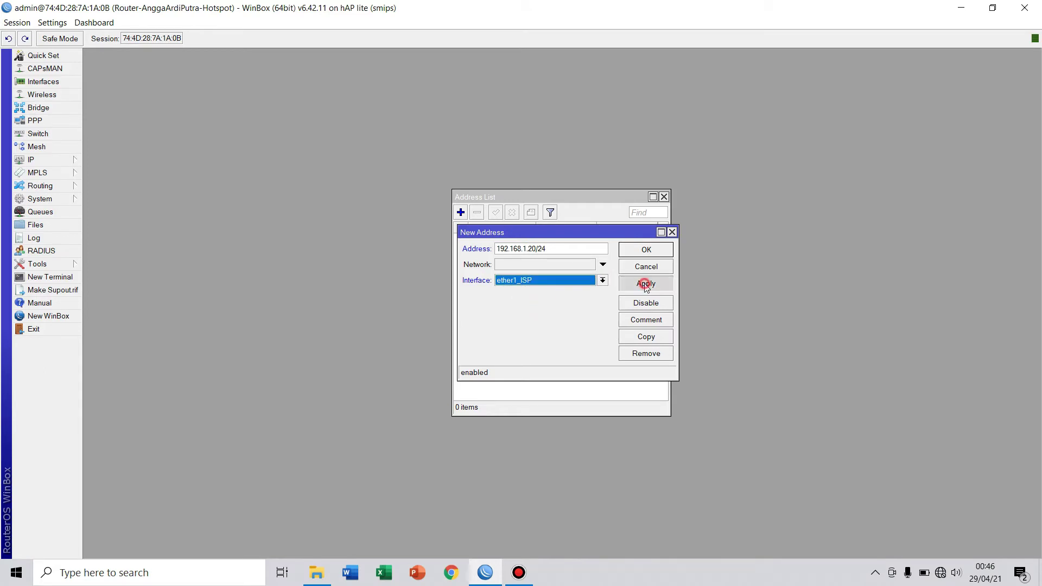
{"action": "left_click", "coordinate": [644, 250]}
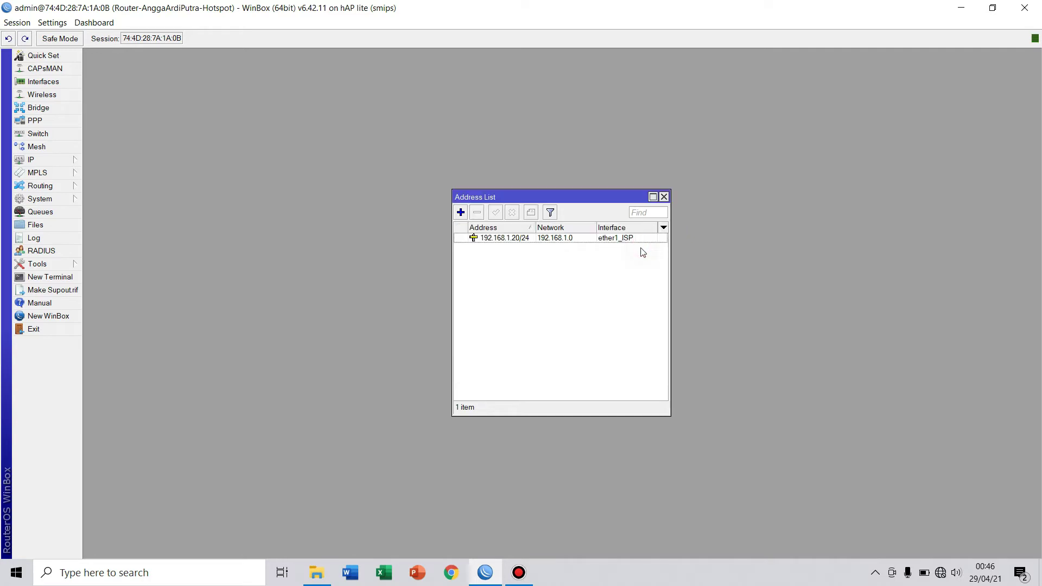
Add address 192.168.50.1/24 on bridge-Hotspot, then close the Address List.
{"action": "left_click", "coordinate": [461, 212]}
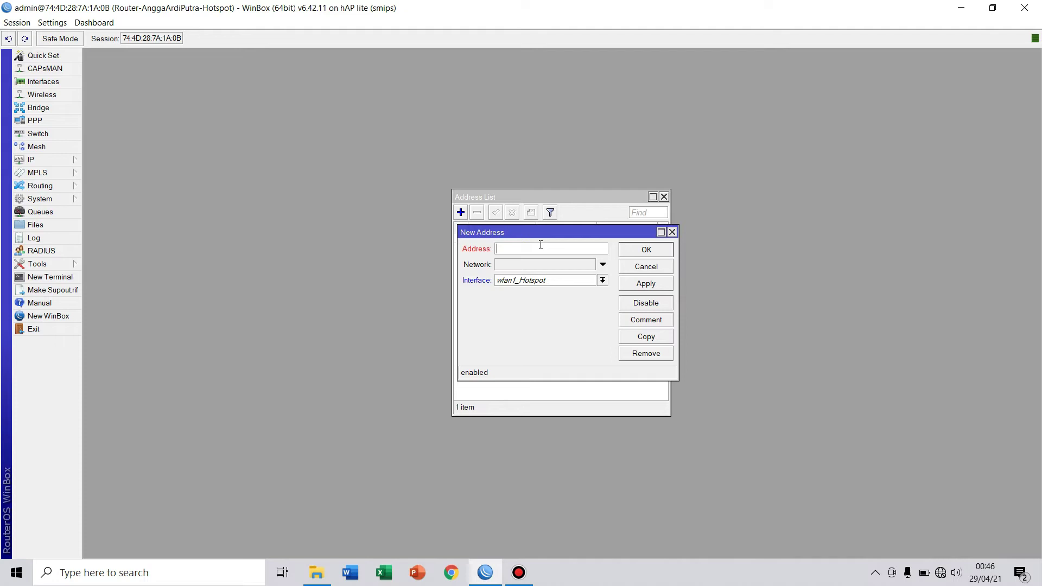
{"action": "type", "text": "192.168.50.1/24"}
{"action": "left_click", "coordinate": [602, 280]}
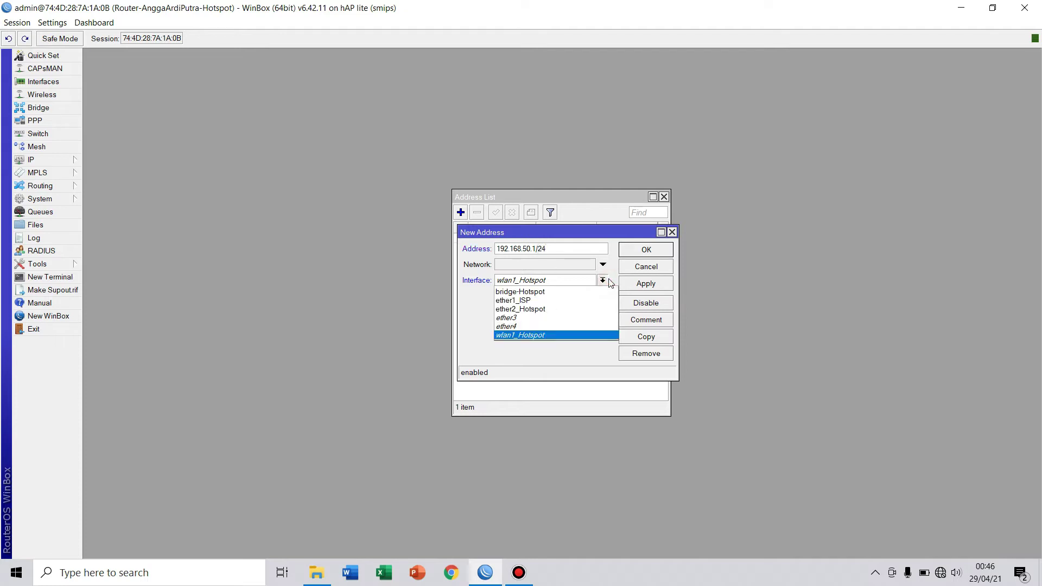
{"action": "left_click", "coordinate": [566, 291]}
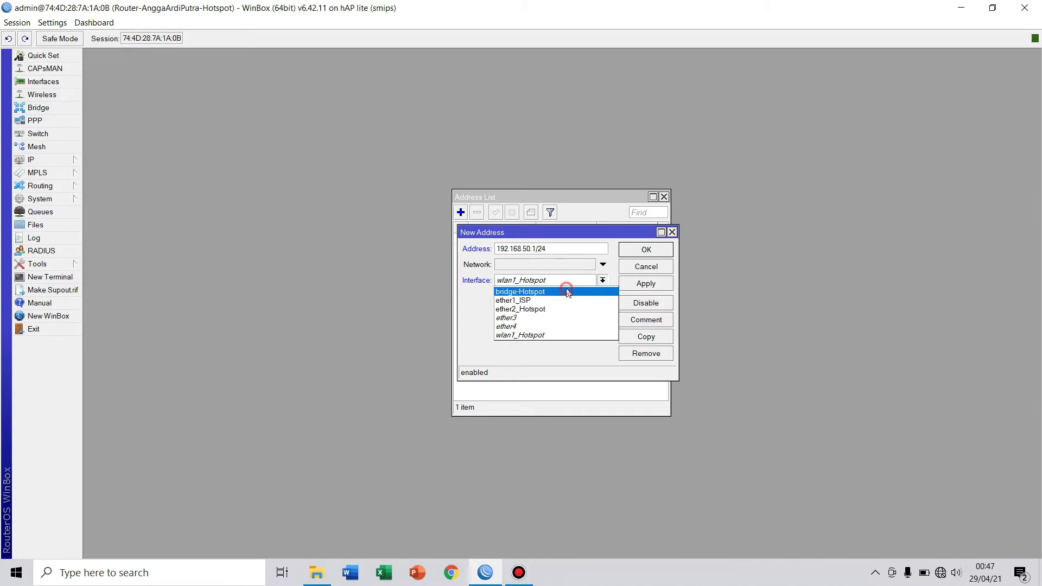
{"action": "left_click", "coordinate": [651, 286]}
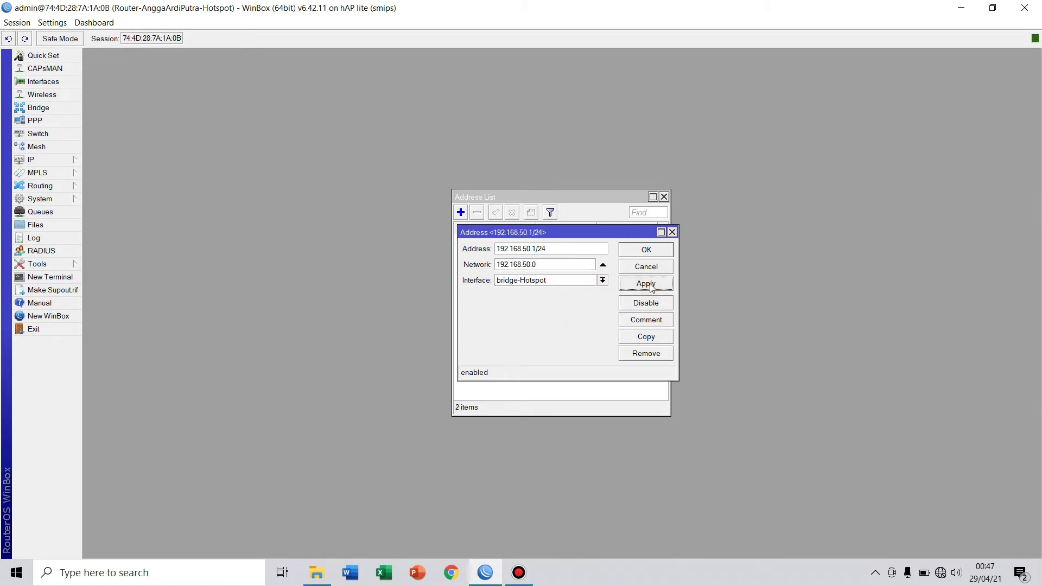
{"action": "left_click", "coordinate": [646, 251]}
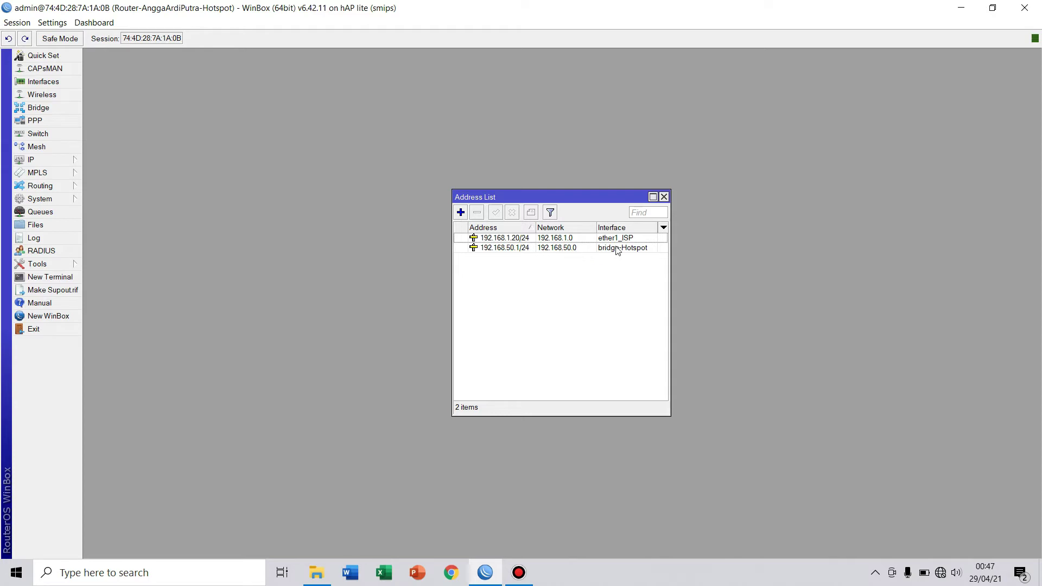
{"action": "left_click", "coordinate": [664, 197]}
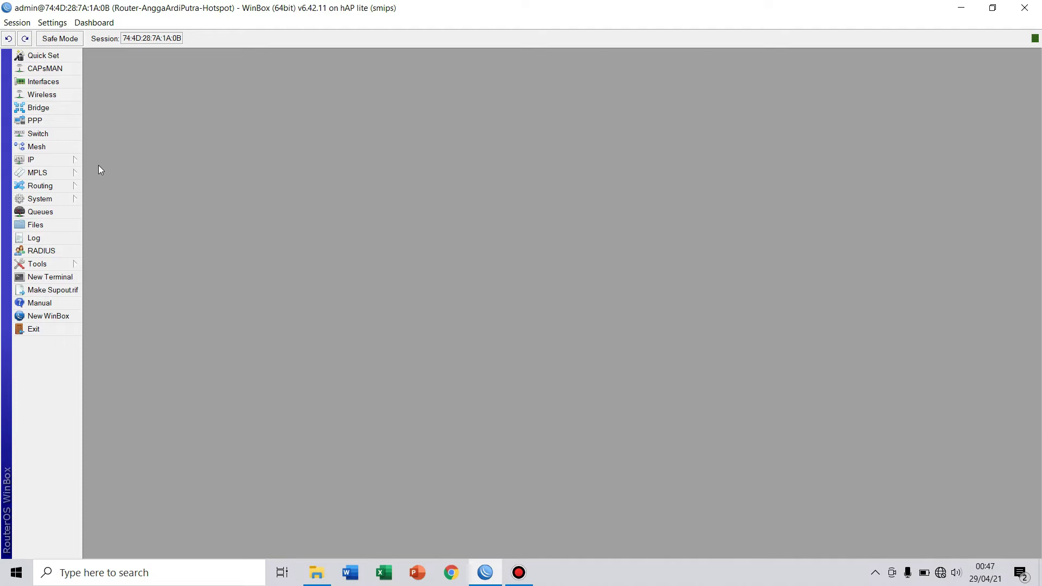
Create a new firewall NAT rule with chain srcnat and out-interface ether1_ISP.
{"action": "left_click", "coordinate": [70, 161]}
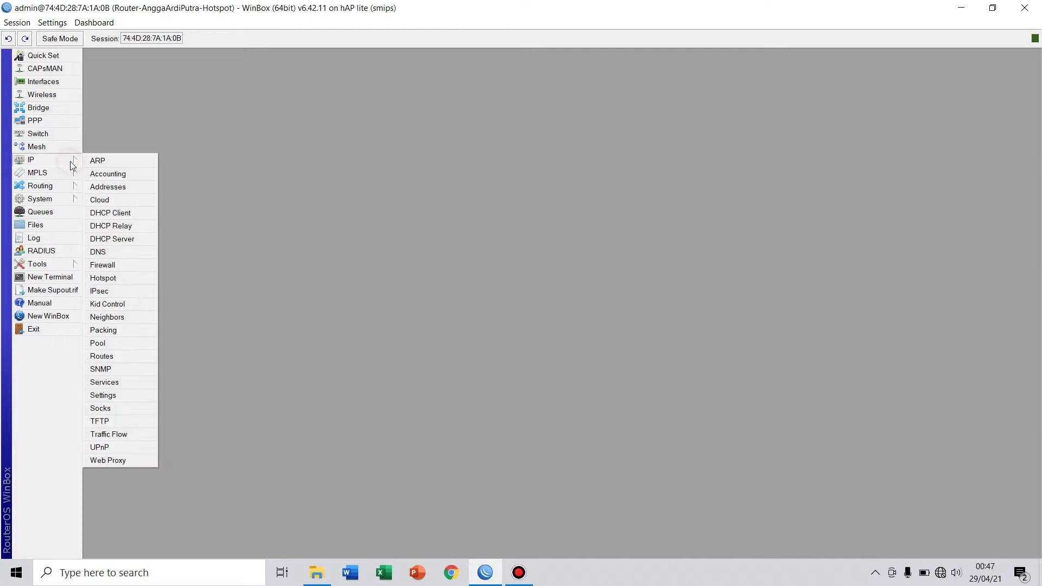
{"action": "left_click", "coordinate": [119, 268]}
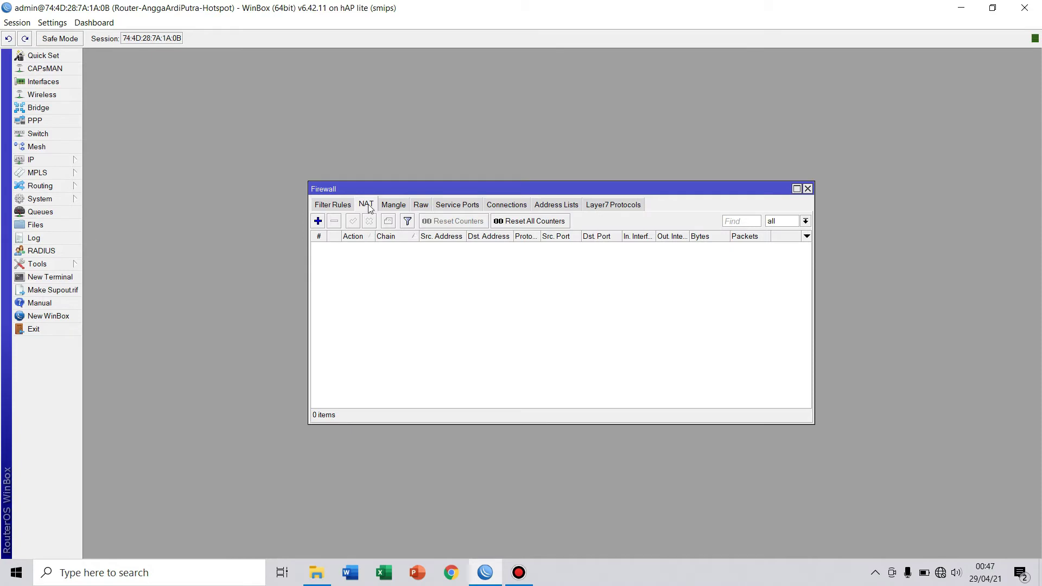
{"action": "left_click", "coordinate": [318, 221]}
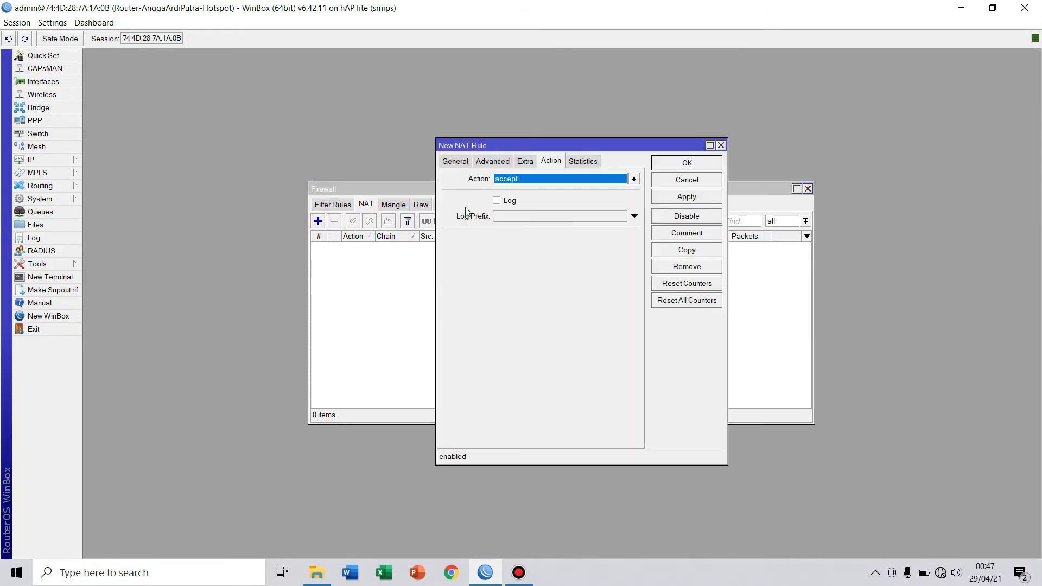
{"action": "left_click", "coordinate": [455, 162]}
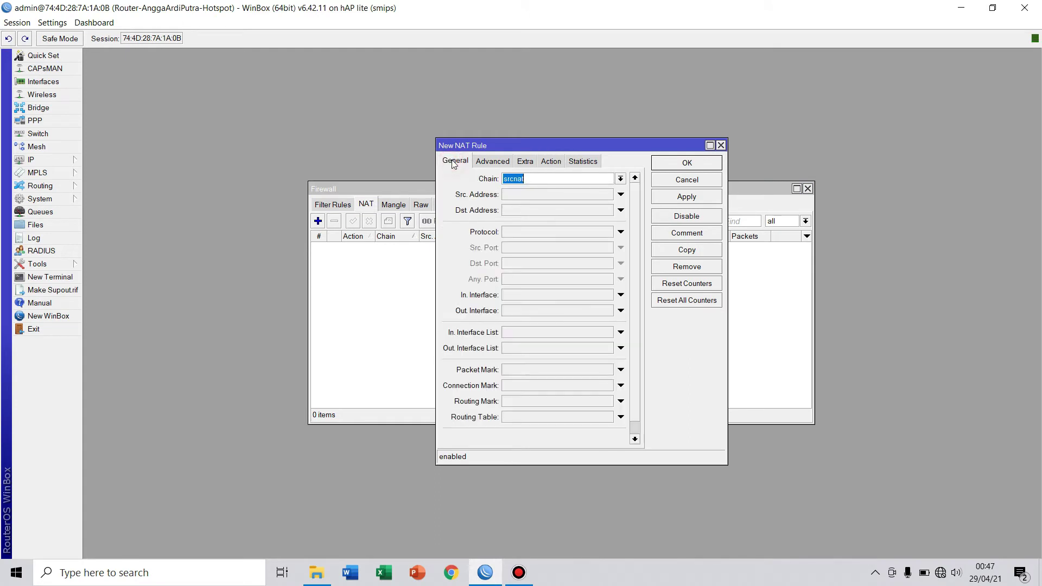
{"action": "left_click", "coordinate": [620, 179]}
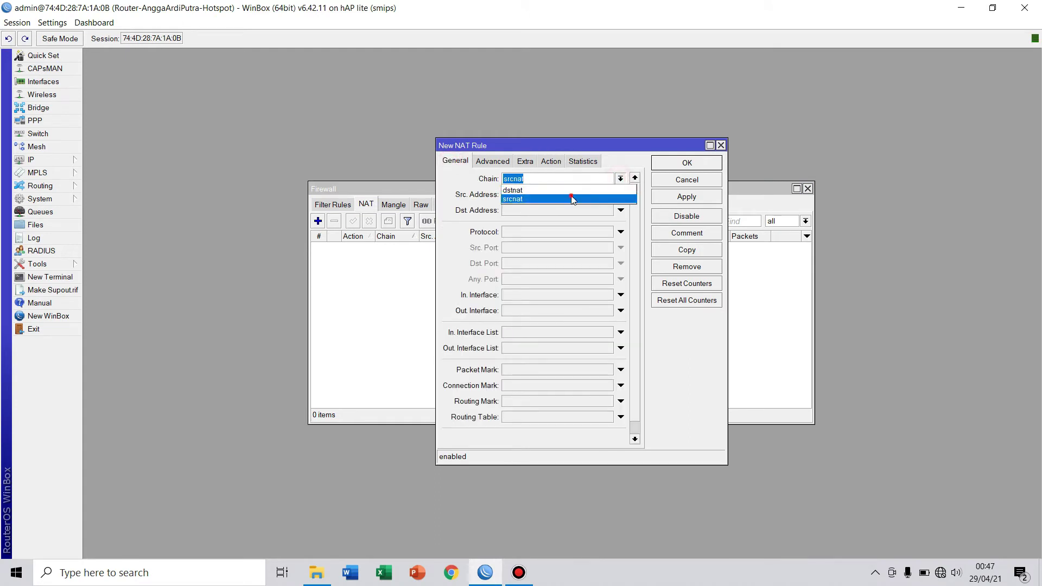
{"action": "left_click", "coordinate": [571, 197]}
{"action": "left_click", "coordinate": [620, 311]}
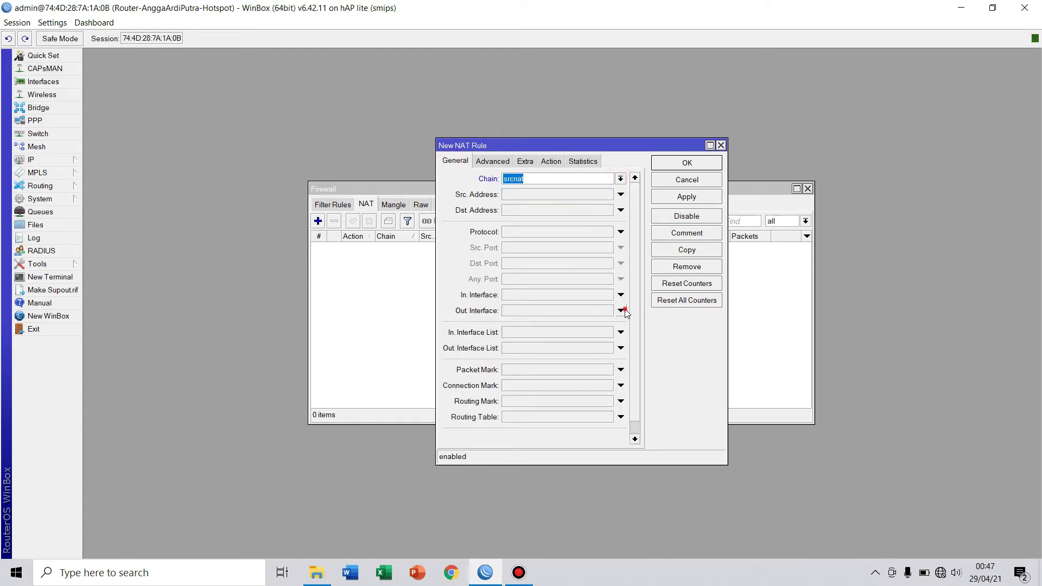
{"action": "left_click", "coordinate": [607, 320]}
{"action": "left_click", "coordinate": [608, 311]}
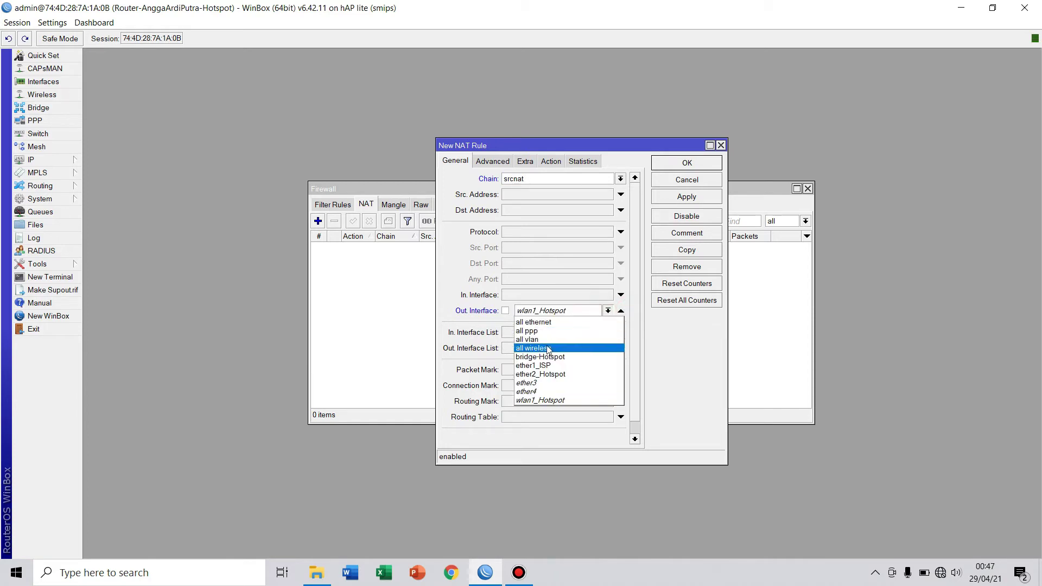
{"action": "left_click", "coordinate": [545, 365]}
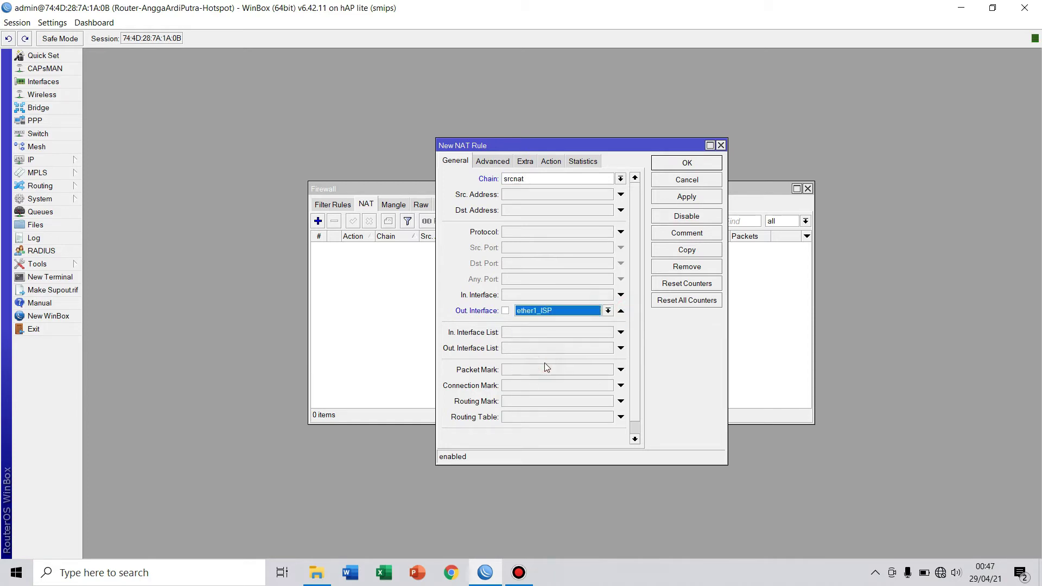
Set the NAT rule's action to masquerade, save it, and close Firewall.
{"action": "left_click", "coordinate": [557, 161]}
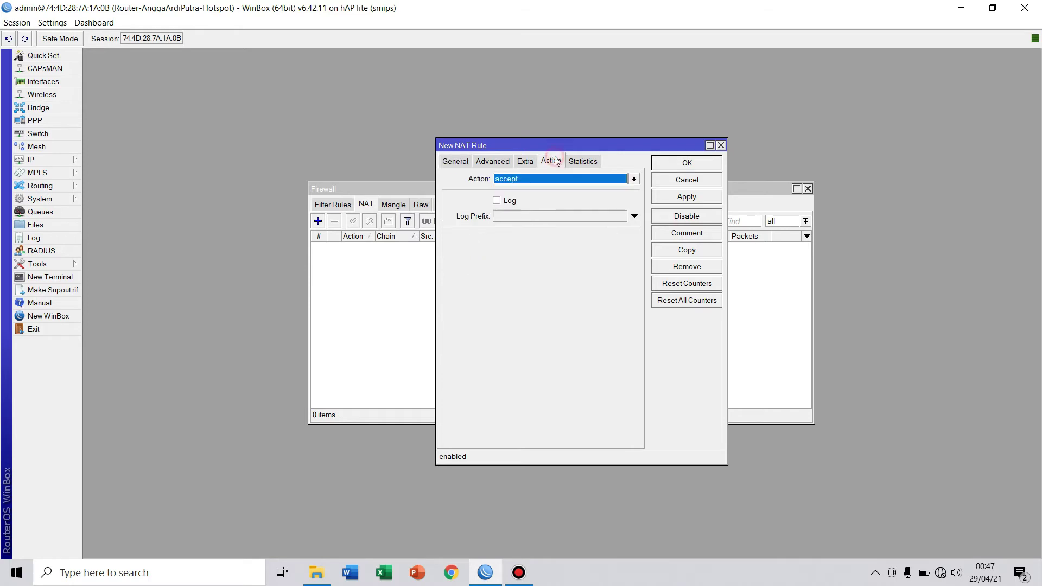
{"action": "left_click", "coordinate": [633, 179]}
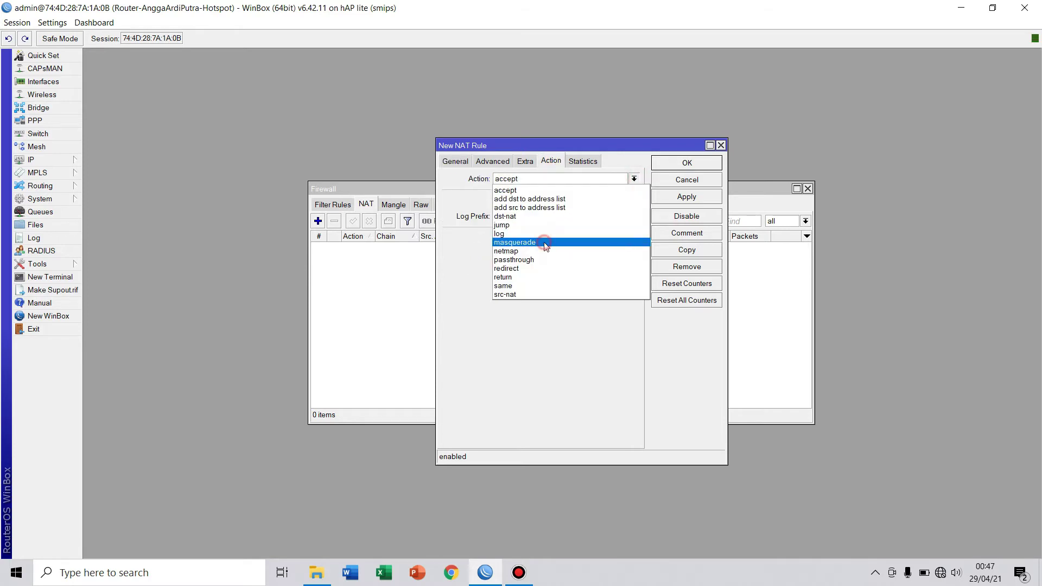
{"action": "left_click", "coordinate": [544, 242]}
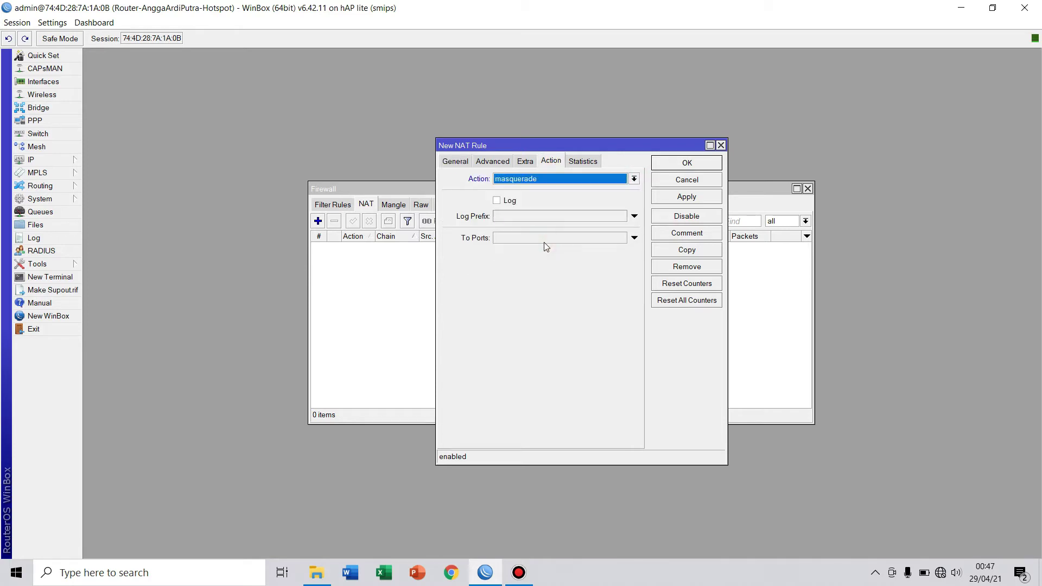
{"action": "left_click", "coordinate": [693, 197]}
{"action": "left_click", "coordinate": [693, 163]}
{"action": "left_click", "coordinate": [807, 189]}
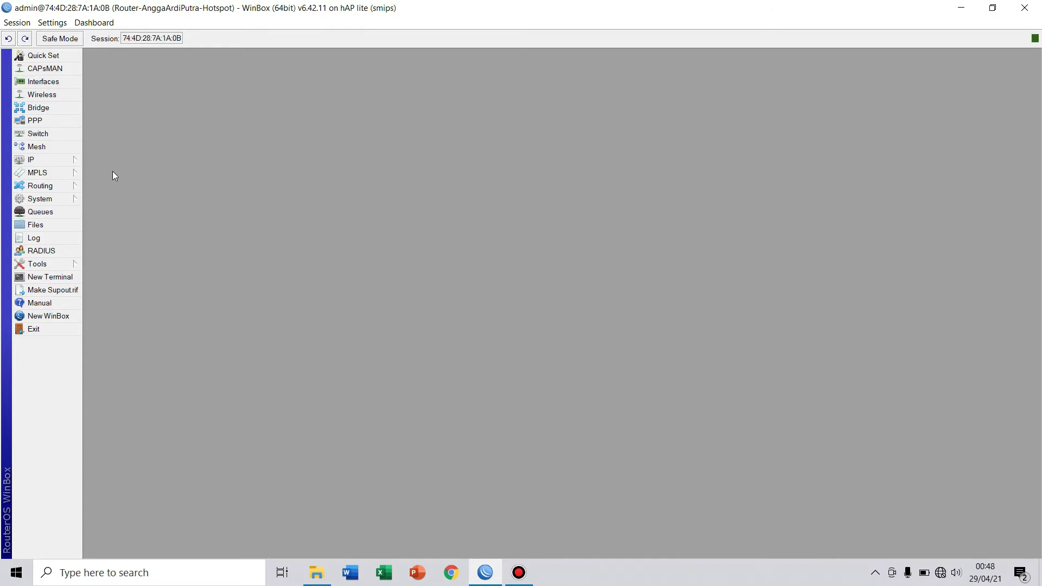
Add a static route 0.0.0.0/0 with gateway 192.168.1.1 and close the Route List.
{"action": "left_click", "coordinate": [43, 160]}
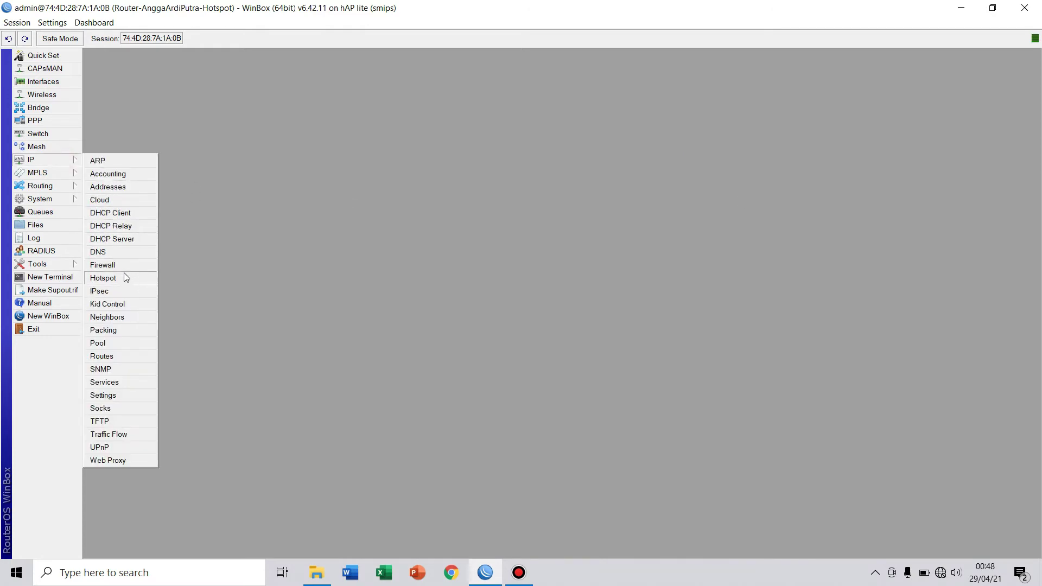
{"action": "left_click", "coordinate": [106, 356]}
{"action": "left_click", "coordinate": [339, 221]}
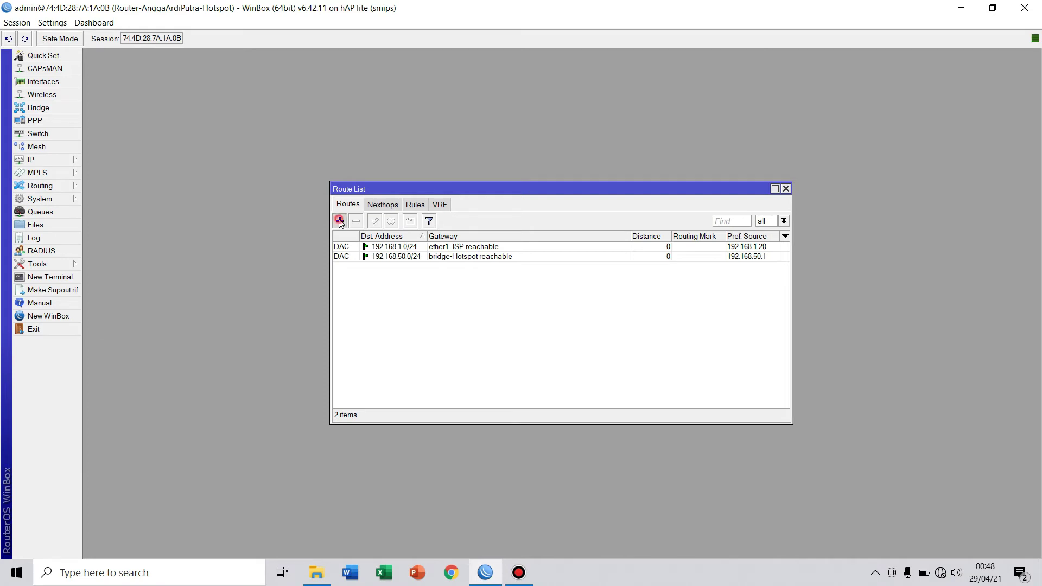
{"action": "left_click", "coordinate": [522, 240]}
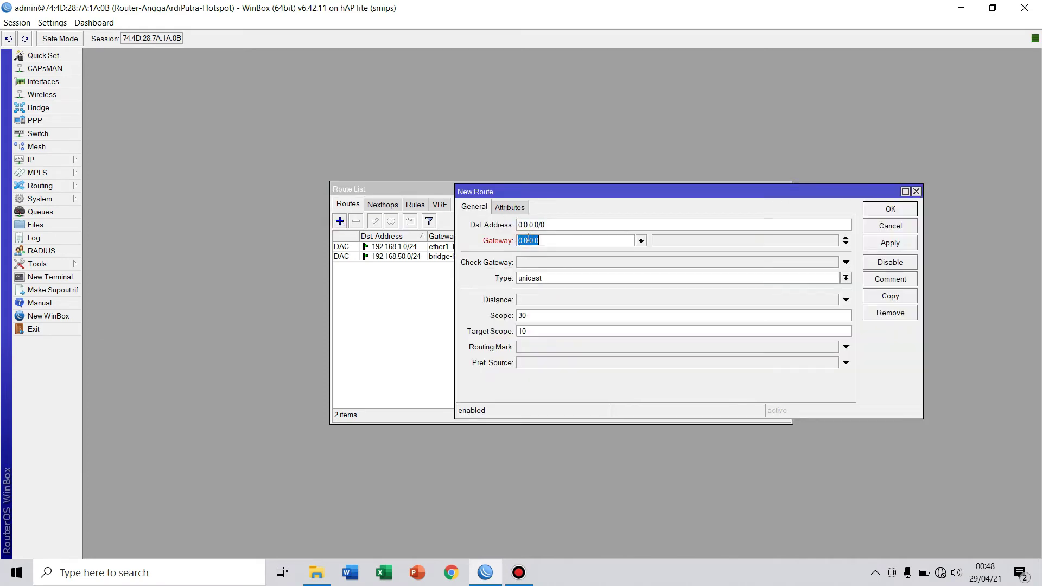
{"action": "key", "text": "BackSpace"}
{"action": "key", "text": "BackSpace"}
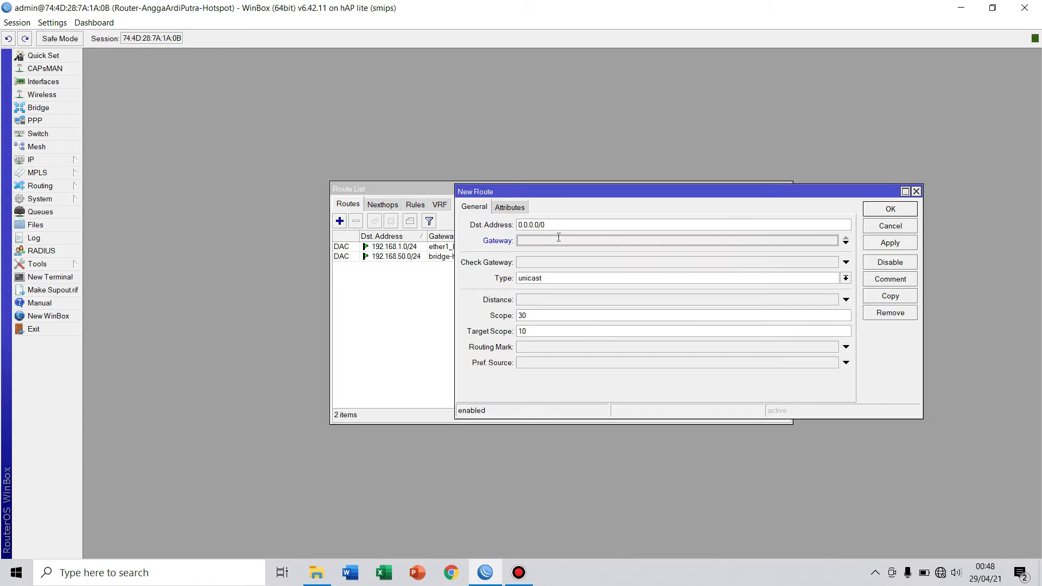
{"action": "type", "text": "192"}
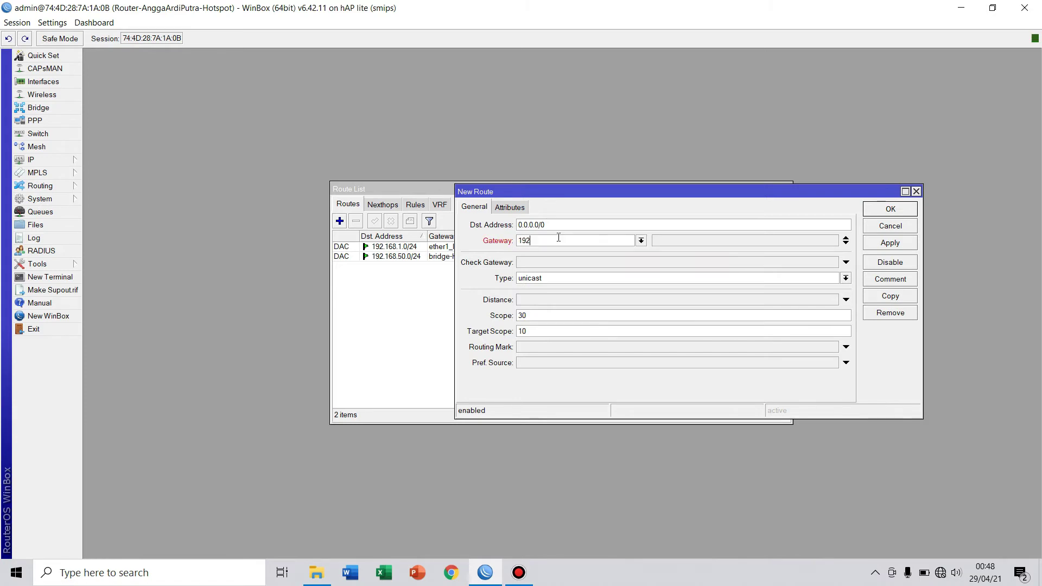
{"action": "type", "text": ".168.1.1"}
{"action": "left_click", "coordinate": [893, 209]}
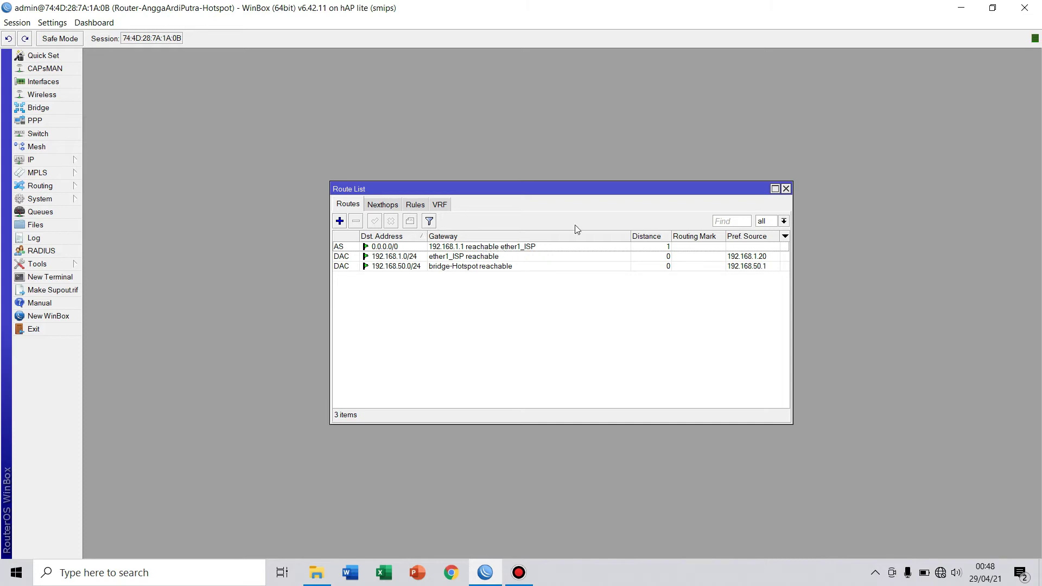
{"action": "left_click", "coordinate": [787, 190]}
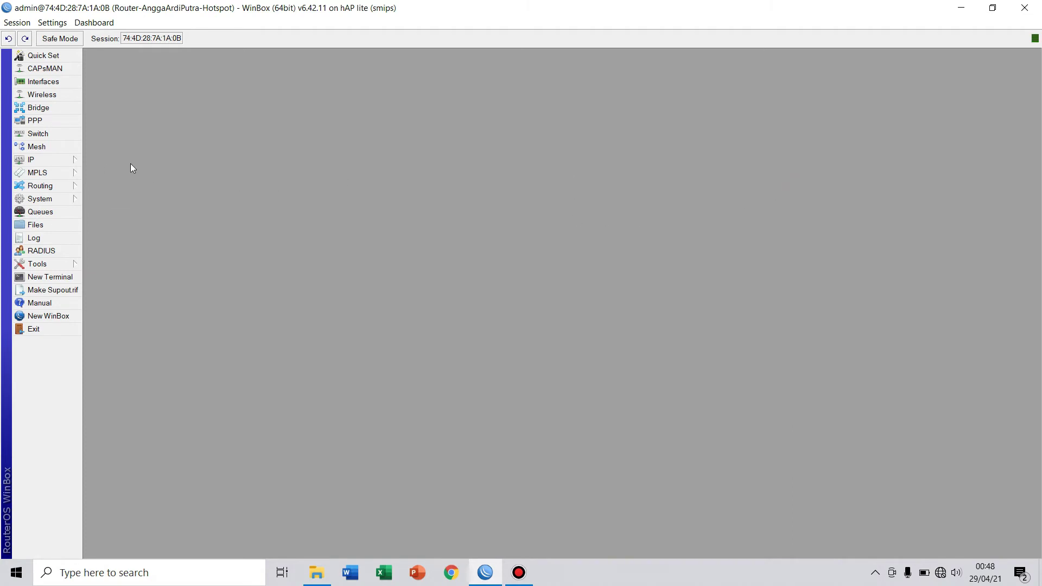
Set DNS server 8.8.8.8 with Allow Remote Requests enabled and save the settings.
{"action": "left_click", "coordinate": [65, 160]}
{"action": "left_click", "coordinate": [119, 252]}
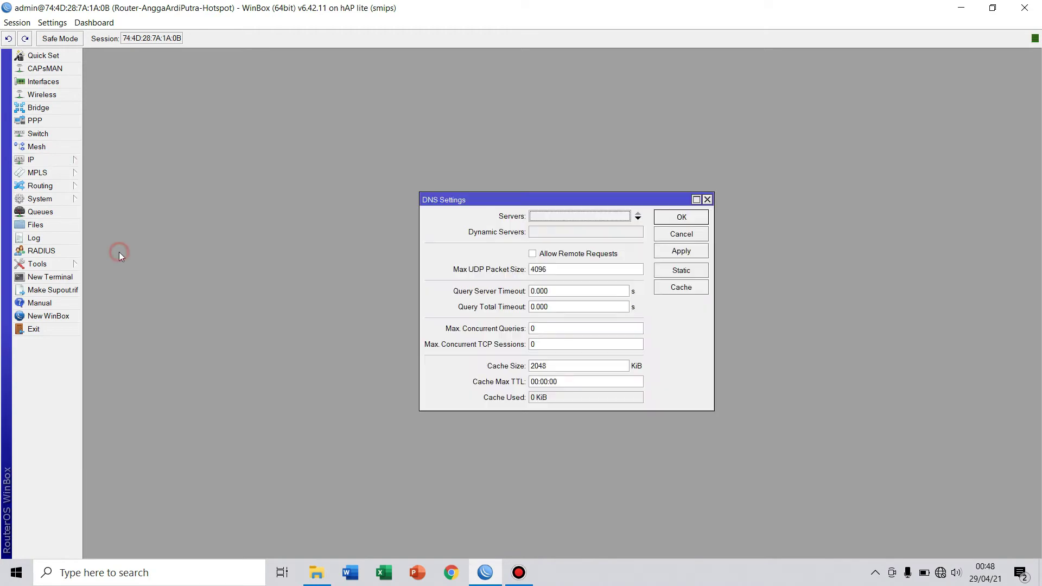
{"action": "left_click_drag", "start_coordinate": [521, 202], "coordinate": [384, 180]}
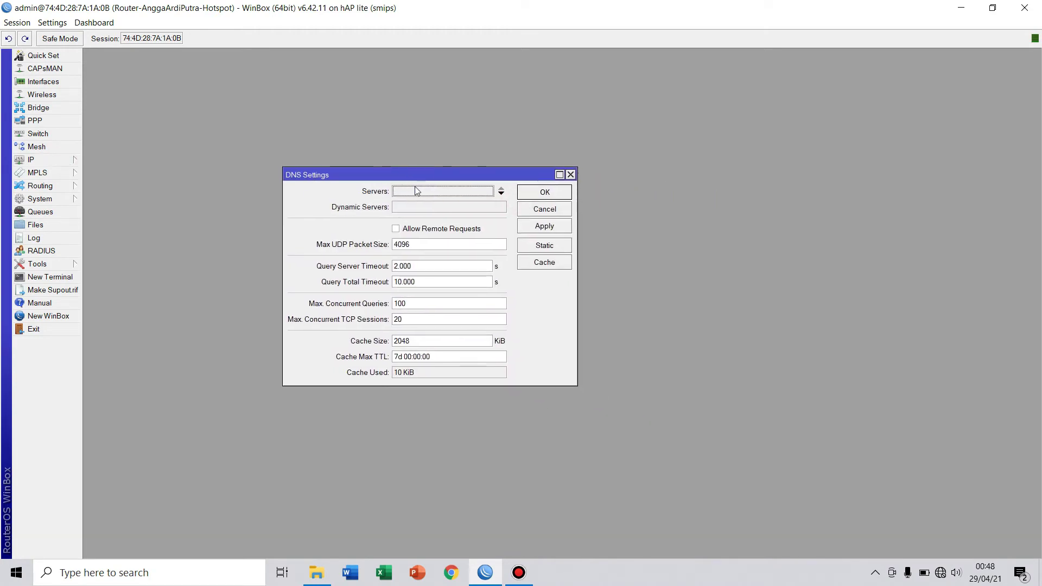
{"action": "left_click", "coordinate": [428, 191]}
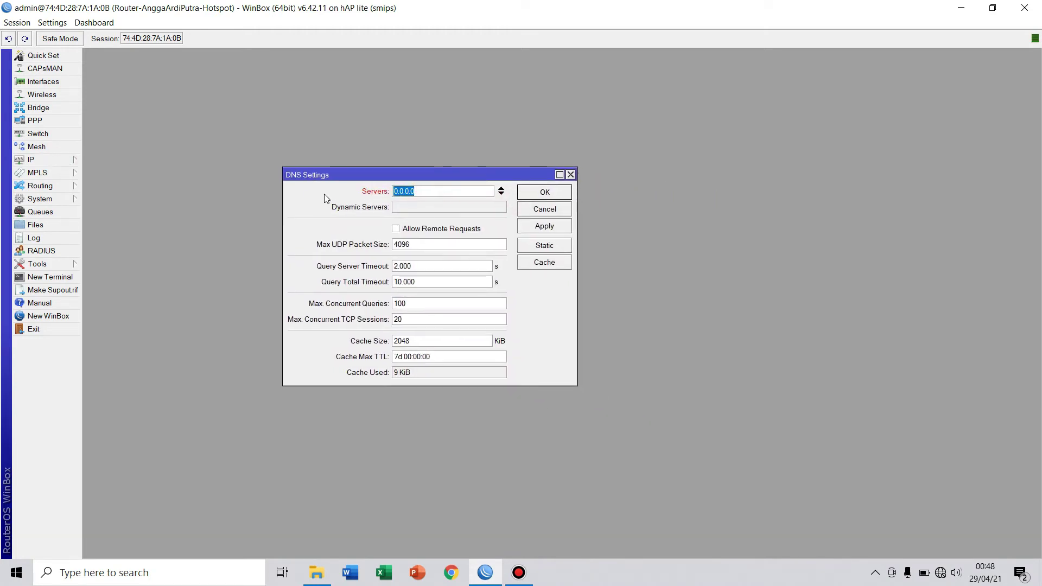
{"action": "key", "text": "BackSpace"}
{"action": "type", "text": "8.8.8.8"}
{"action": "left_click", "coordinate": [396, 228]}
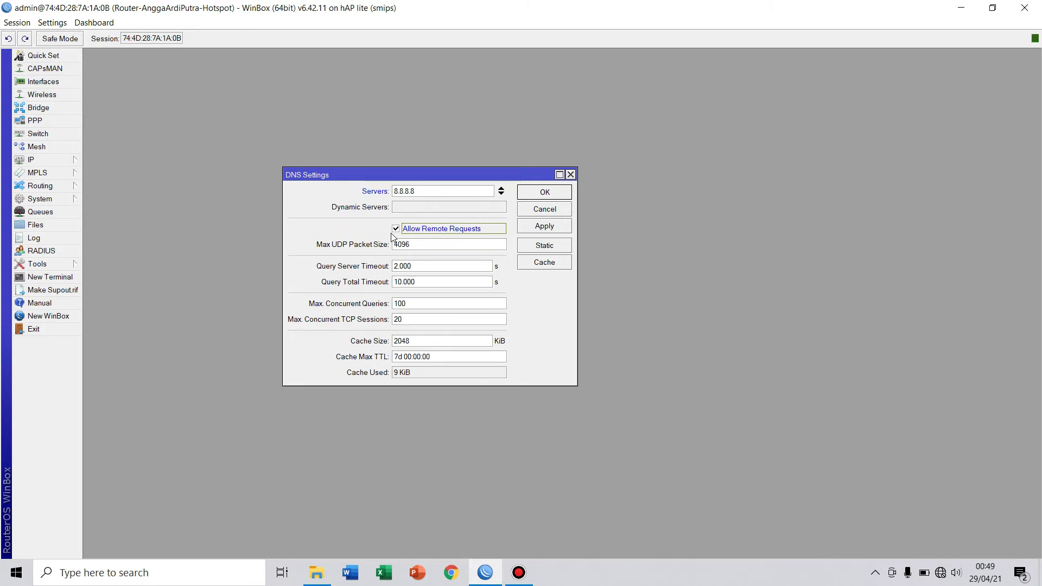
{"action": "left_click", "coordinate": [540, 231]}
{"action": "left_click", "coordinate": [541, 193]}
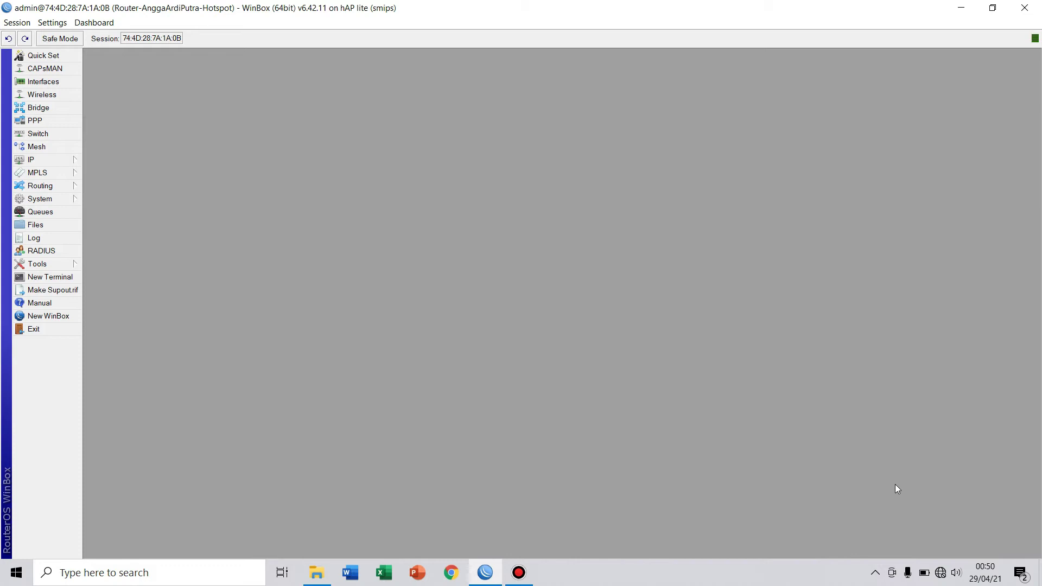
Open the IPv4 properties of the PC's Ethernet adapter.
{"action": "left_click", "coordinate": [940, 573]}
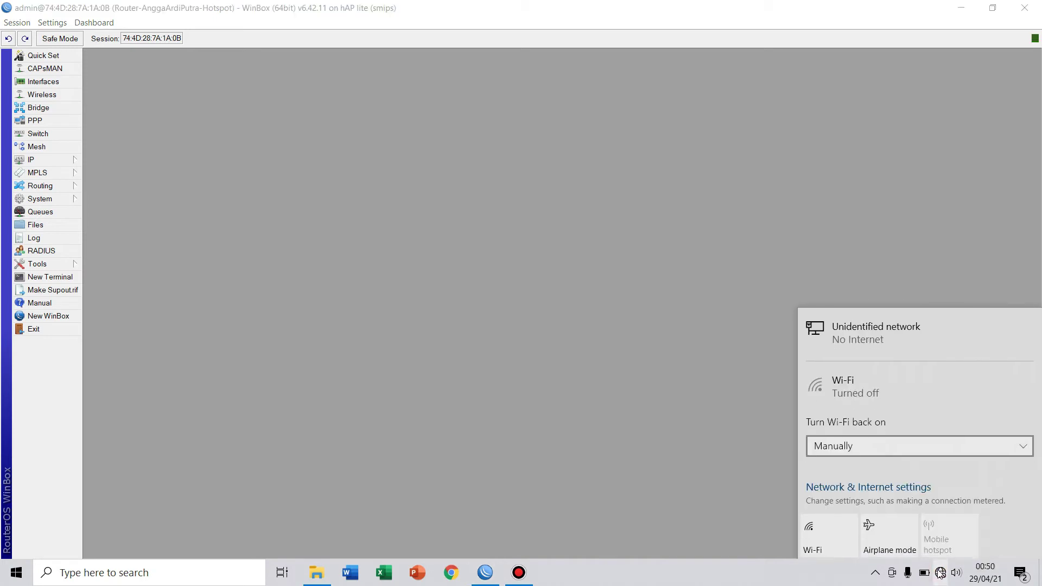
{"action": "left_click", "coordinate": [878, 488]}
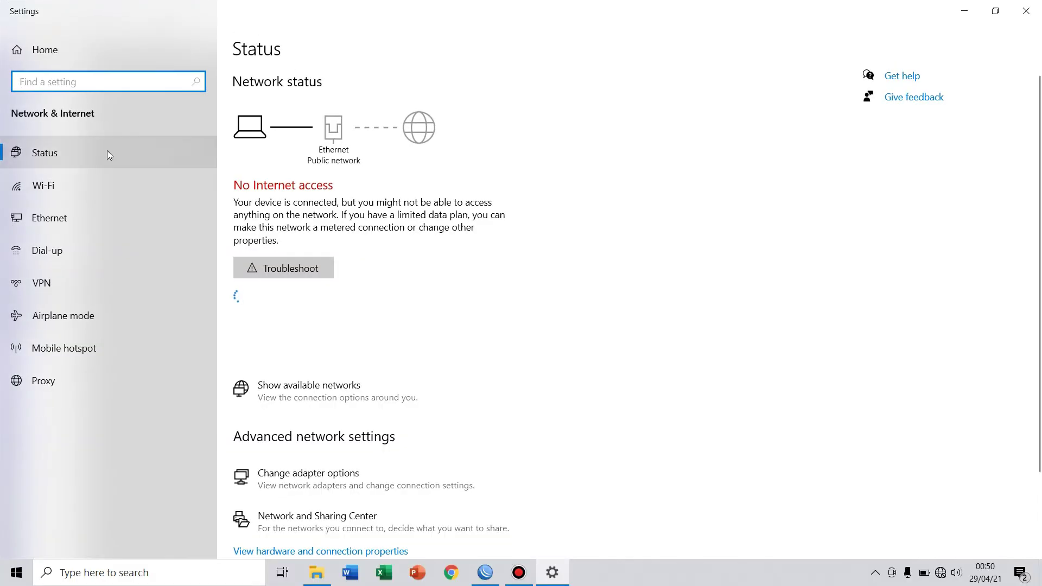
{"action": "left_click", "coordinate": [373, 467]}
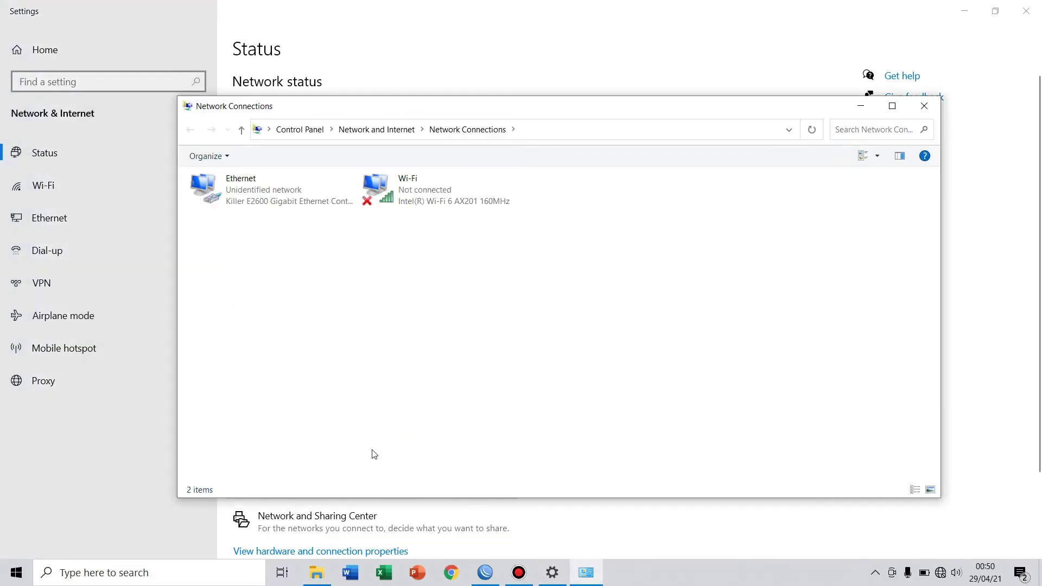
{"action": "left_click", "coordinate": [286, 201]}
{"action": "right_click", "coordinate": [286, 200]}
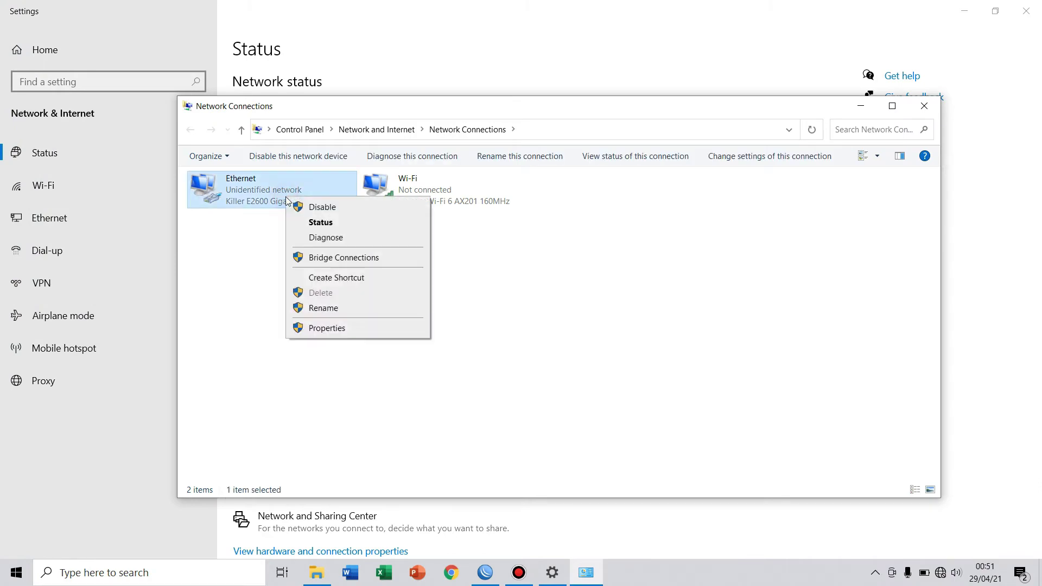
{"action": "left_click", "coordinate": [340, 327]}
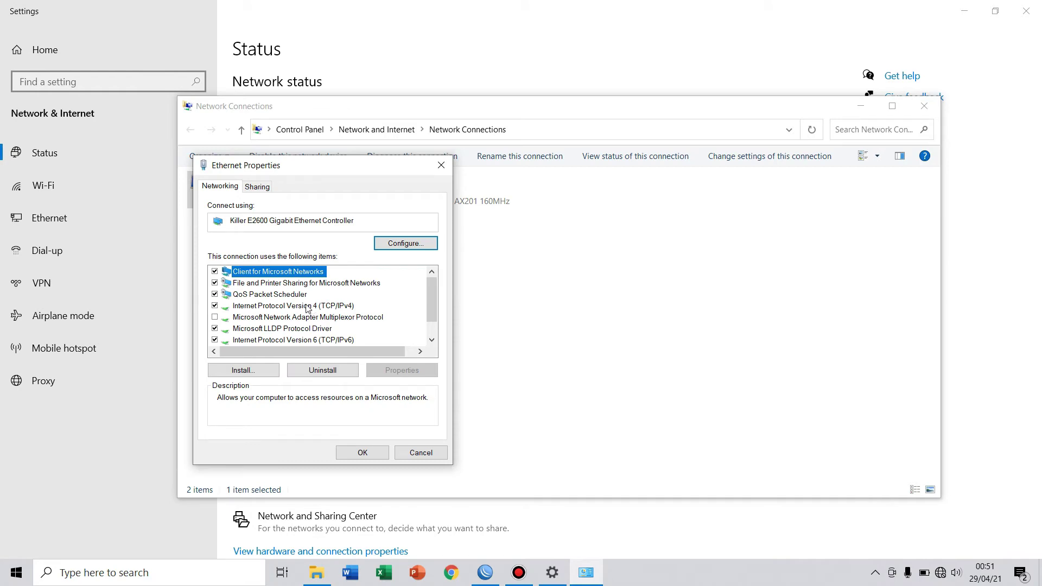
{"action": "double_click", "coordinate": [307, 307]}
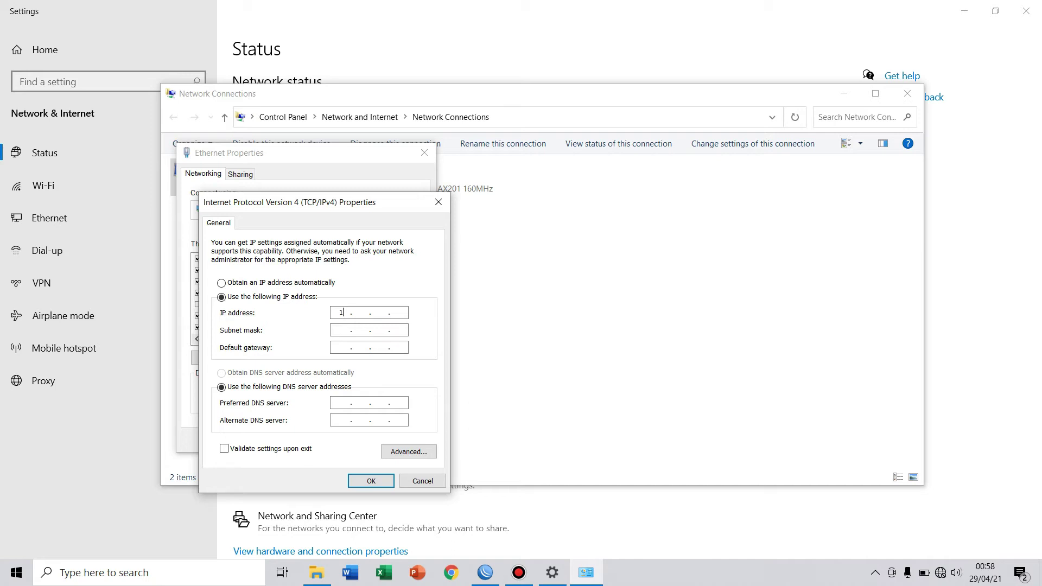
Set static IP 192.168.50.2, mask 255.255.255.0, gateway and DNS 192.168.50.1, and confirm.
{"action": "type", "text": "92 . 168 . 50 . 2"}
{"action": "left_click", "coordinate": [345, 330]}
{"action": "type", "text": "192 . 168 . 50 . 1"}
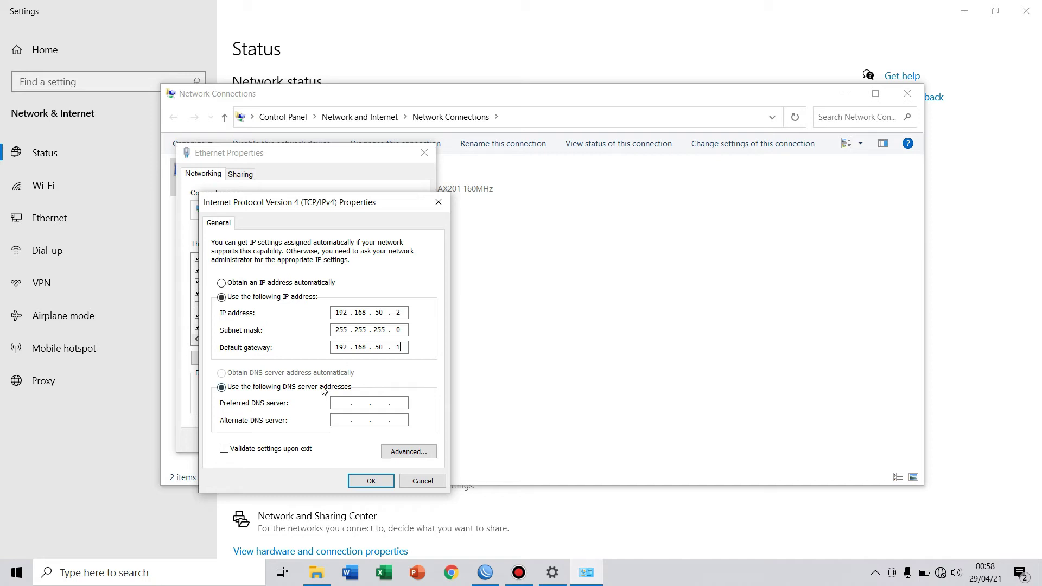
{"action": "left_click", "coordinate": [338, 402]}
{"action": "type", "text": "191"}
{"action": "key", "text": "BackSpace"}
{"action": "key", "text": "BackSpace"}
{"action": "type", "text": "92 . 168 . 50"}
{"action": "left_click", "coordinate": [369, 480]}
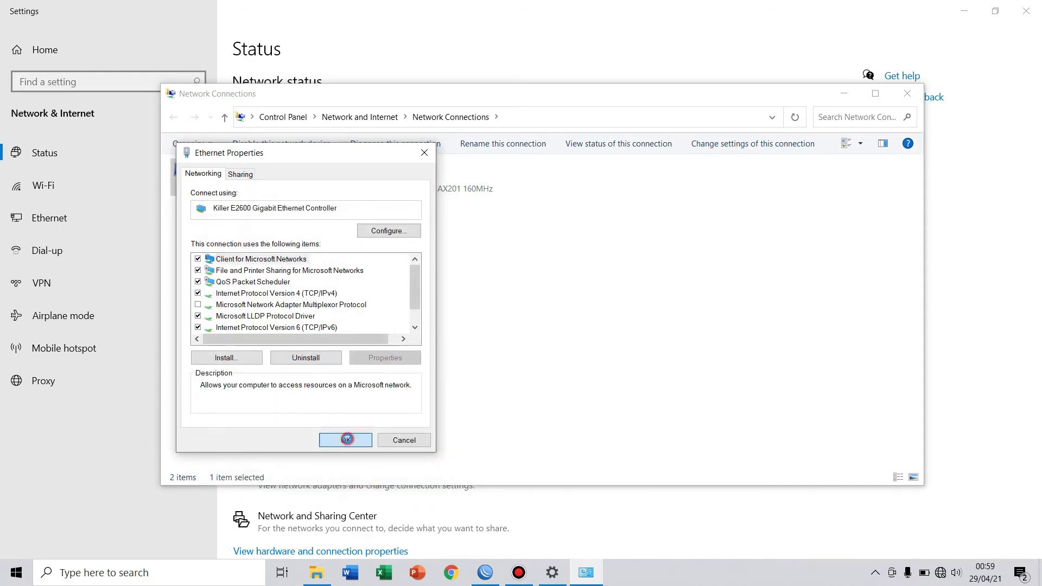
{"action": "left_click", "coordinate": [346, 439]}
Review the Ethernet connection details, close all network windows, and return to WinBox.
{"action": "right_click", "coordinate": [301, 178]}
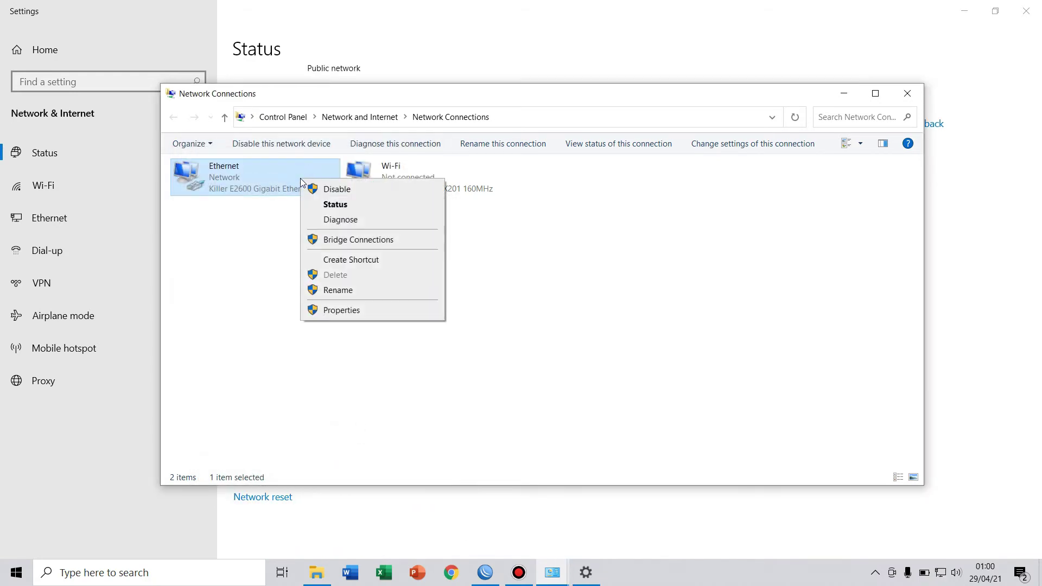
{"action": "left_click", "coordinate": [335, 204]}
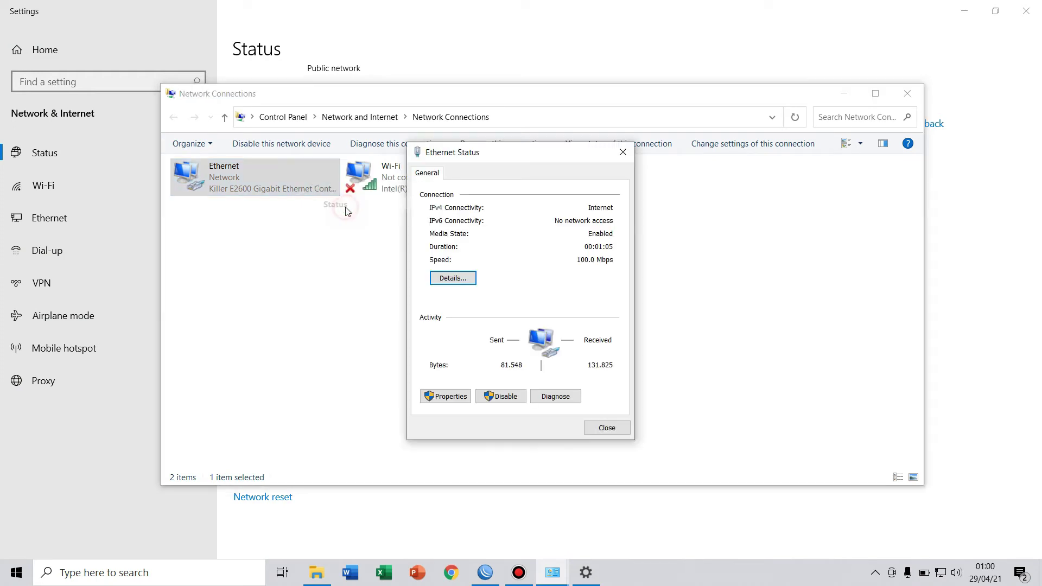
{"action": "left_click", "coordinate": [452, 278]}
{"action": "left_click_drag", "start_coordinate": [541, 179], "coordinate": [772, 163]}
{"action": "left_click", "coordinate": [574, 160]}
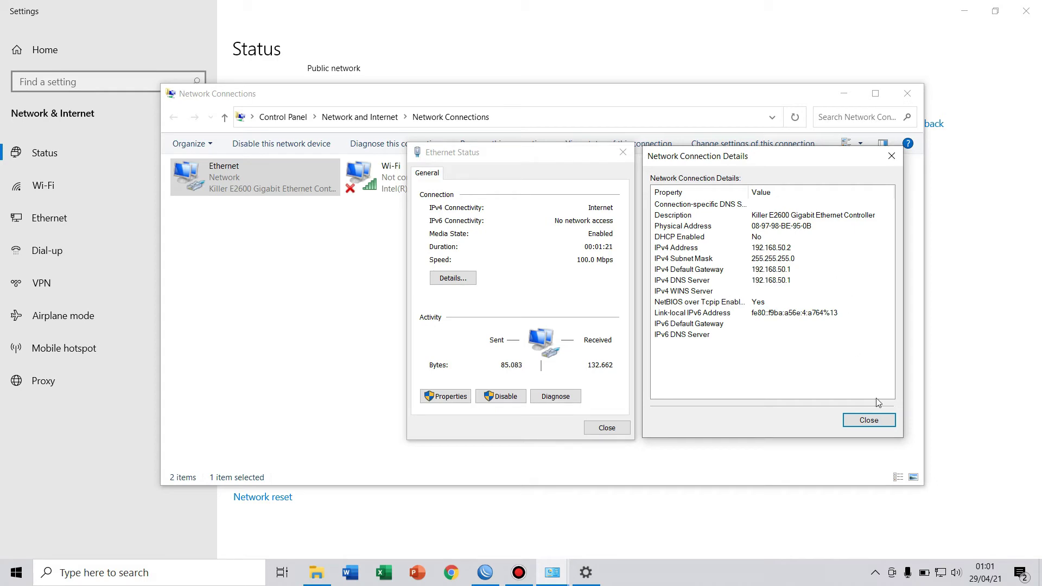
{"action": "left_click", "coordinate": [869, 420]}
{"action": "left_click", "coordinate": [607, 427]}
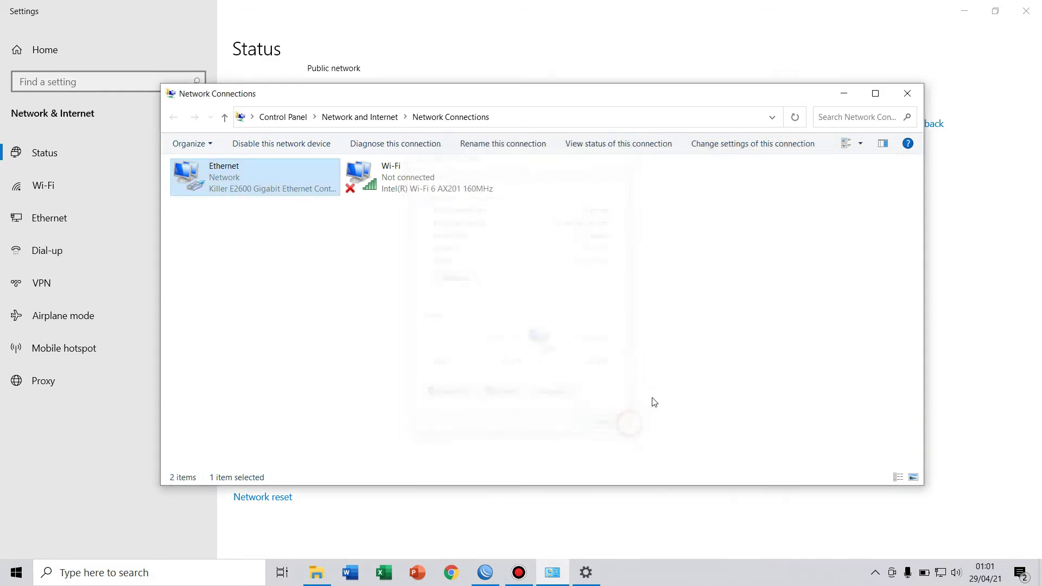
{"action": "left_click", "coordinate": [907, 93]}
{"action": "left_click", "coordinate": [485, 569]}
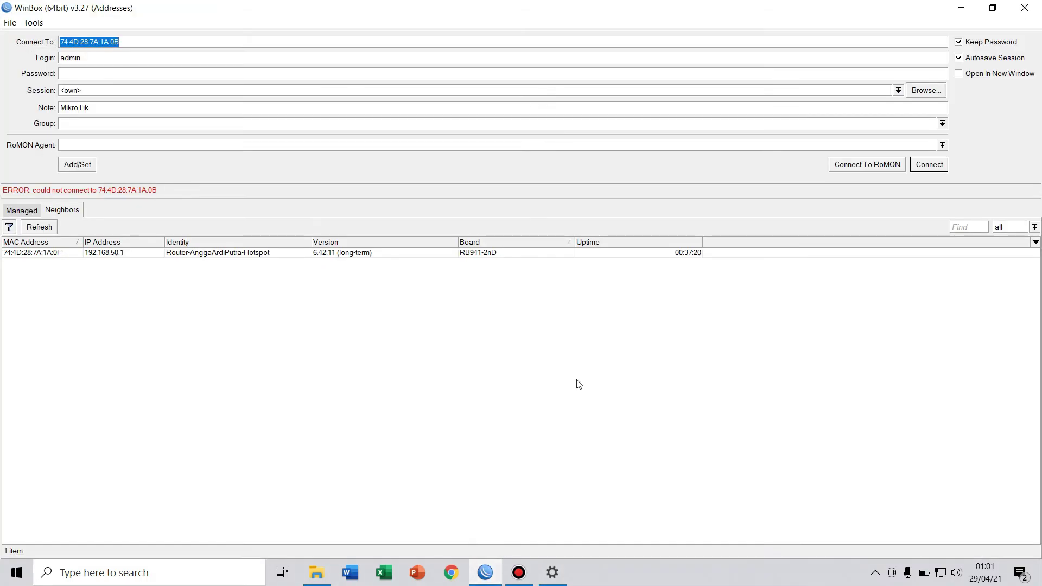
Reconnect to the RB941-2nD router at 192.168.50.1 and maximize its window.
{"action": "left_click", "coordinate": [60, 253]}
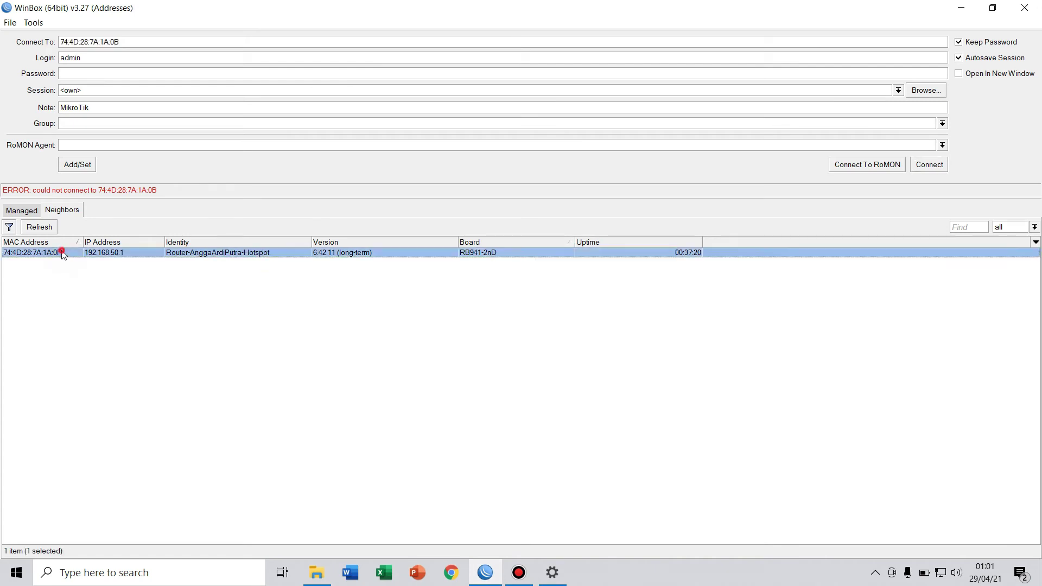
{"action": "left_click", "coordinate": [943, 165]}
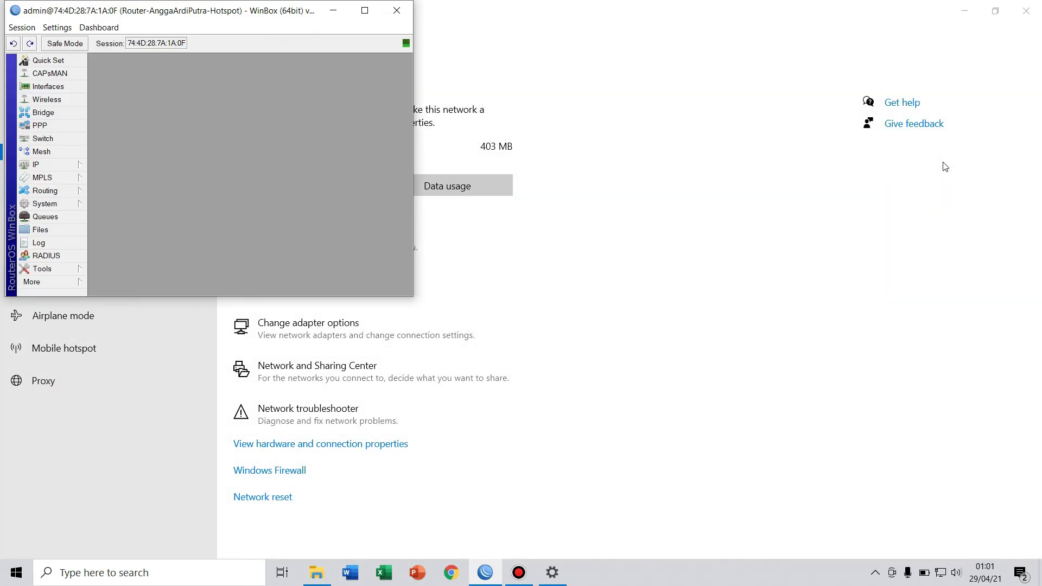
{"action": "left_click", "coordinate": [364, 10]}
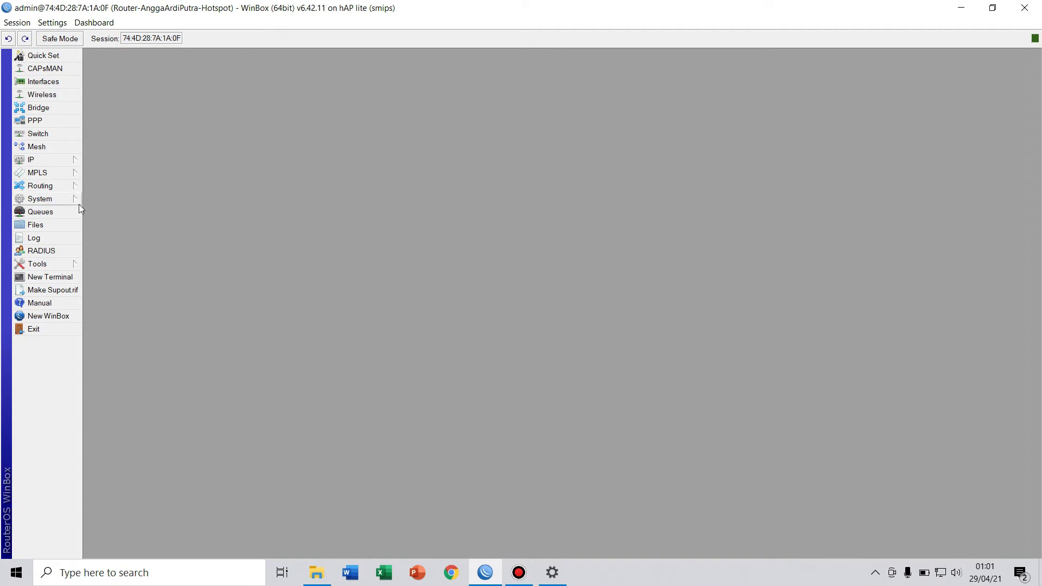
Ping google.com from the router terminal, getting 5 of 5 replies with 0% loss.
{"action": "left_click", "coordinate": [57, 277]}
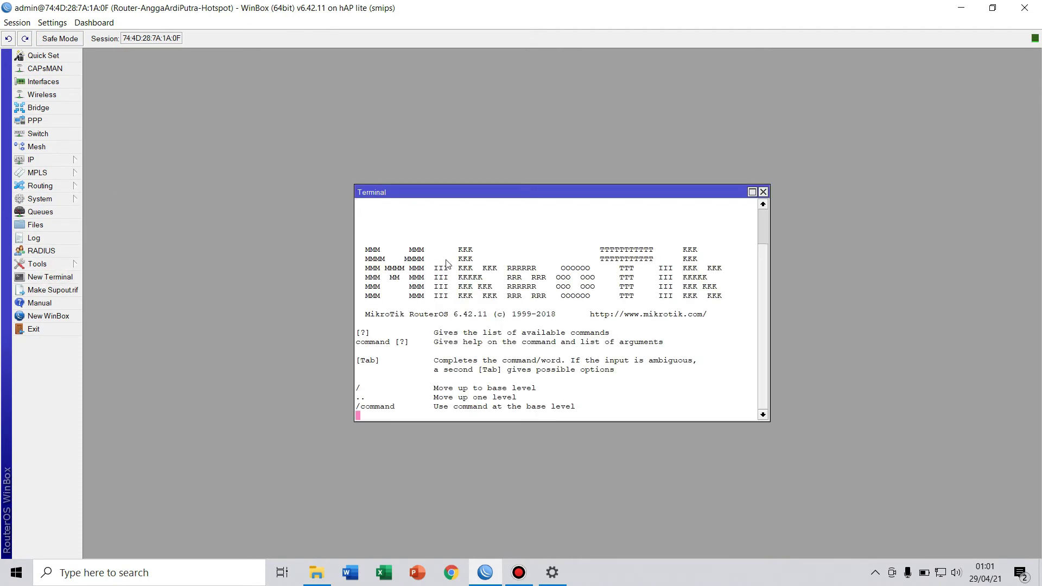
{"action": "type", "text": "pin"}
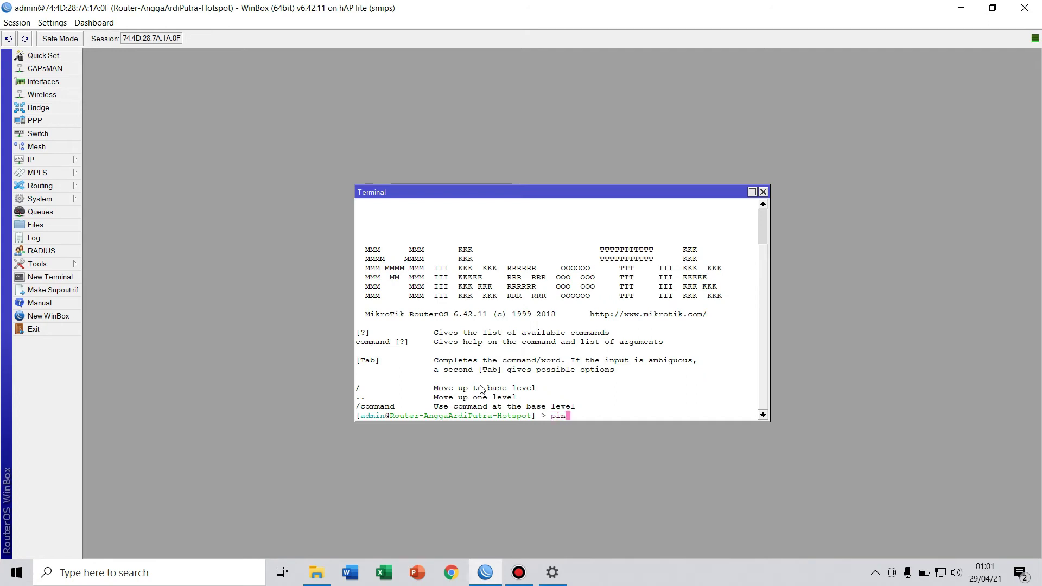
{"action": "type", "text": "g google.com"}
{"action": "key", "text": "Return"}
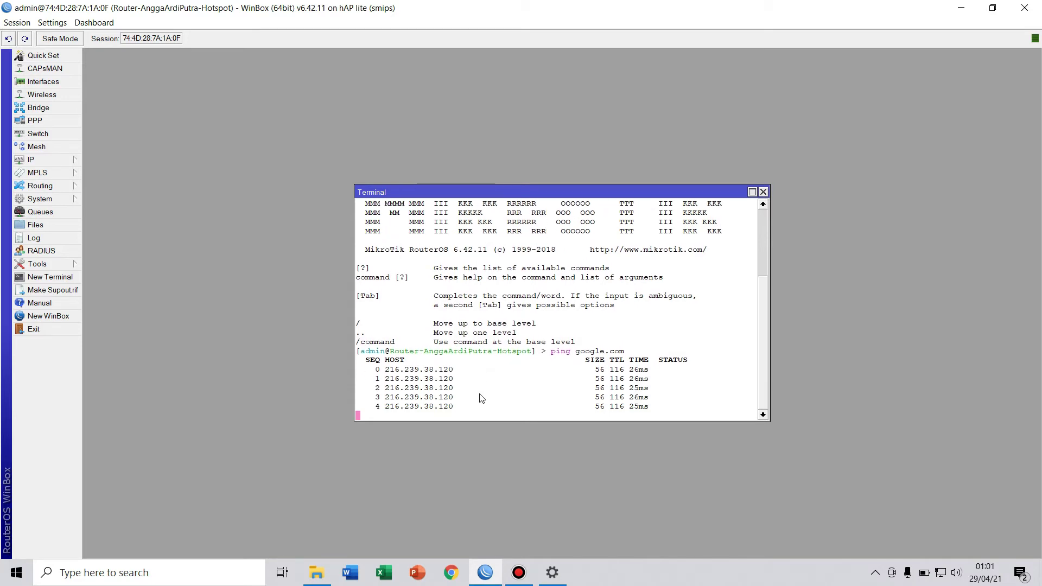
{"action": "key", "text": "ctrl+c"}
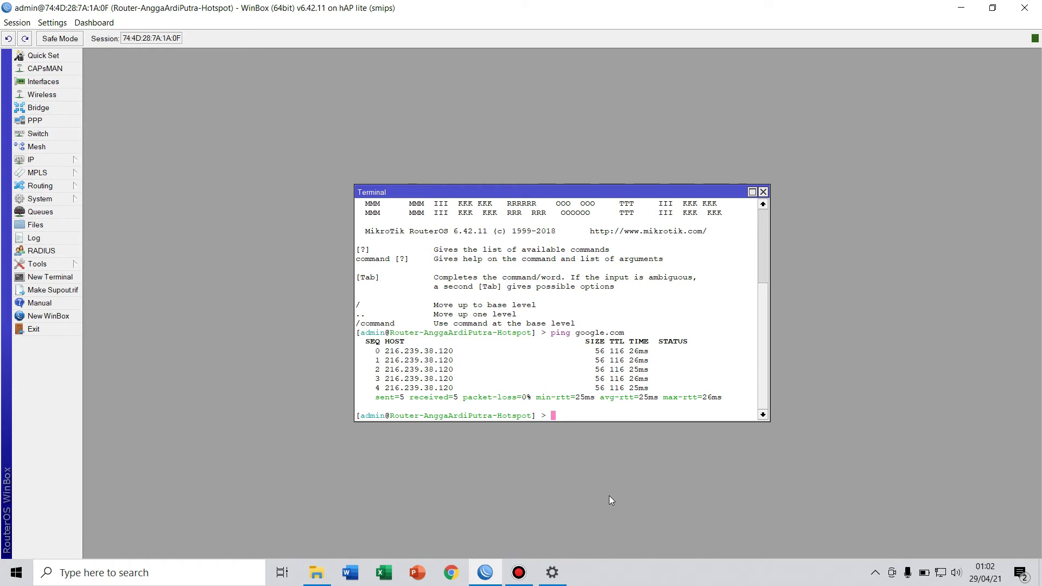
{"action": "key", "text": "super+r"}
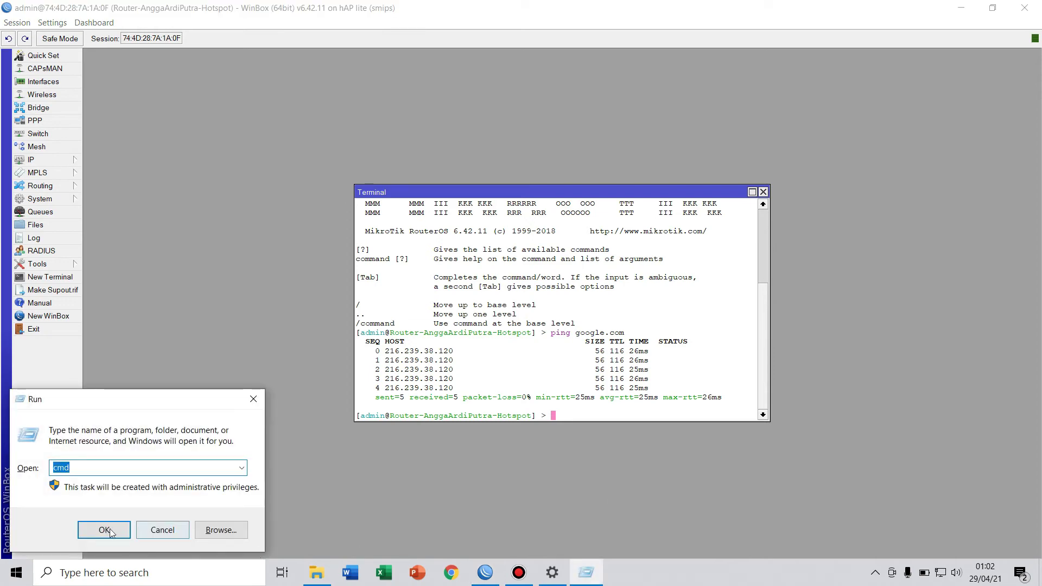
From an administrator Command Prompt, ping google.com and 8.8.8.8, then close it.
{"action": "left_click", "coordinate": [104, 529]}
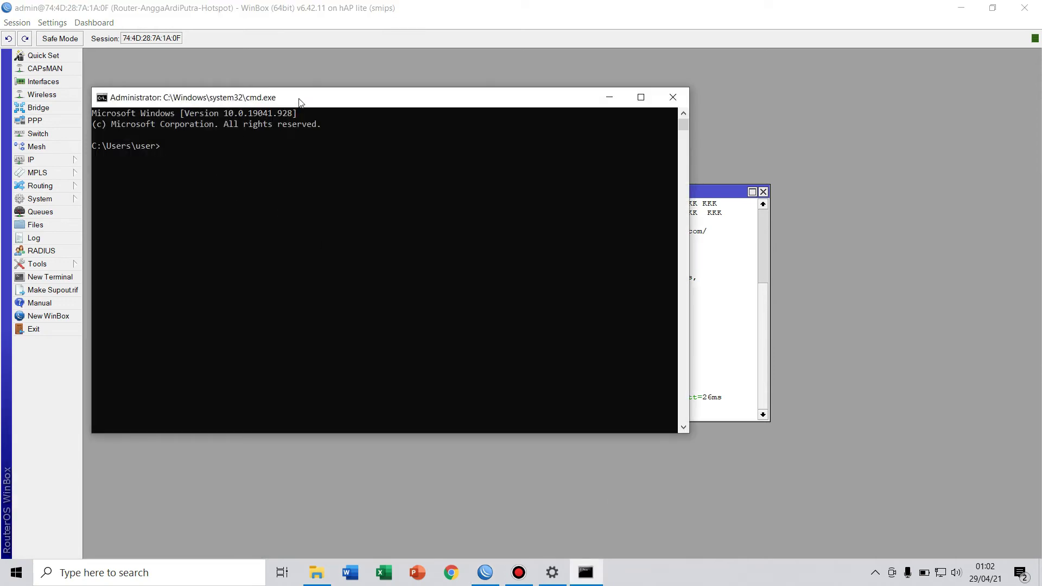
{"action": "left_click_drag", "start_coordinate": [299, 103], "coordinate": [344, 98]}
{"action": "type", "text": "pin"}
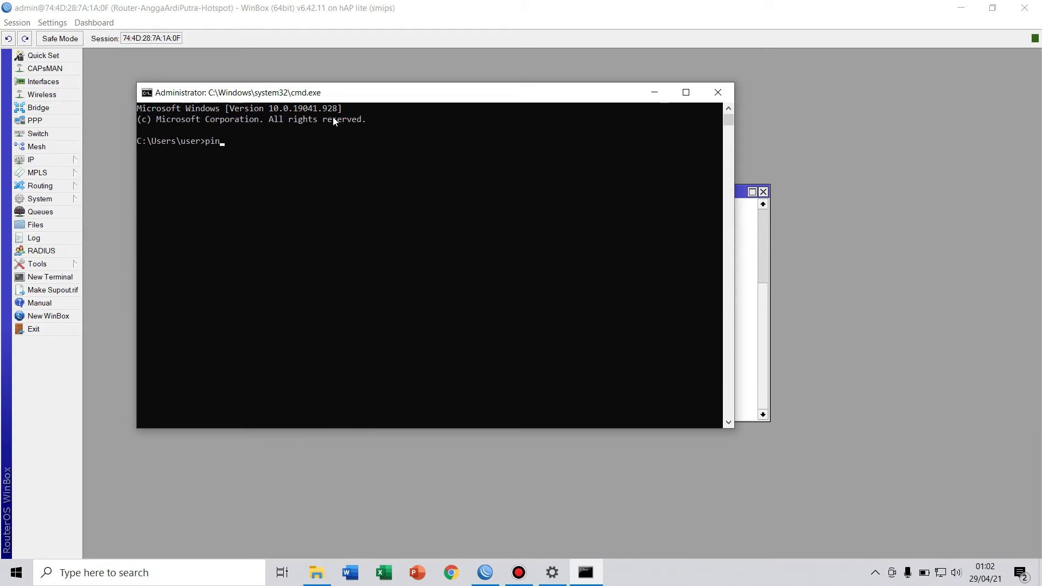
{"action": "type", "text": "g google.com"}
{"action": "key", "text": "Return"}
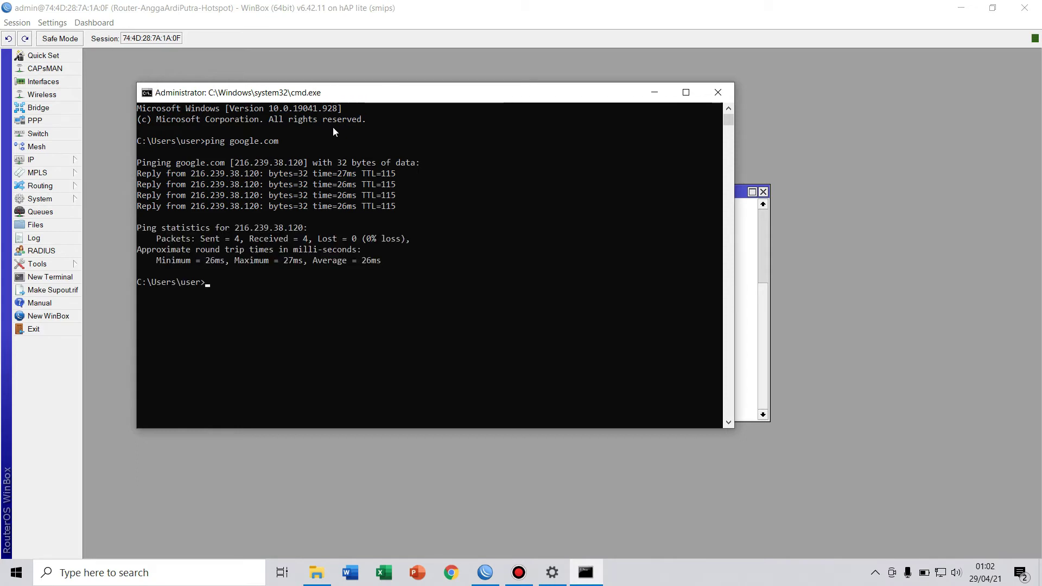
{"action": "key", "text": "Up"}
{"action": "key", "text": "BackSpace"}
{"action": "key", "text": "BackSpace"}
{"action": "key", "text": "BackSpace"}
{"action": "key", "text": "BackSpace"}
{"action": "key", "text": "BackSpace"}
{"action": "key", "text": "BackSpace"}
{"action": "key", "text": "BackSpace"}
{"action": "key", "text": "BackSpace"}
{"action": "key", "text": "BackSpace"}
{"action": "key", "text": "BackSpace"}
{"action": "type", "text": "8.8.8.8"}
{"action": "key", "text": "Return"}
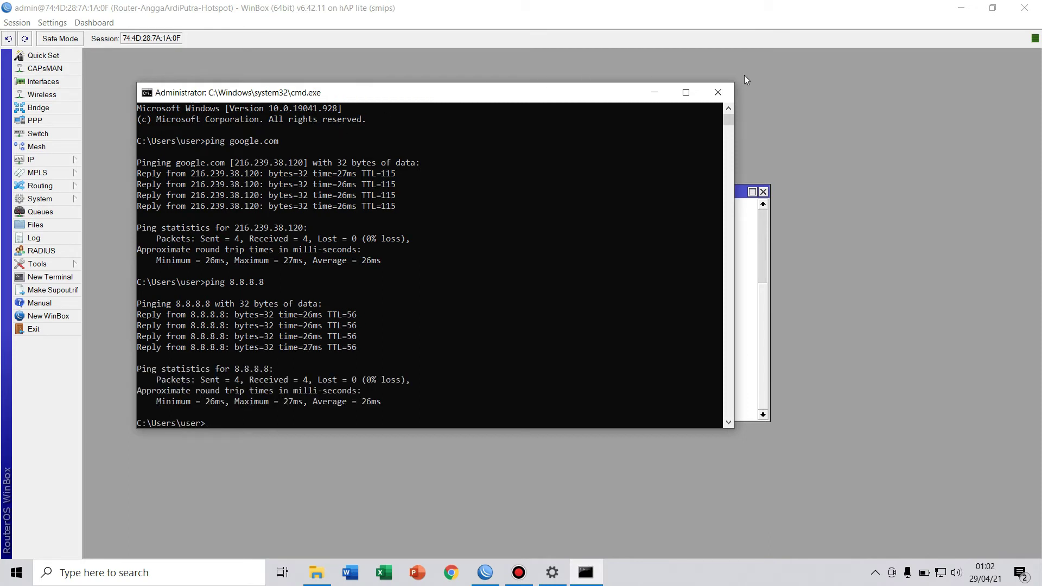
{"action": "left_click", "coordinate": [717, 96]}
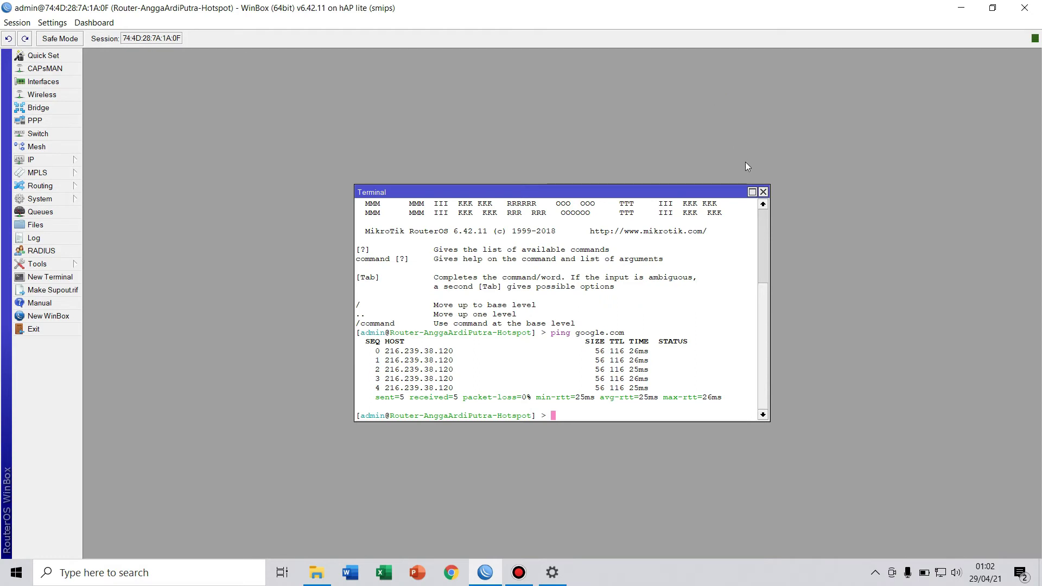
Close the WinBox Terminal window.
{"action": "left_click", "coordinate": [763, 191]}
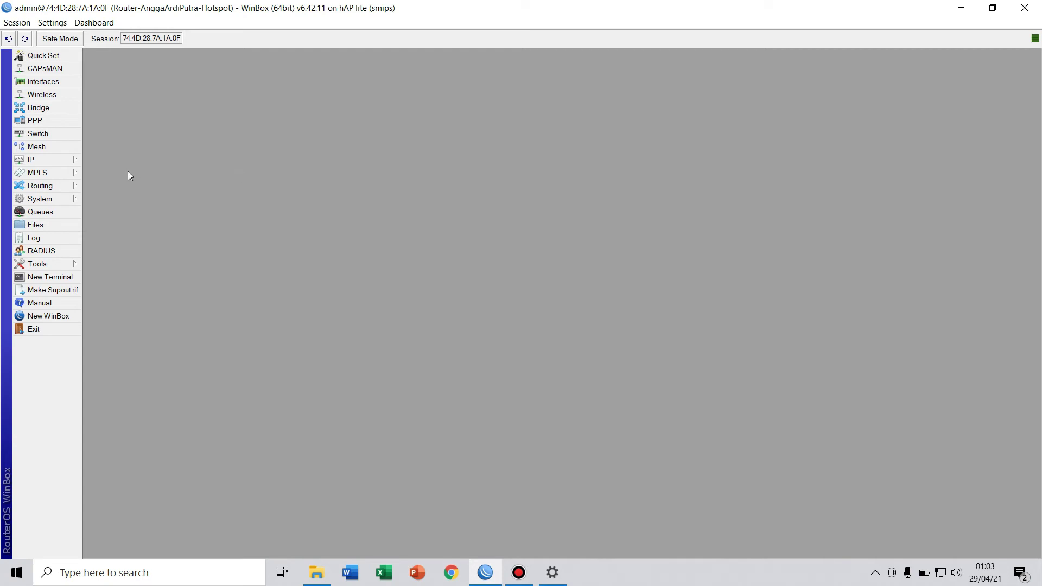
Start Hotspot Setup from the hotspot Servers list and choose interface bridge-Hotspot.
{"action": "left_click", "coordinate": [61, 160]}
{"action": "left_click", "coordinate": [124, 278]}
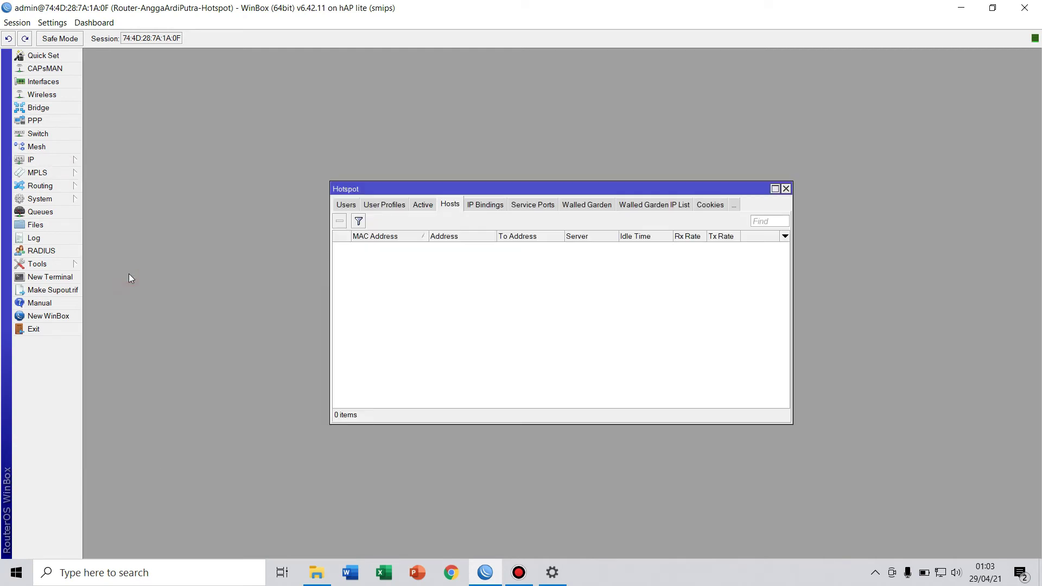
{"action": "left_click", "coordinate": [348, 207]}
{"action": "left_click", "coordinate": [348, 207]}
{"action": "left_click", "coordinate": [349, 208]}
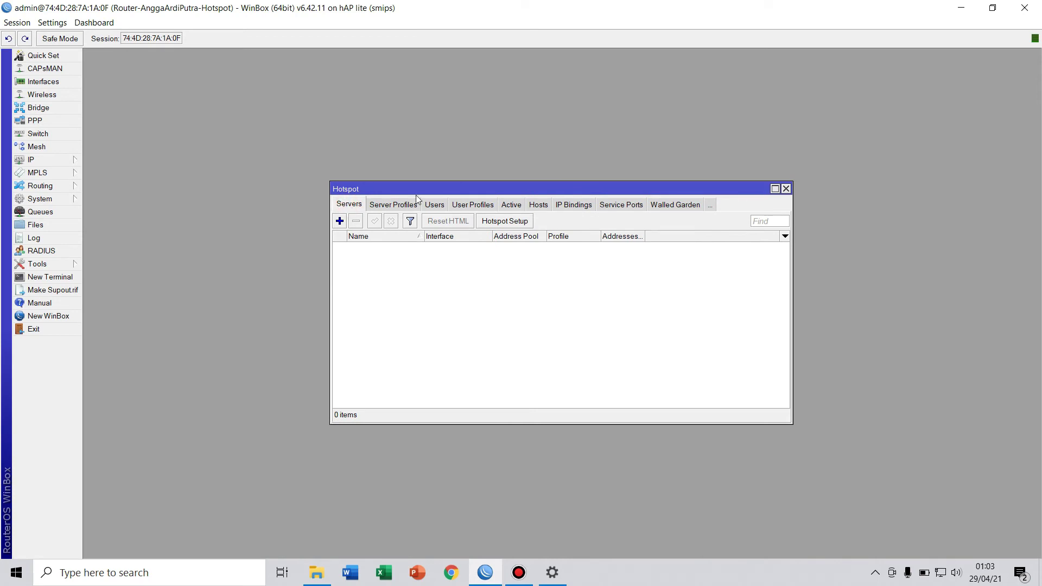
{"action": "left_click", "coordinate": [507, 225]}
{"action": "left_click_drag", "start_coordinate": [557, 262], "coordinate": [546, 256]}
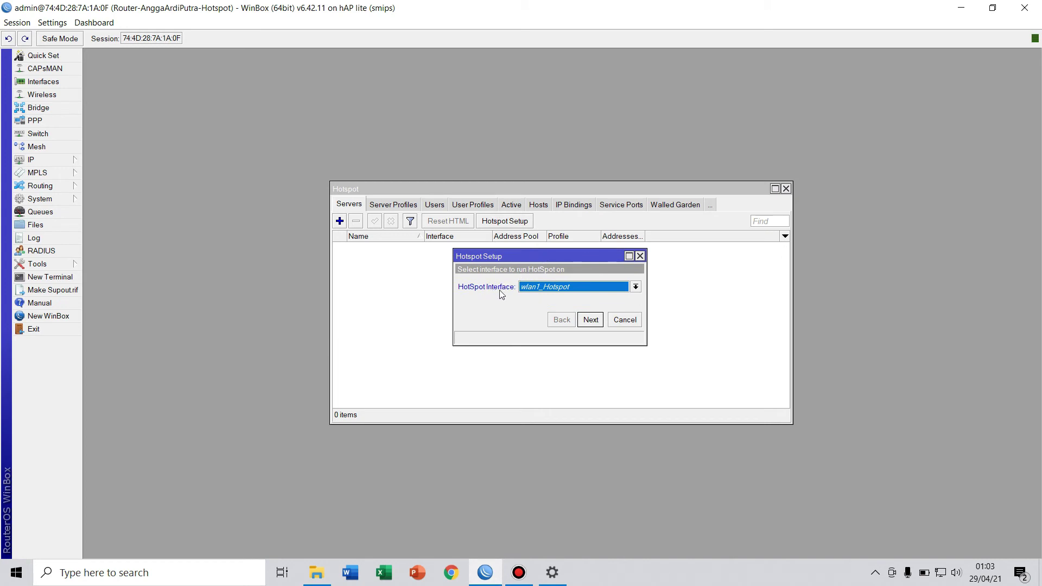
{"action": "left_click", "coordinate": [635, 287]}
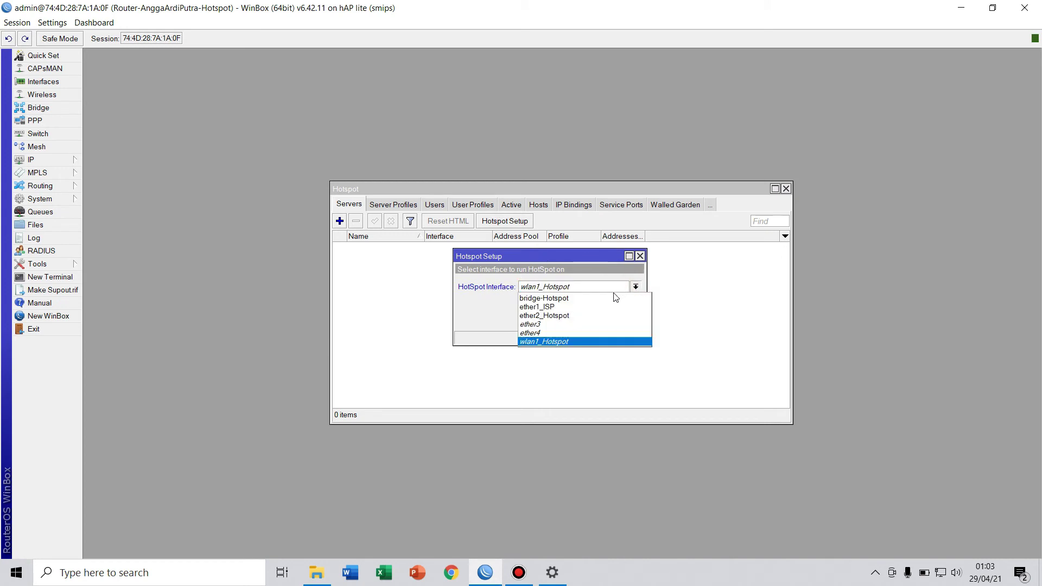
{"action": "left_click", "coordinate": [559, 298]}
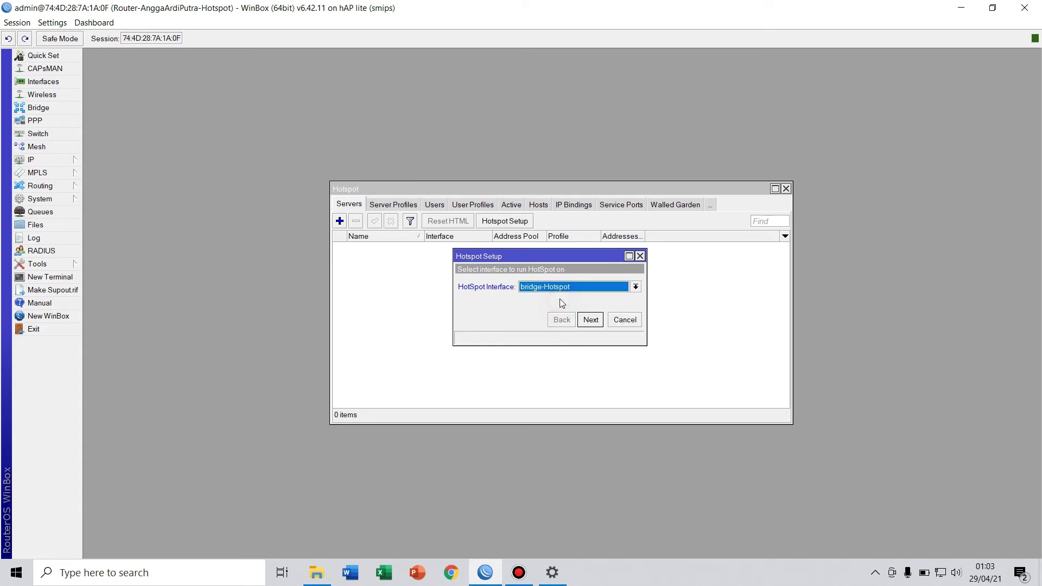
{"action": "left_click", "coordinate": [592, 320]}
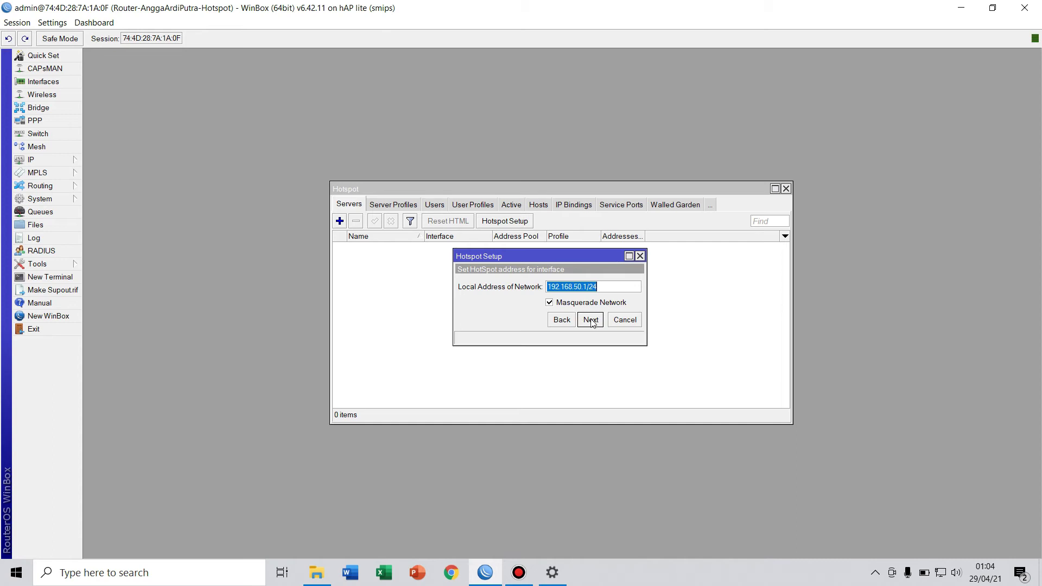
Accept local address 192.168.50.1/24 and adjust the address pool's start address.
{"action": "left_click", "coordinate": [592, 322]}
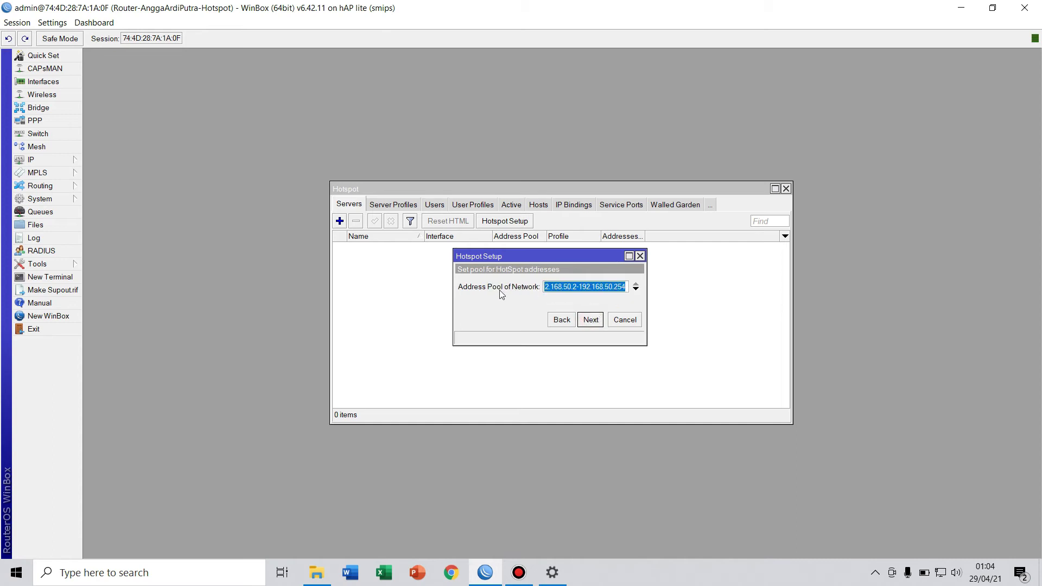
{"action": "left_click", "coordinate": [576, 284]}
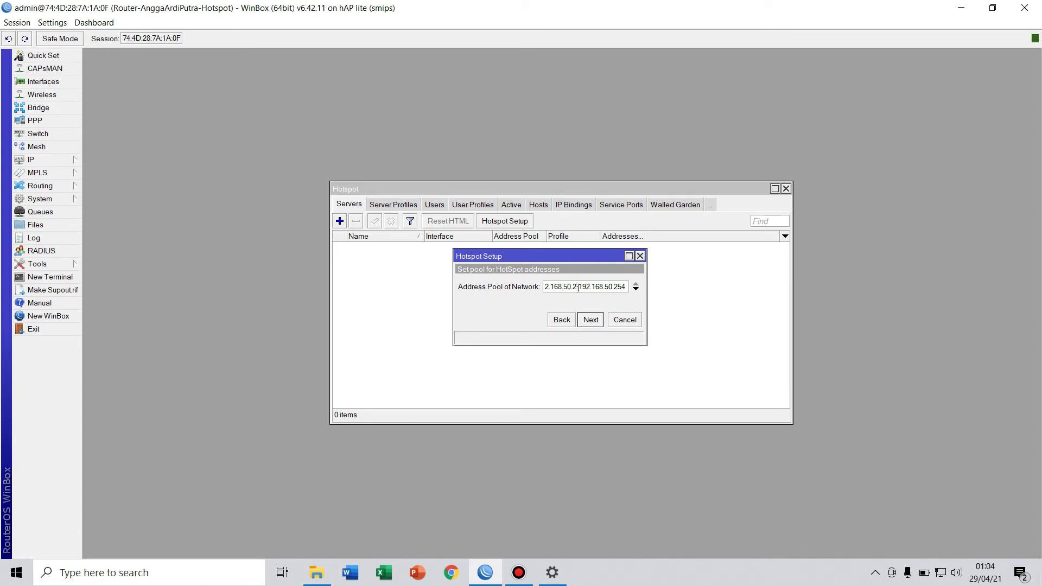
{"action": "key", "text": "BackSpace"}
{"action": "key", "text": "BackSpace"}
{"action": "type", "text": "3"}
{"action": "left_click", "coordinate": [586, 321]}
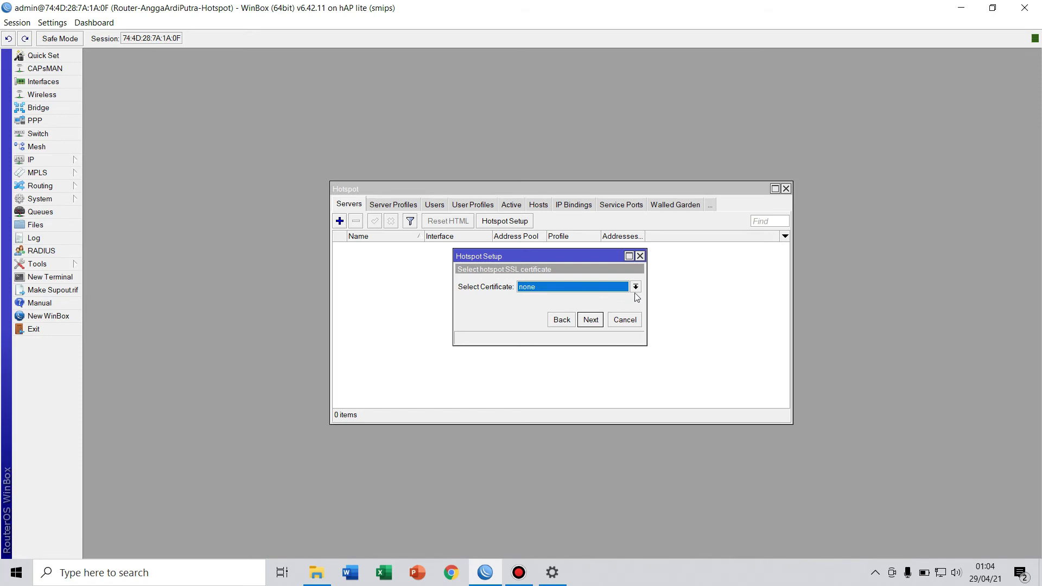
Choose no SSL certificate, skip SMTP, keep DNS 8.8.8.8, set DNS name hotspot.anggaardi.net.
{"action": "left_click", "coordinate": [634, 288]}
{"action": "left_click", "coordinate": [573, 307]}
{"action": "left_click", "coordinate": [587, 321]}
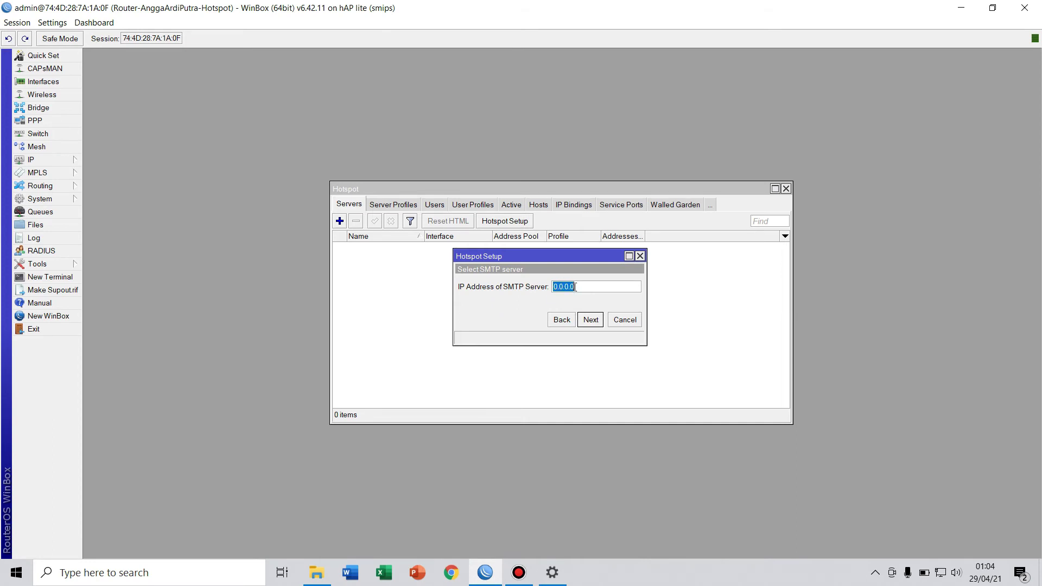
{"action": "left_click", "coordinate": [591, 319]}
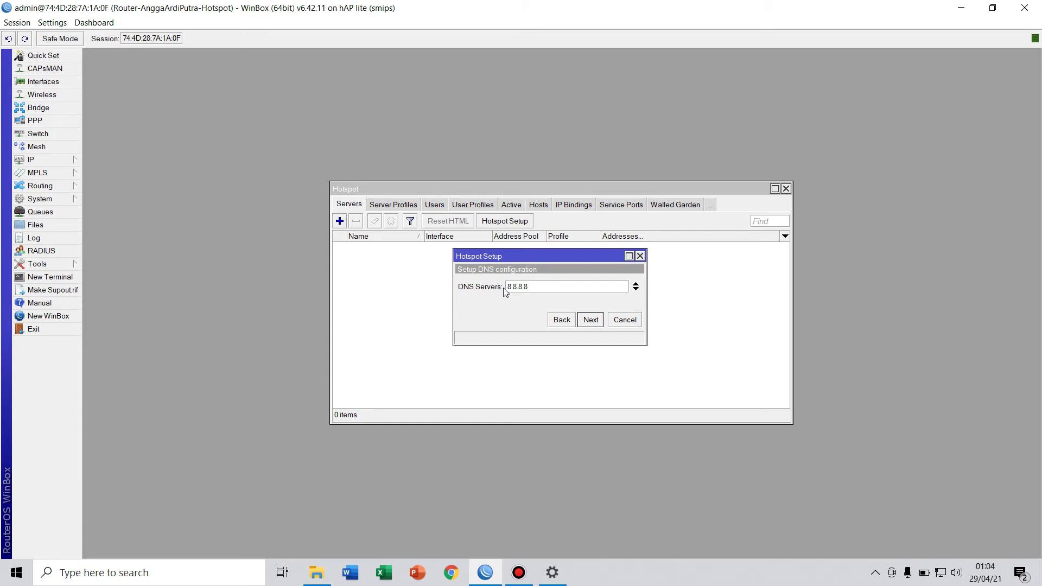
{"action": "left_click", "coordinate": [591, 320]}
{"action": "type", "text": "hotspot"}
{"action": "type", "text": ".anggaardi"}
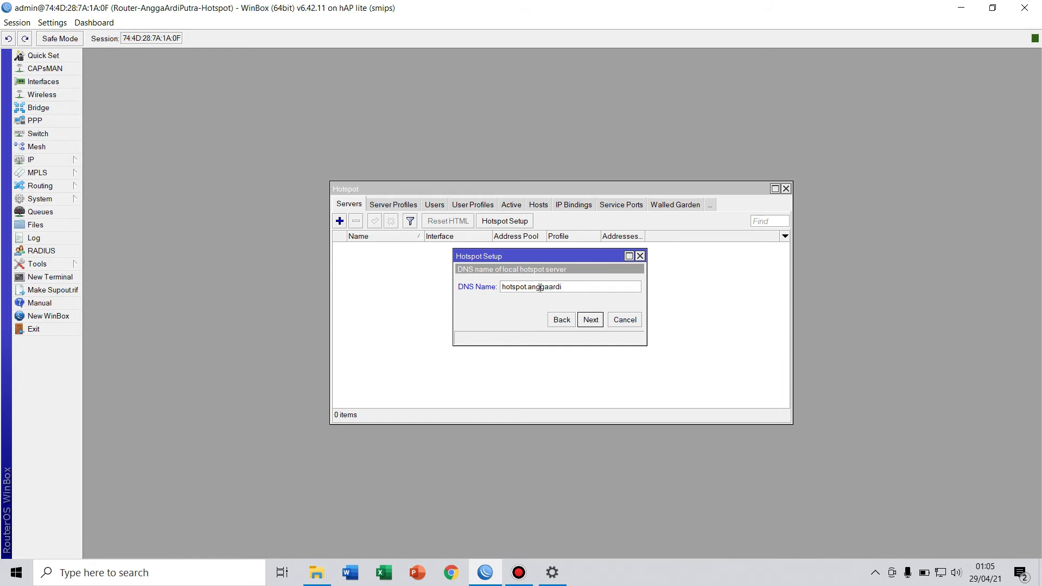
{"action": "type", "text": ".net"}
{"action": "left_click", "coordinate": [592, 321]}
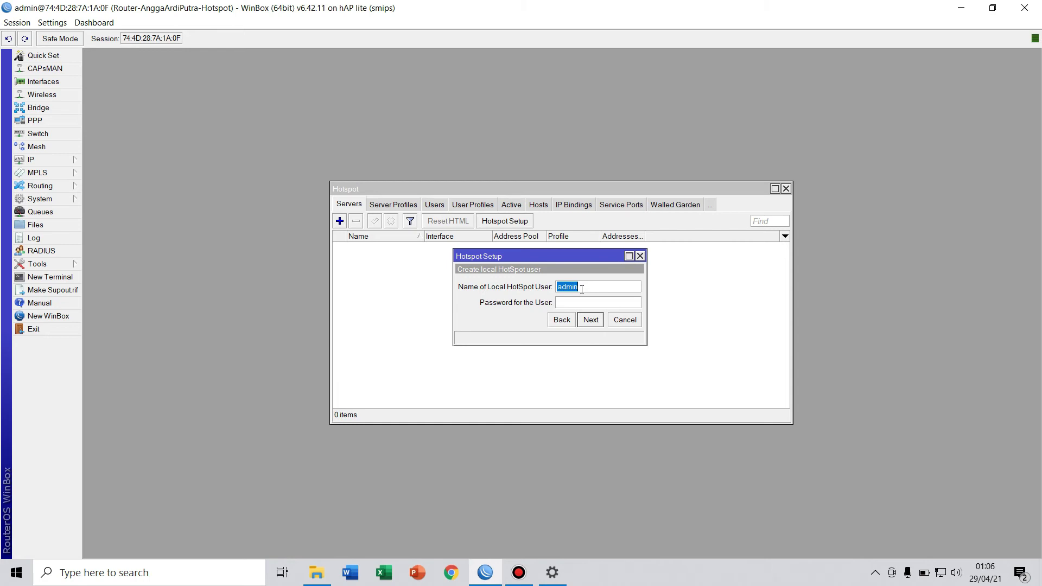
Enter the local hotspot user's password, finish the wizard, and acknowledge success.
{"action": "left_click", "coordinate": [582, 289]}
{"action": "left_click", "coordinate": [584, 287]}
{"action": "left_click", "coordinate": [584, 303]}
{"action": "type", "text": "admin"}
{"action": "left_click", "coordinate": [587, 324]}
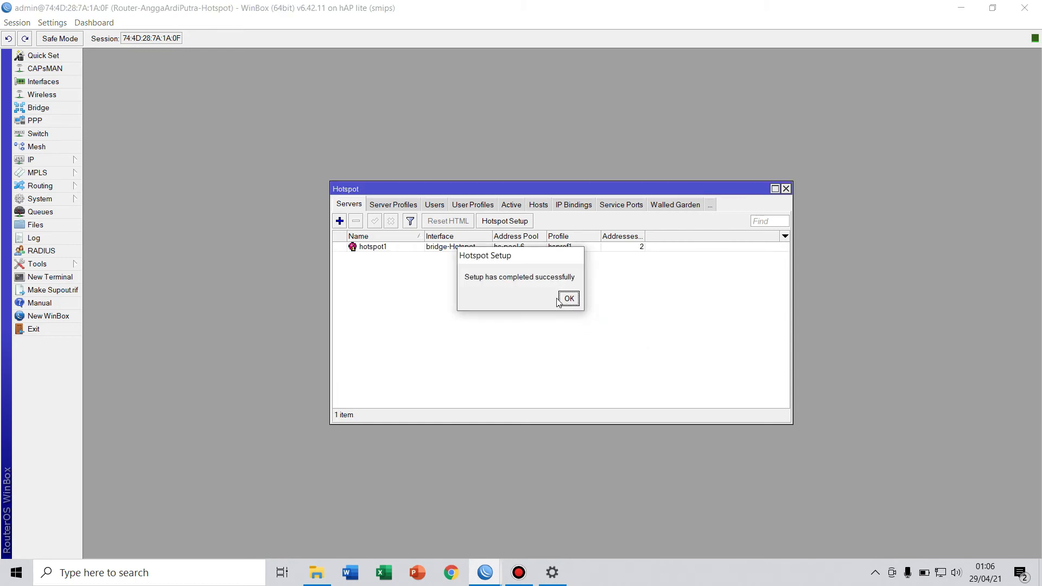
{"action": "left_click_drag", "start_coordinate": [532, 263], "coordinate": [552, 283]}
{"action": "left_click", "coordinate": [593, 319]}
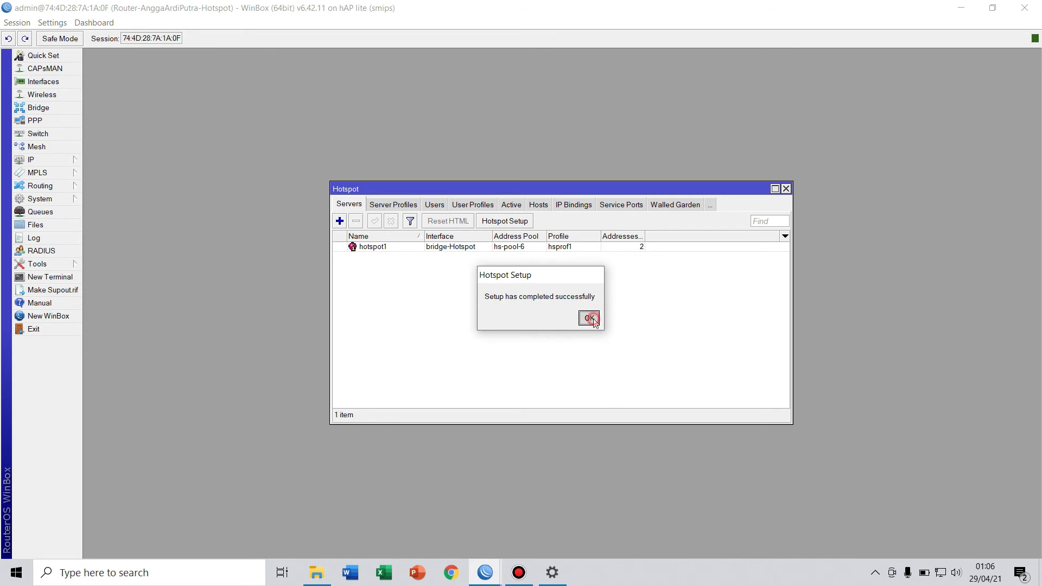
In Chrome, load hotspot.anggaardi.net to reach the MikroTik hotspot login page.
{"action": "left_click", "coordinate": [453, 574]}
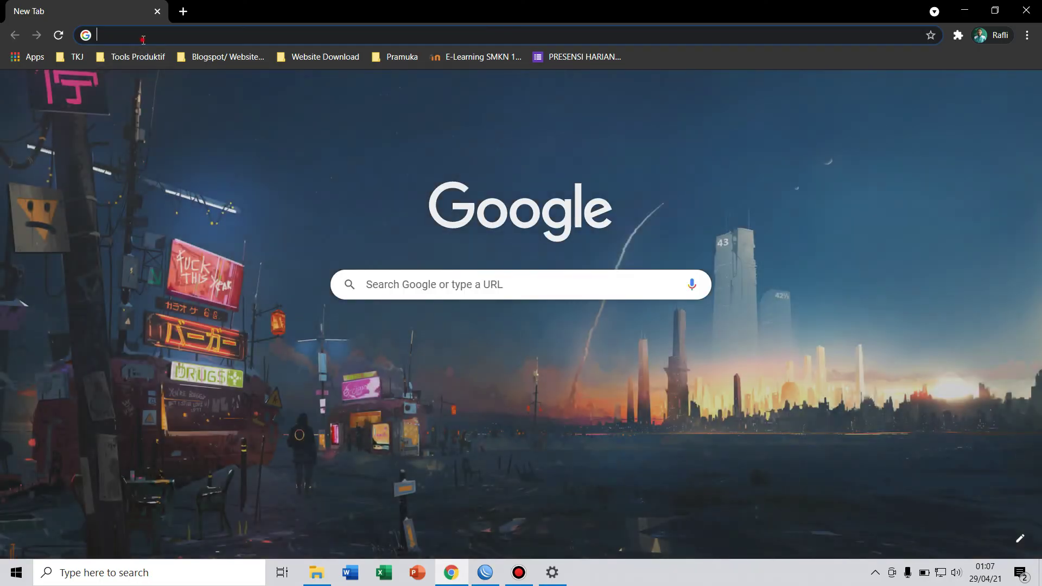
{"action": "left_click", "coordinate": [143, 38]}
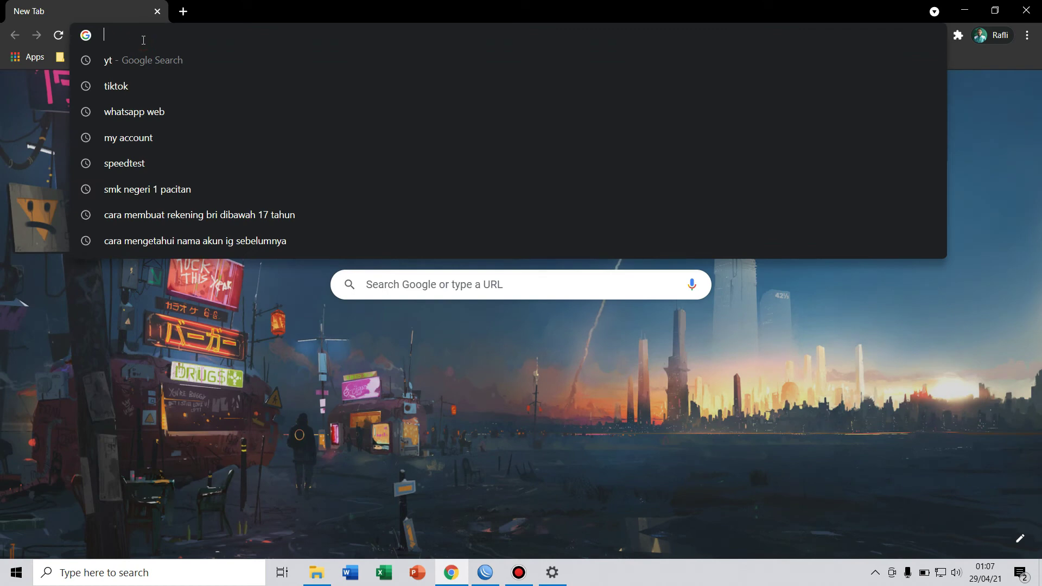
{"action": "left_click", "coordinate": [941, 572]}
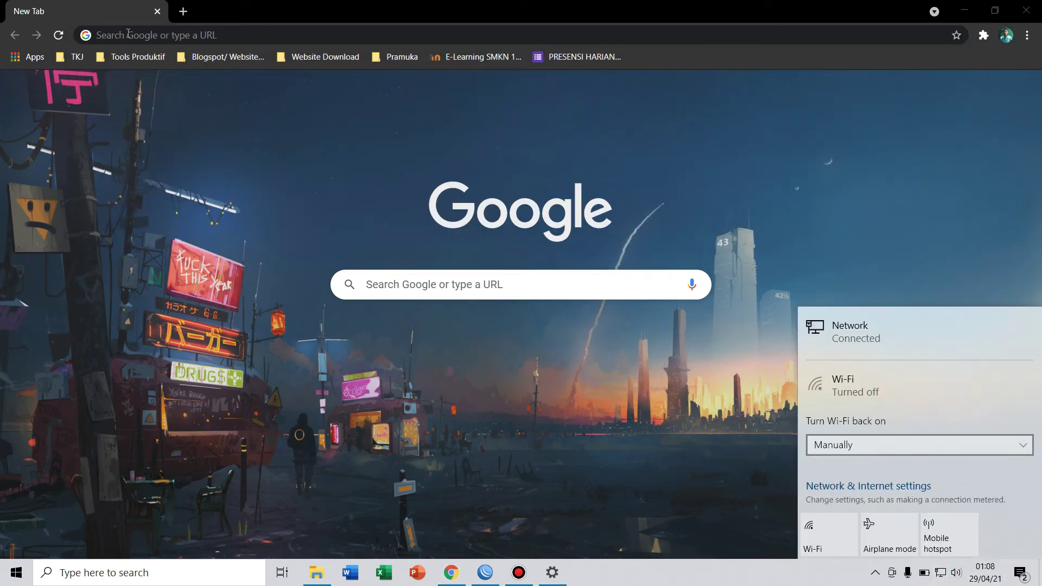
{"action": "left_click", "coordinate": [136, 36]}
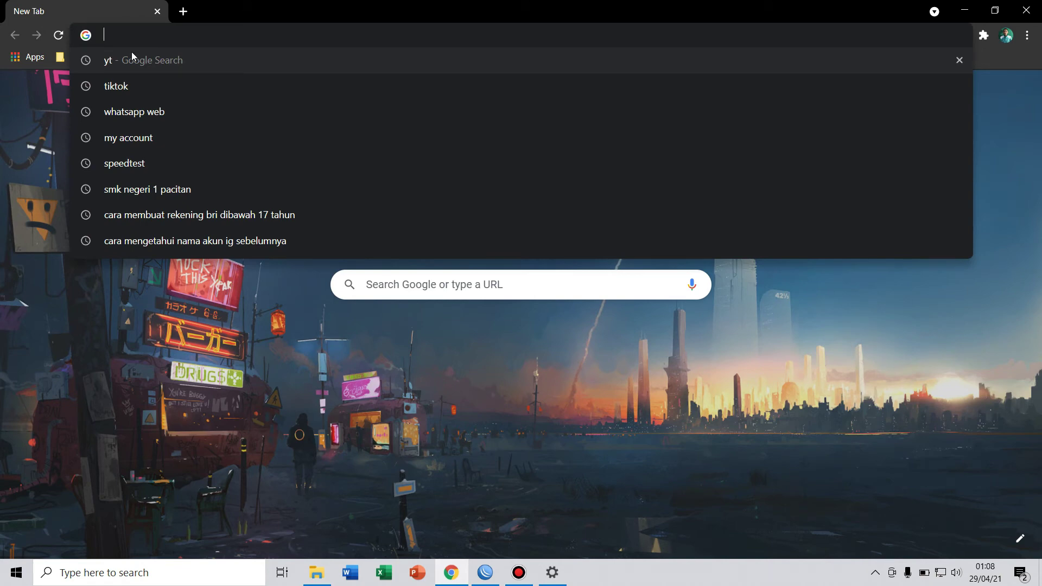
{"action": "type", "text": "hot"}
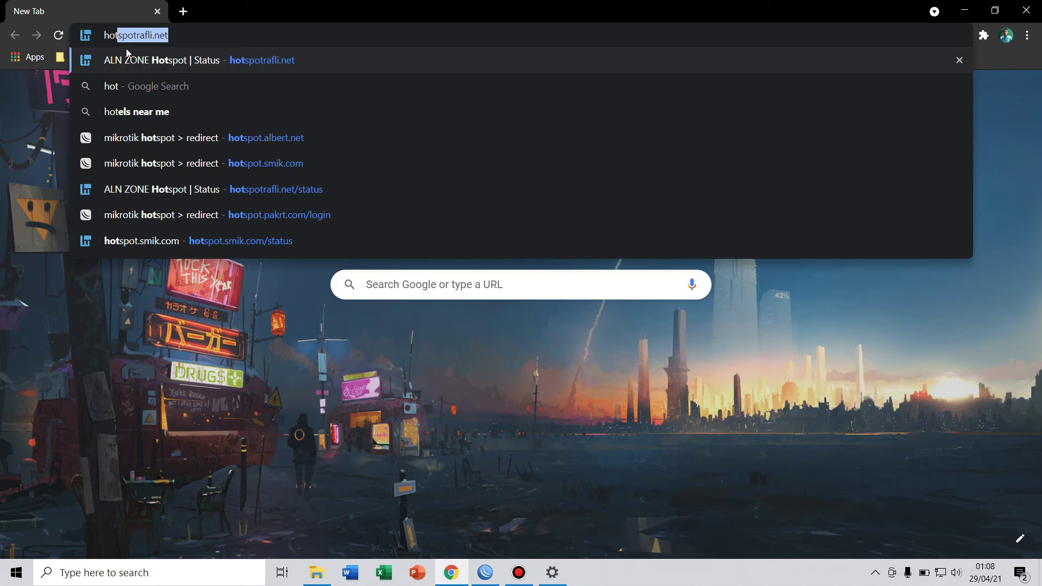
{"action": "type", "text": "spot"}
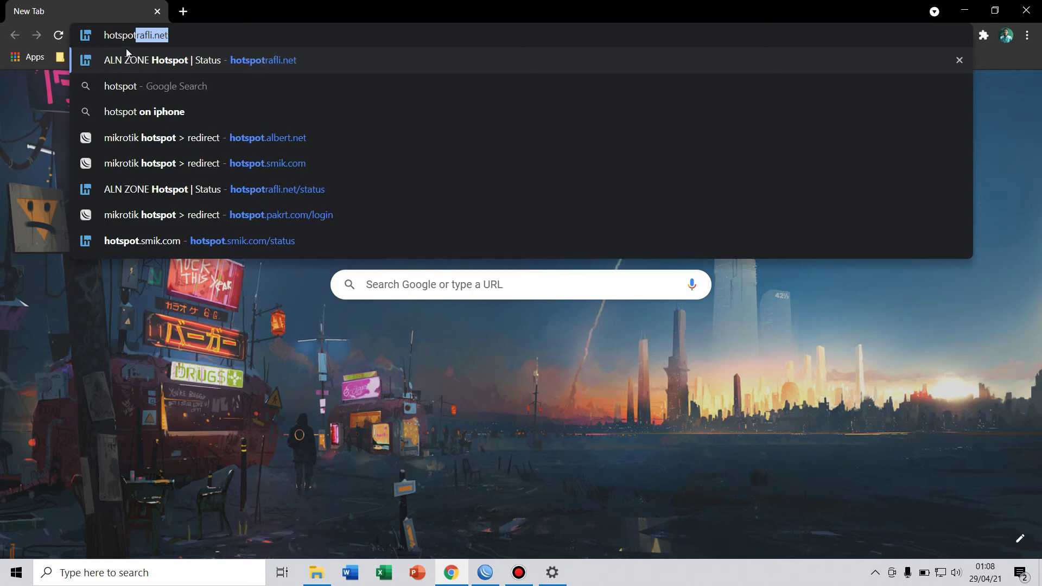
{"action": "type", "text": "."}
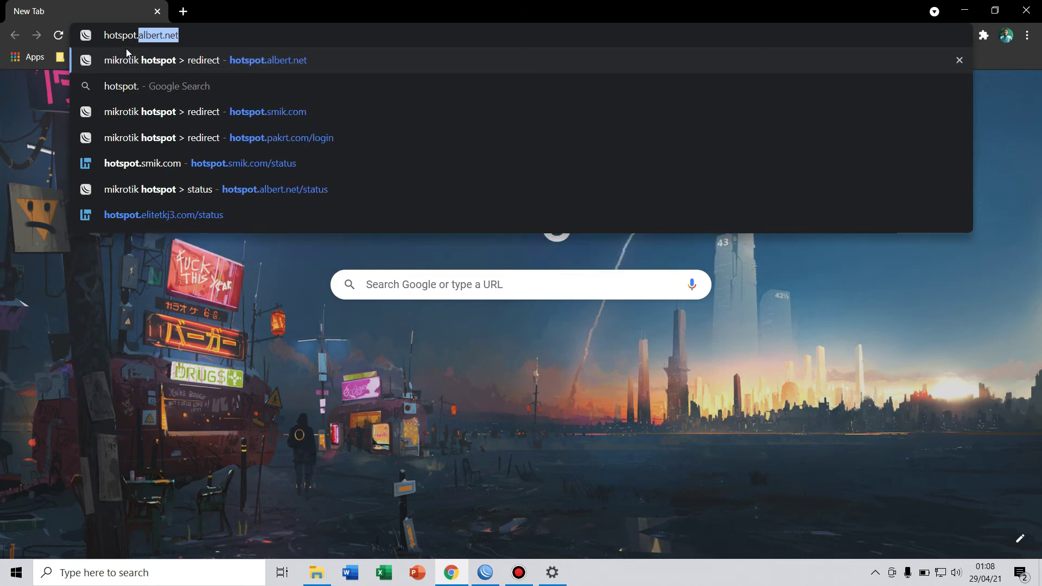
{"action": "type", "text": "anggaar"}
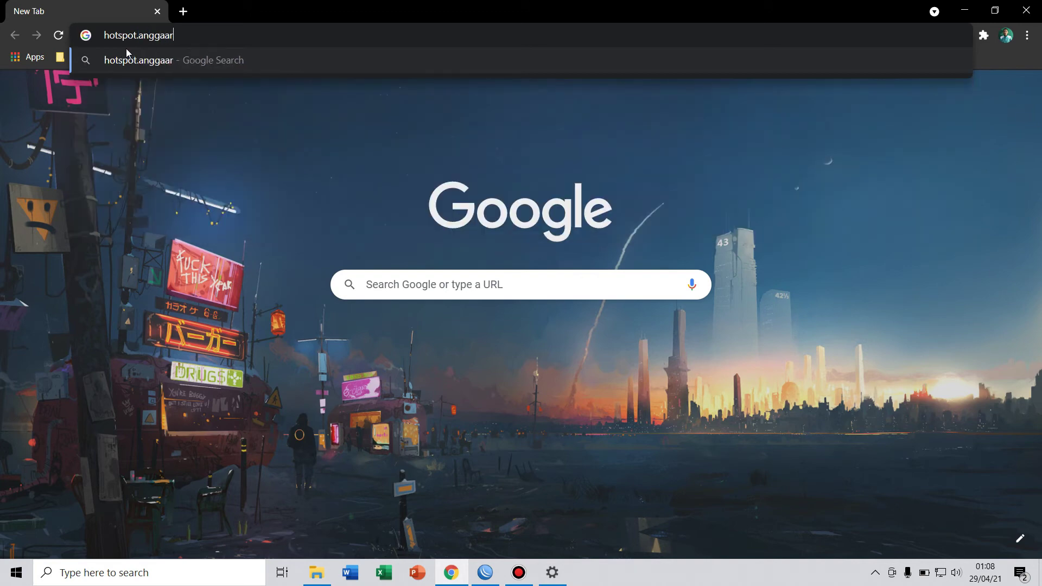
{"action": "type", "text": "di,net"}
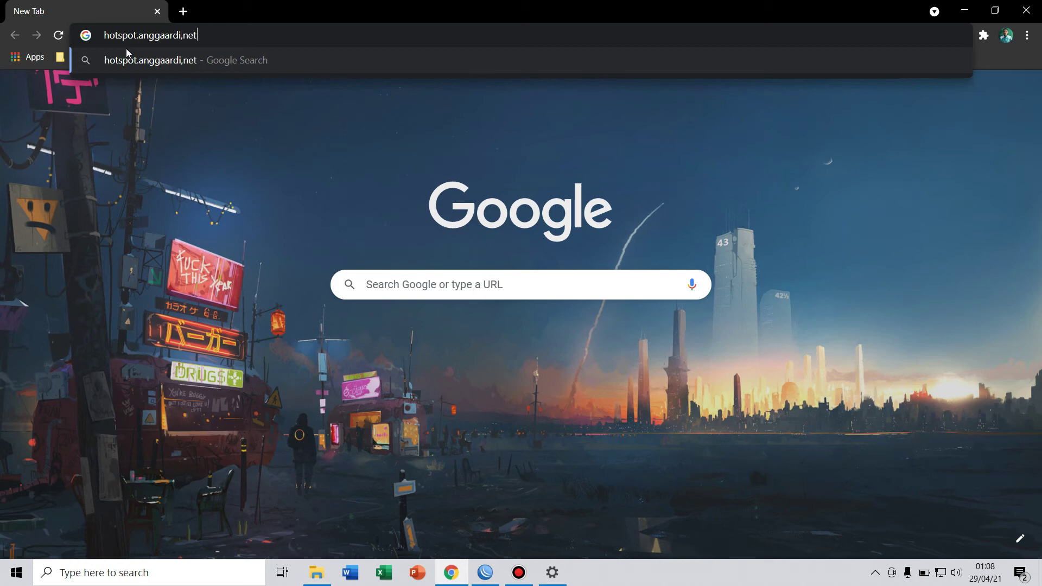
{"action": "key", "text": "BackSpace"}
{"action": "key", "text": "BackSpace"}
{"action": "key", "text": "BackSpace"}
{"action": "key", "text": "BackSpace"}
{"action": "type", "text": ".ent"}
{"action": "key", "text": "BackSpace"}
{"action": "key", "text": "BackSpace"}
{"action": "key", "text": "BackSpace"}
{"action": "type", "text": "ne"}
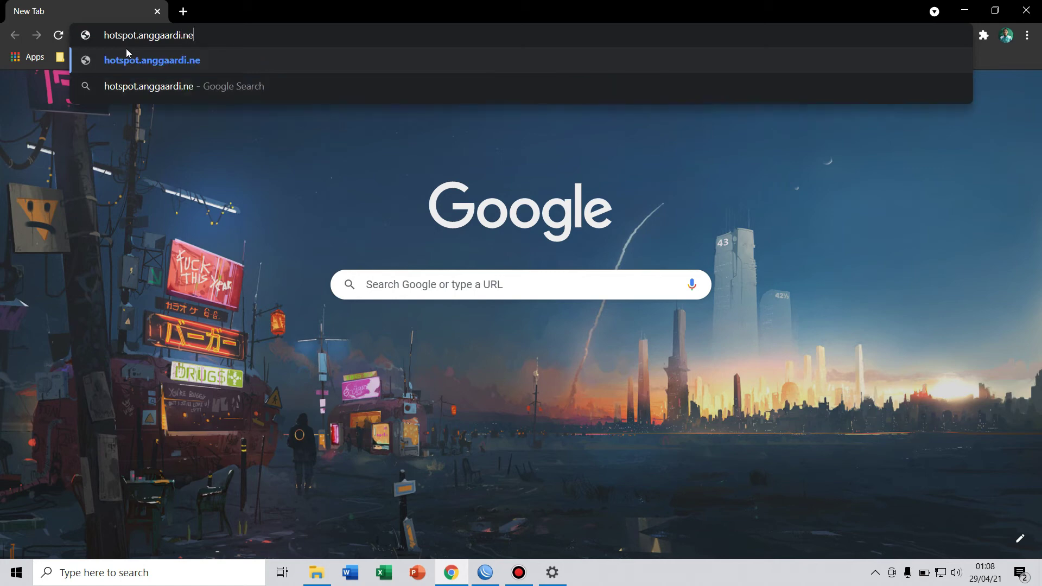
{"action": "type", "text": "t"}
{"action": "key", "text": "Return"}
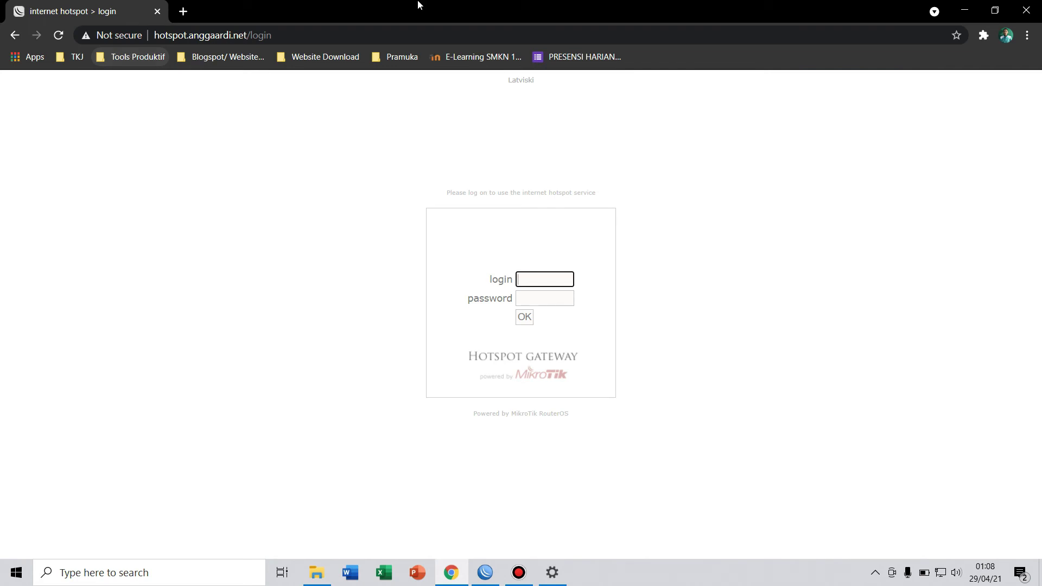
Sign in to the hotspot as admin with the account password, declining Chrome's password save.
{"action": "left_click", "coordinate": [543, 297]}
{"action": "left_click", "coordinate": [541, 280]}
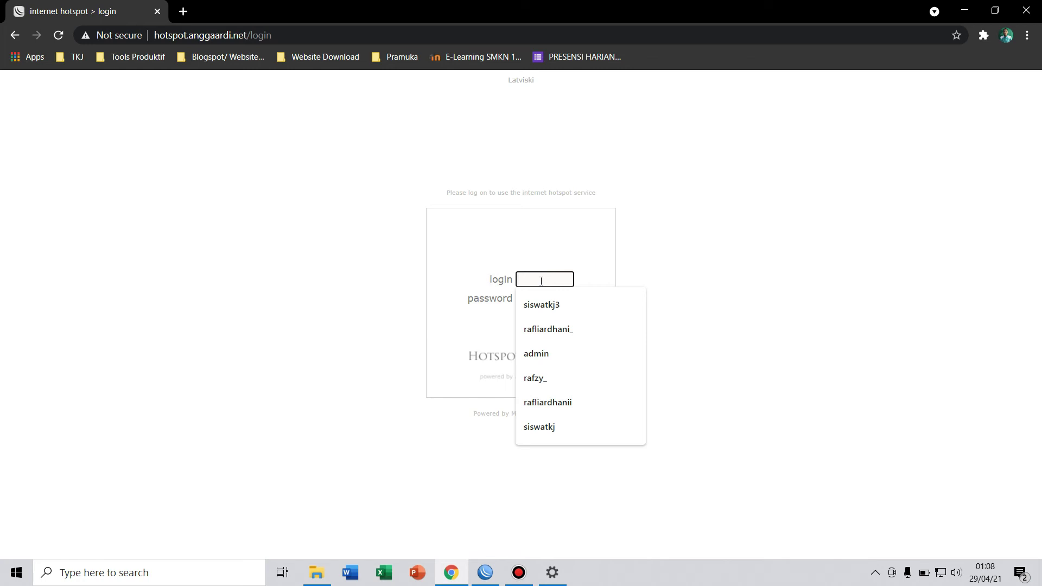
{"action": "type", "text": "admin"}
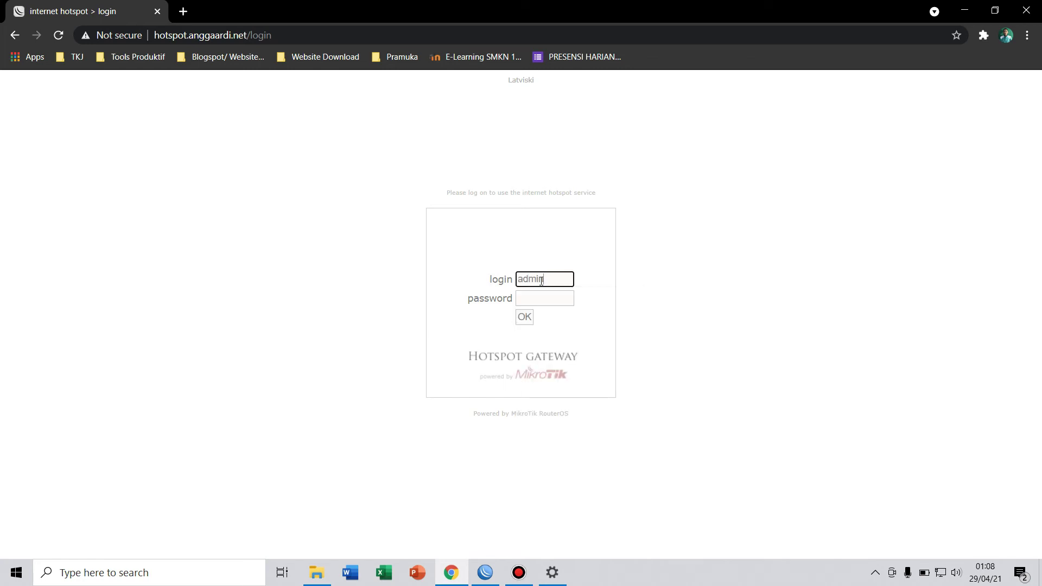
{"action": "left_click", "coordinate": [534, 296]}
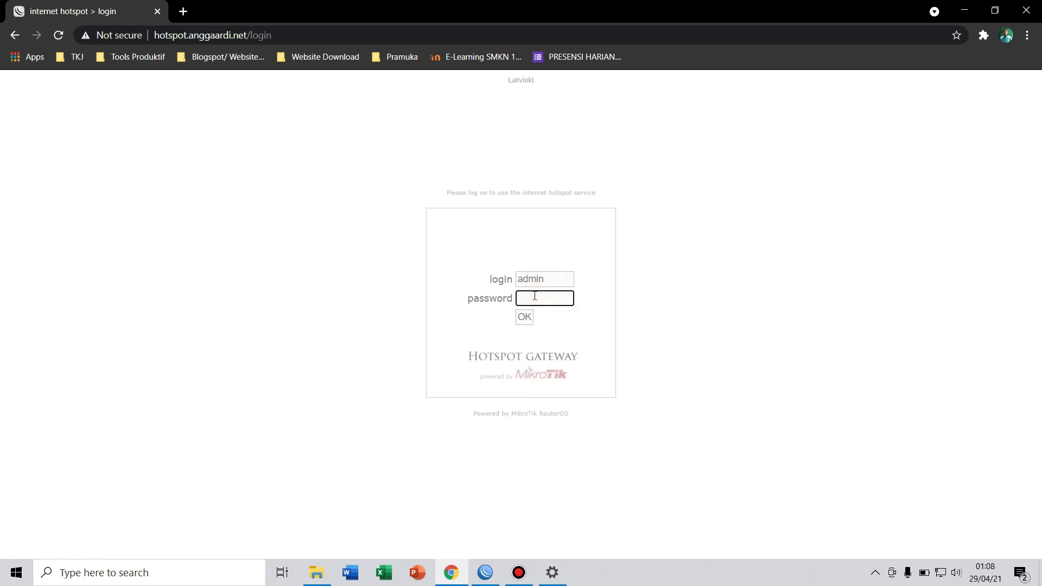
{"action": "type", "text": "12345"}
{"action": "key", "text": "Return"}
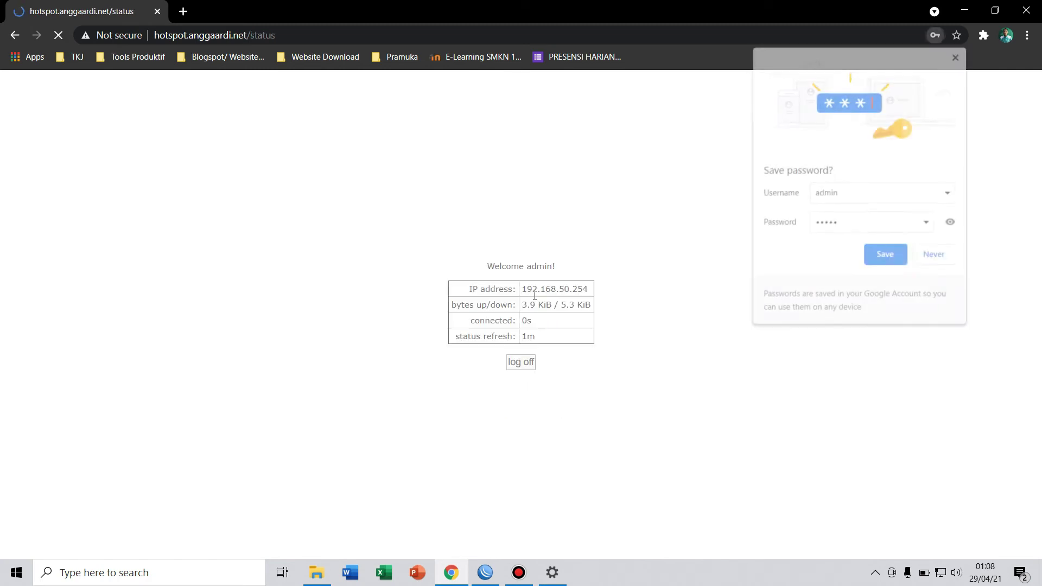
{"action": "left_click", "coordinate": [932, 254]}
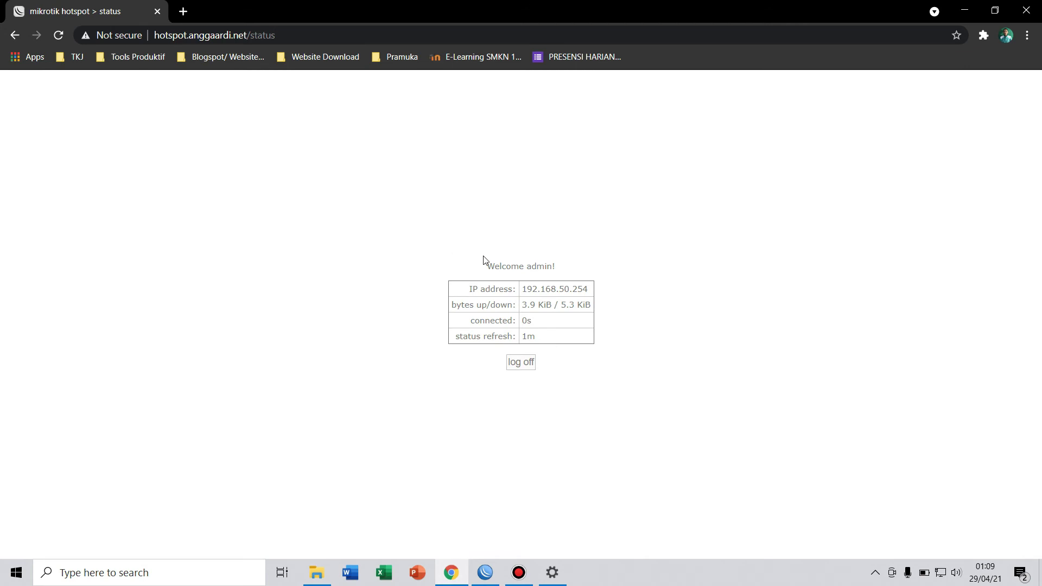
Highlight the client IP 192.168.50.254 and the traffic counters on the status page.
{"action": "left_click_drag", "start_coordinate": [522, 288], "coordinate": [623, 298]}
{"action": "left_click", "coordinate": [524, 306]}
{"action": "left_click_drag", "start_coordinate": [524, 307], "coordinate": [602, 307]}
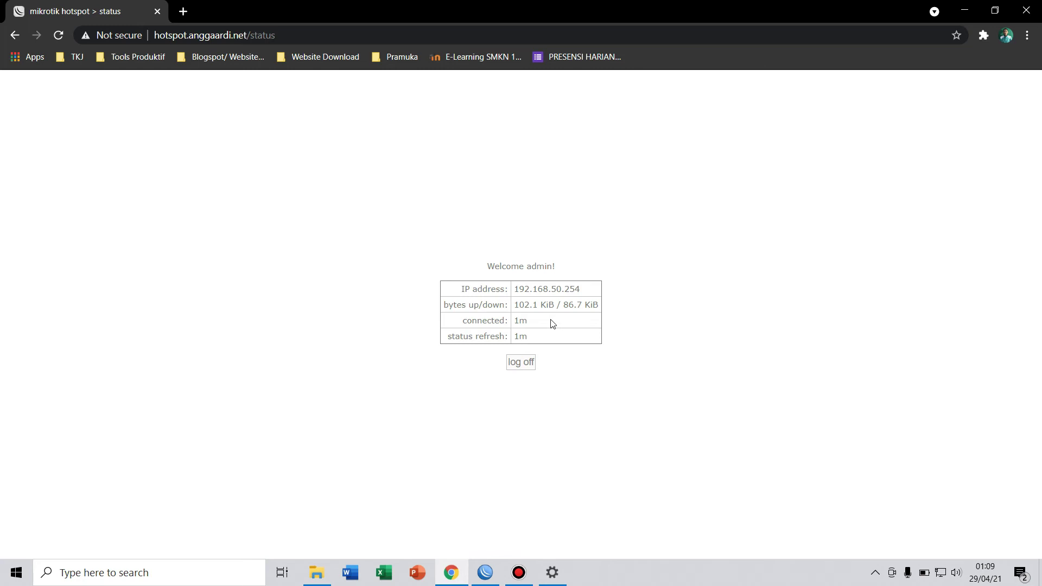
Log off, open hotspot.anggaardi.net in a new tab, and compare both status tabs.
{"action": "left_click", "coordinate": [524, 364]}
{"action": "key", "text": "ctrl+t"}
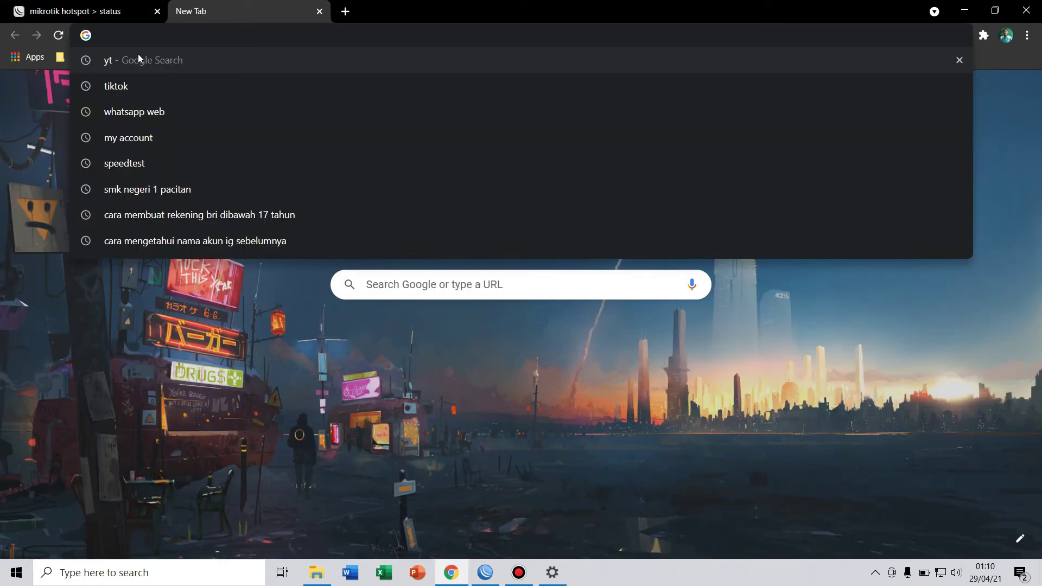
{"action": "type", "text": "hot"}
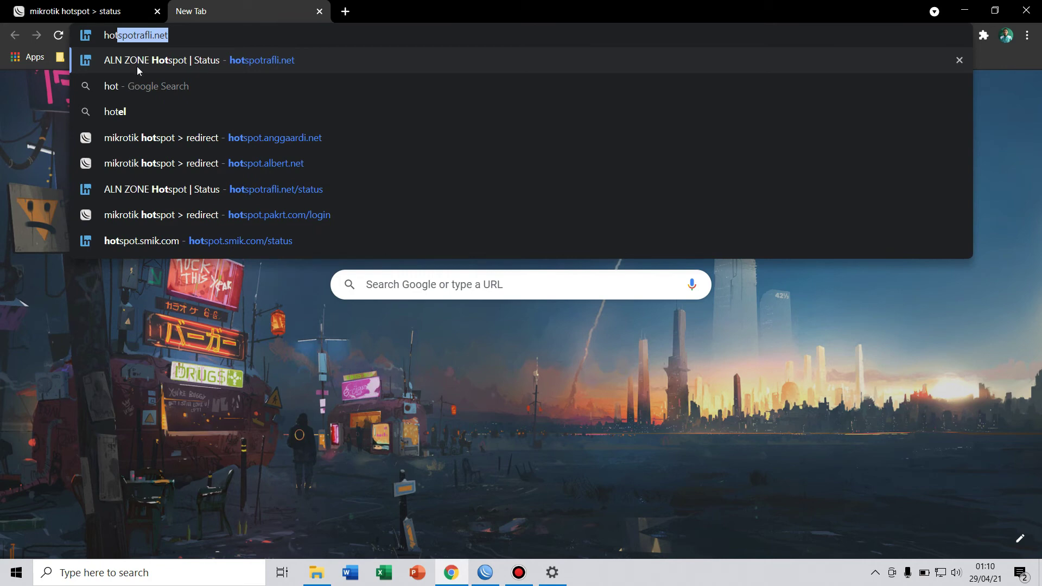
{"action": "type", "text": "spot"}
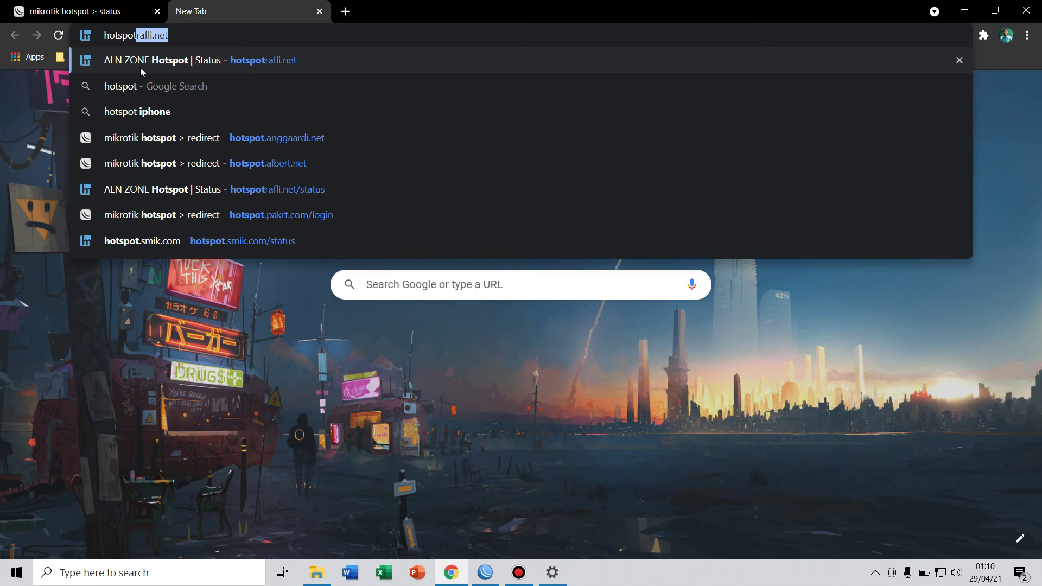
{"action": "type", "text": ".ang"}
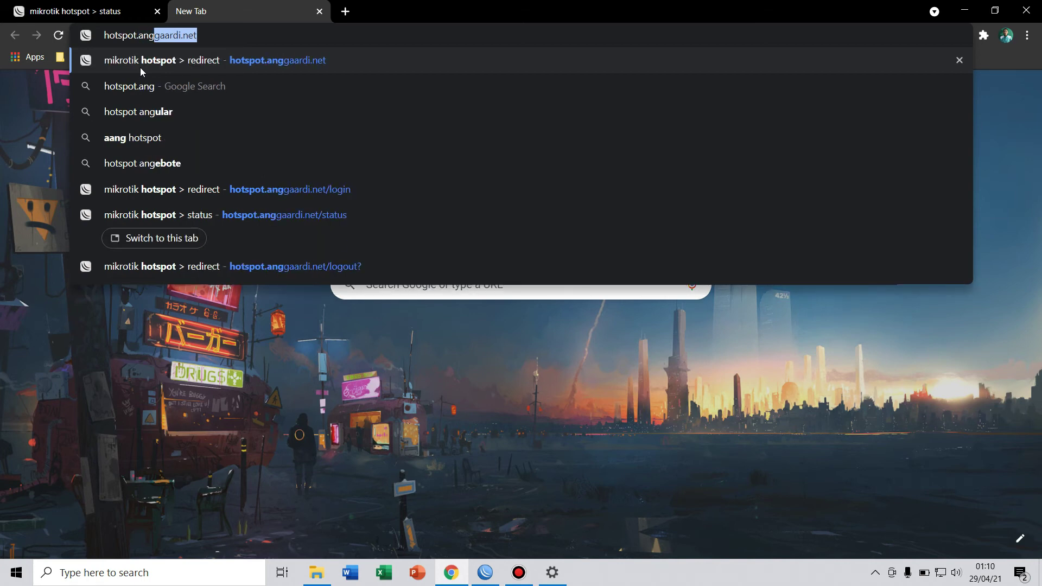
{"action": "key", "text": "Return"}
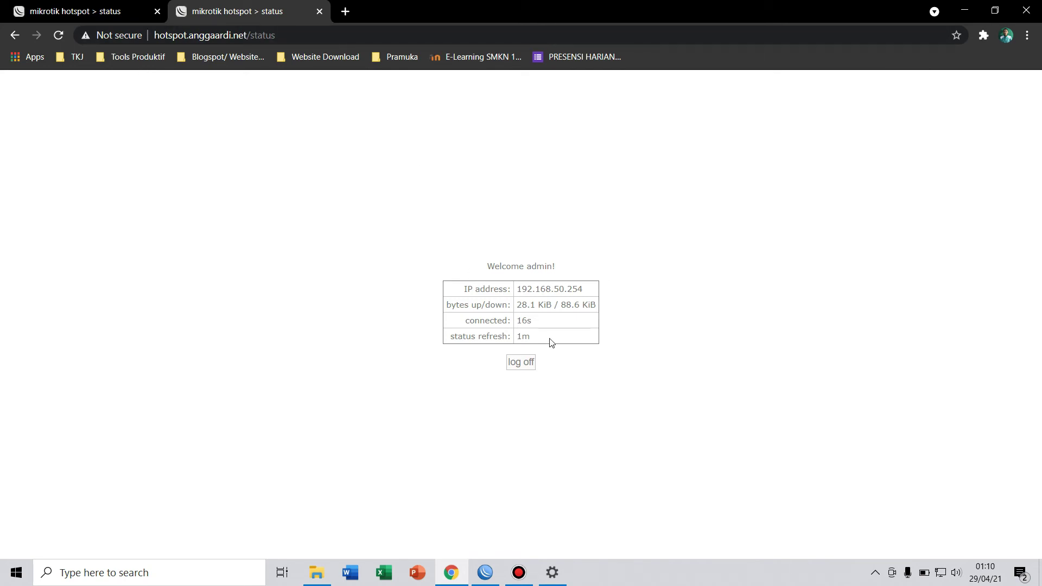
{"action": "left_click", "coordinate": [101, 8]}
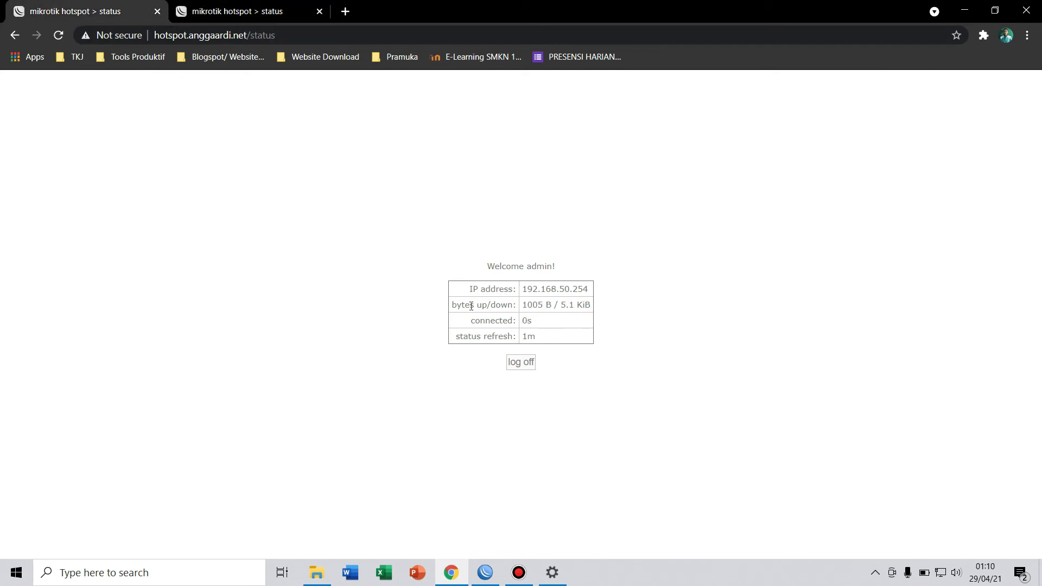
{"action": "left_click", "coordinate": [206, 5]}
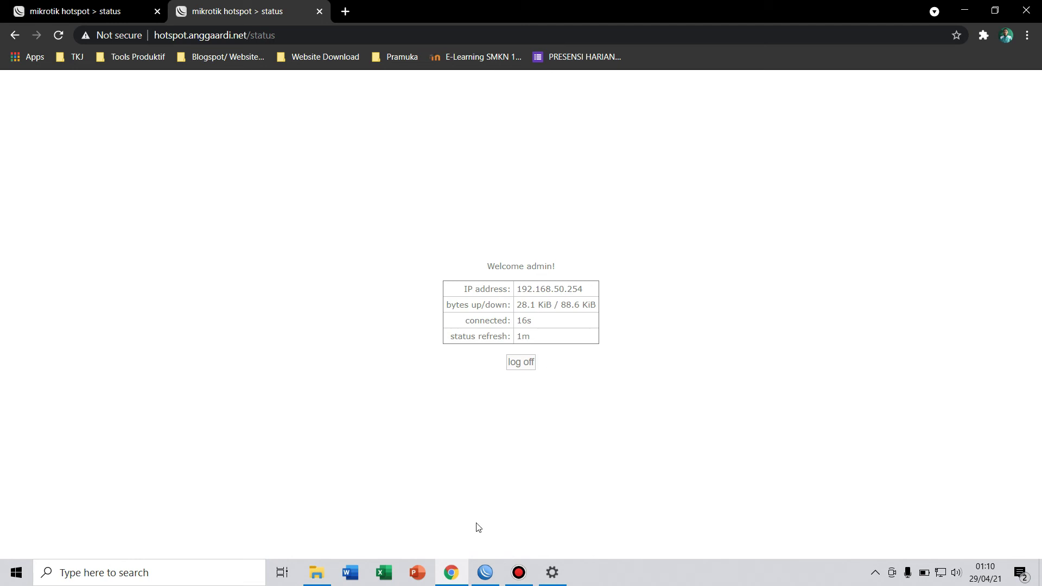
In WinBox, disable Cookie login on server profile hsprof1, leaving only HTTP CHAP, and apply.
{"action": "left_click", "coordinate": [485, 569]}
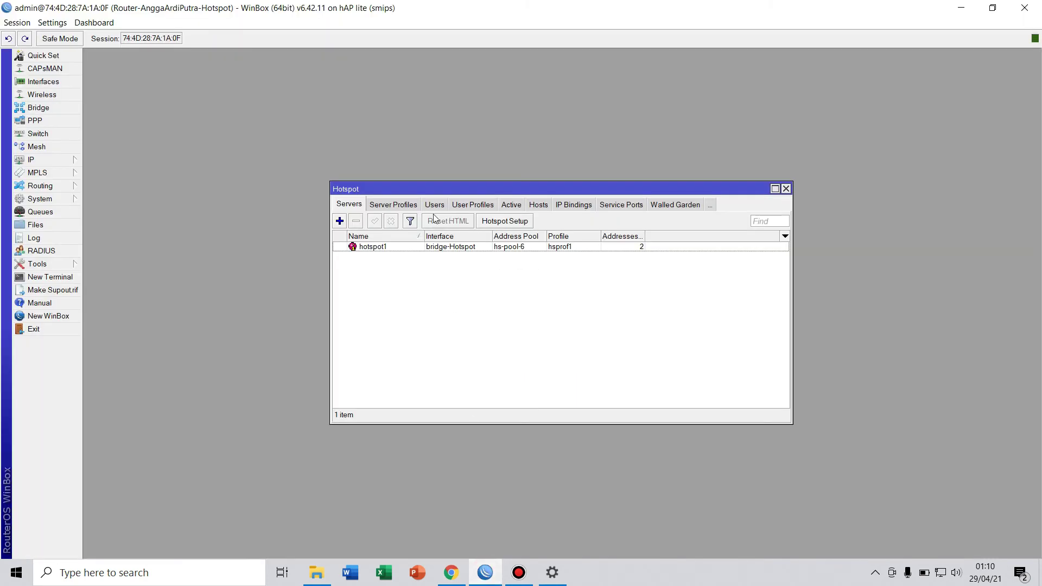
{"action": "left_click", "coordinate": [397, 206]}
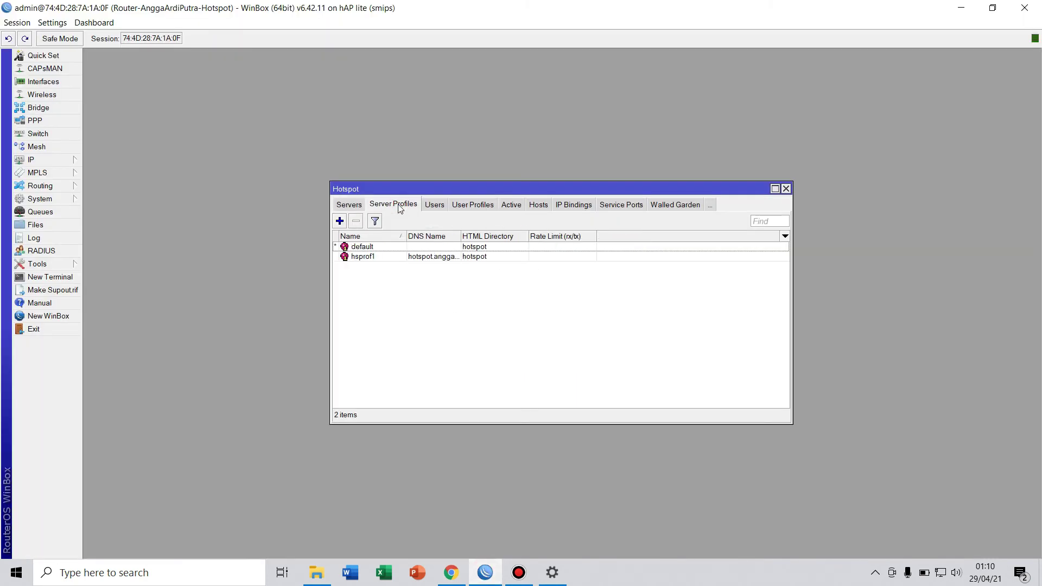
{"action": "left_click", "coordinate": [390, 260]}
{"action": "double_click", "coordinate": [389, 257]}
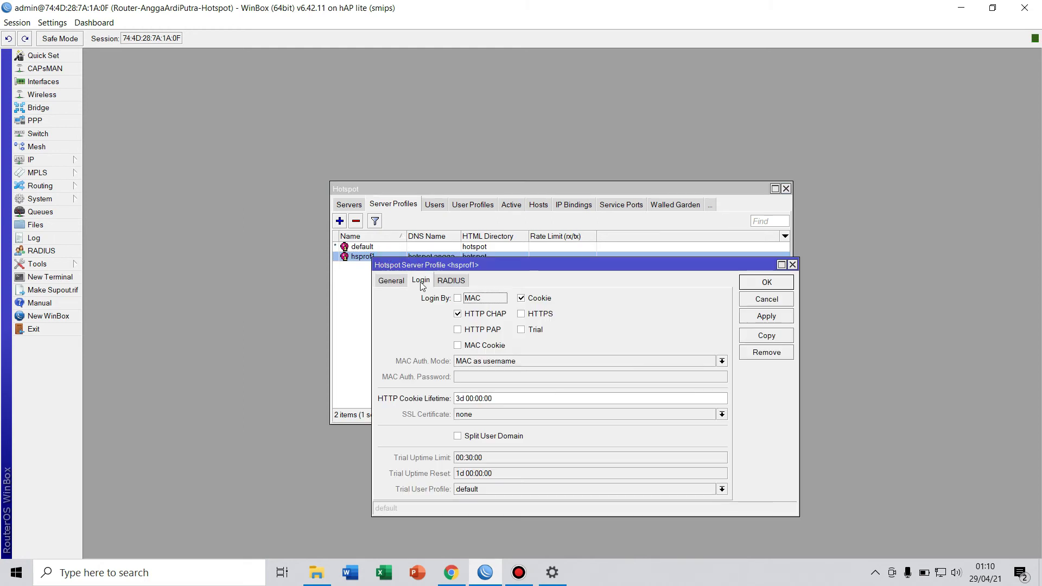
{"action": "left_click", "coordinate": [521, 298]}
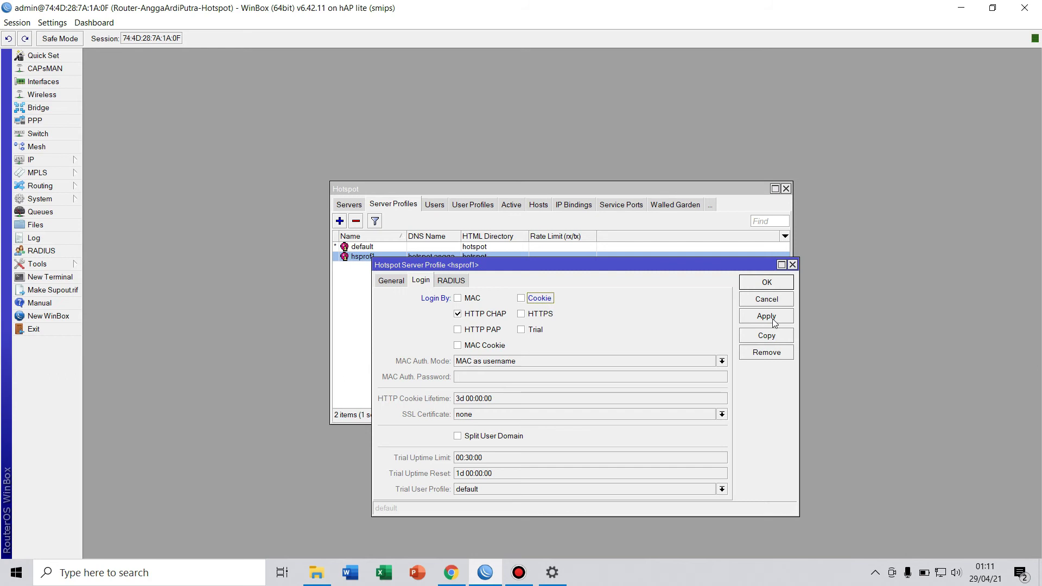
{"action": "left_click", "coordinate": [773, 320]}
{"action": "left_click", "coordinate": [777, 320]}
Save hsprof1 and reopen hotspot.anggaardi.net, confirming it shows the empty login form.
{"action": "left_click", "coordinate": [766, 280]}
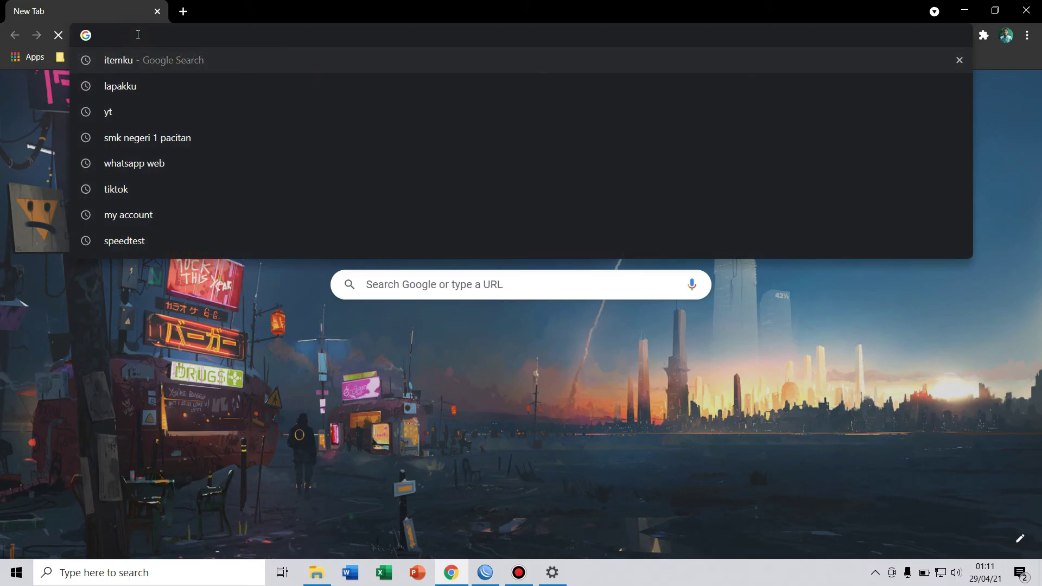
{"action": "type", "text": "hotspot.anggaardi.net"}
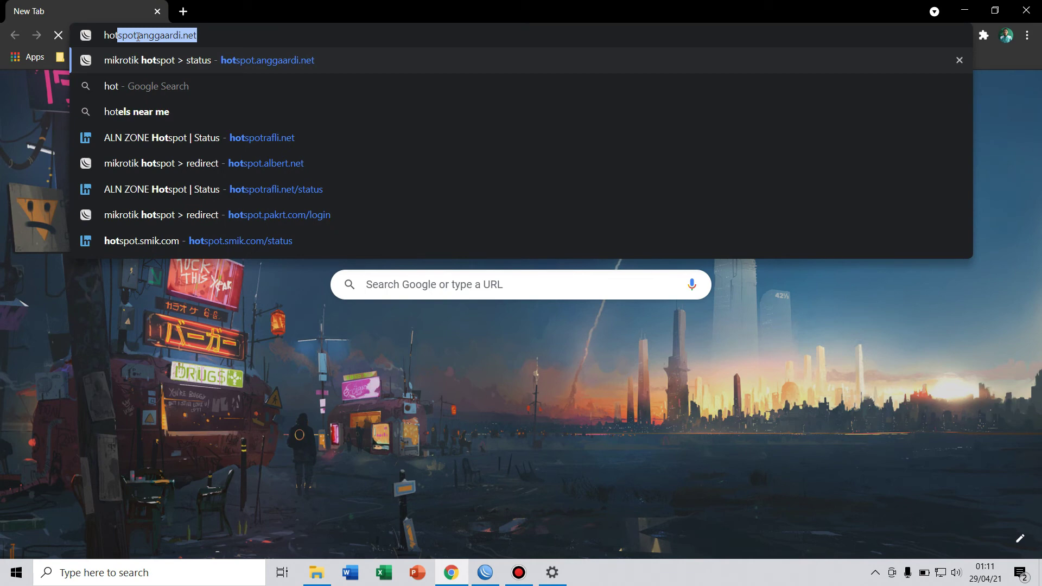
{"action": "left_click", "coordinate": [174, 64]}
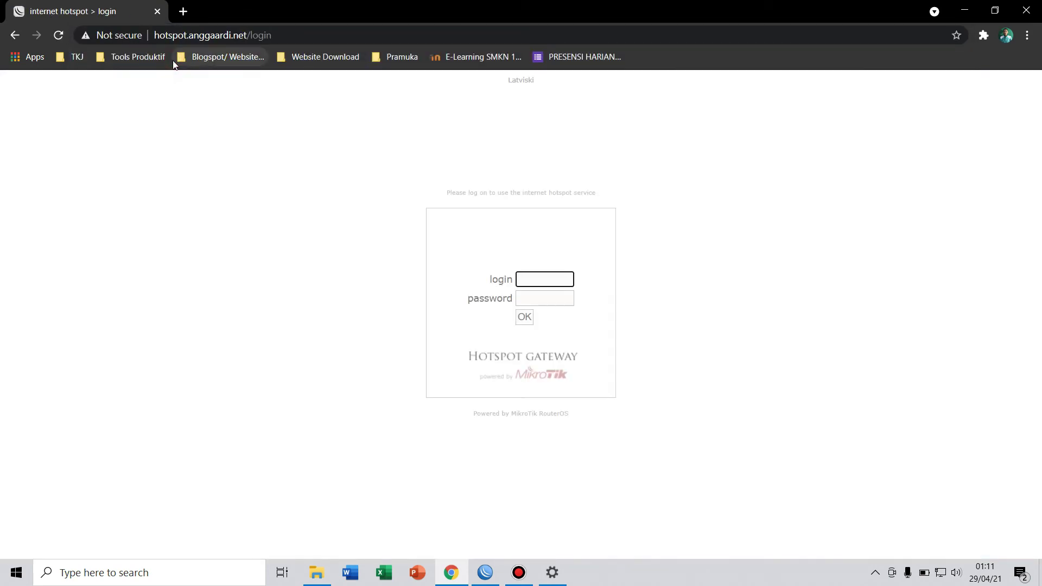
{"action": "left_click", "coordinate": [528, 277]}
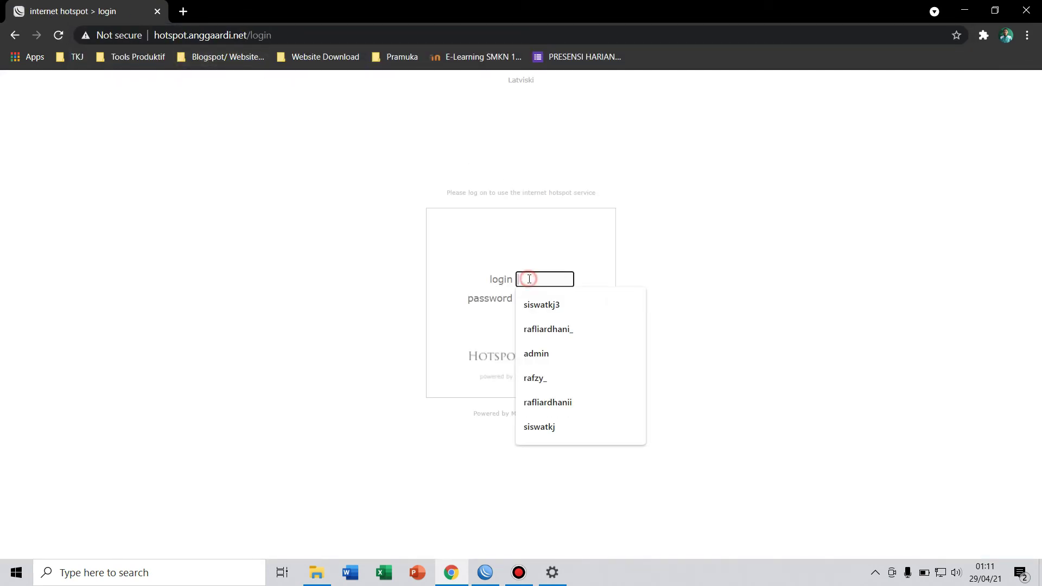
{"action": "left_click", "coordinate": [400, 140]}
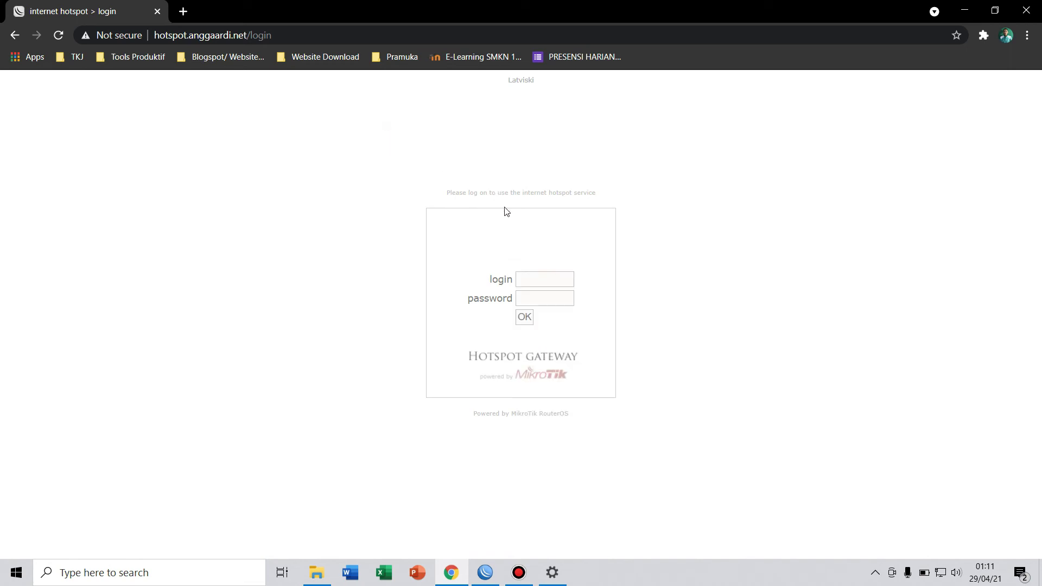
{"action": "left_click", "coordinate": [535, 282]}
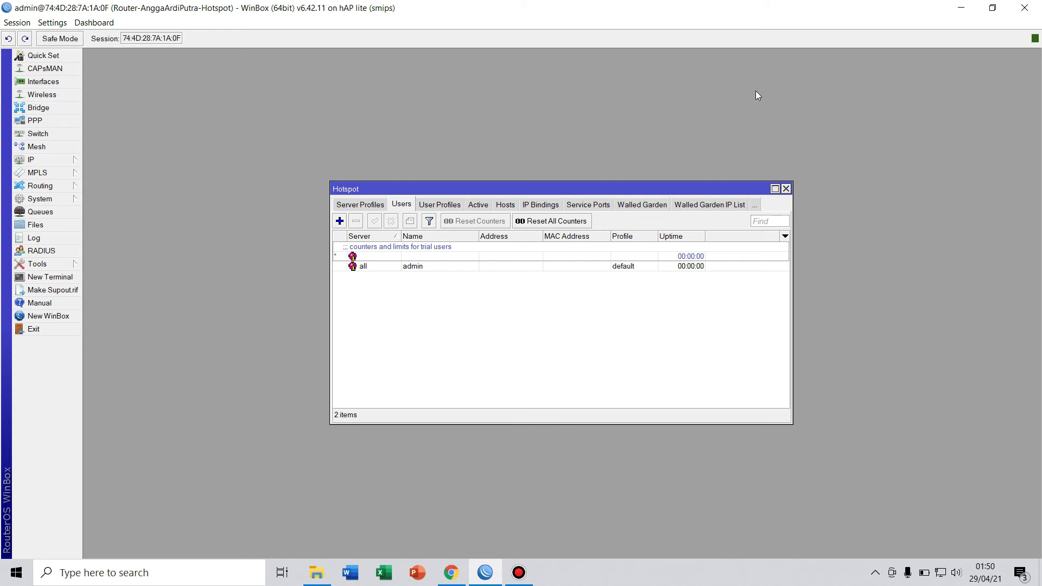
Add a new hotspot user profile from the User Profiles list, prefilled as uprof1.
{"action": "left_click", "coordinate": [451, 206]}
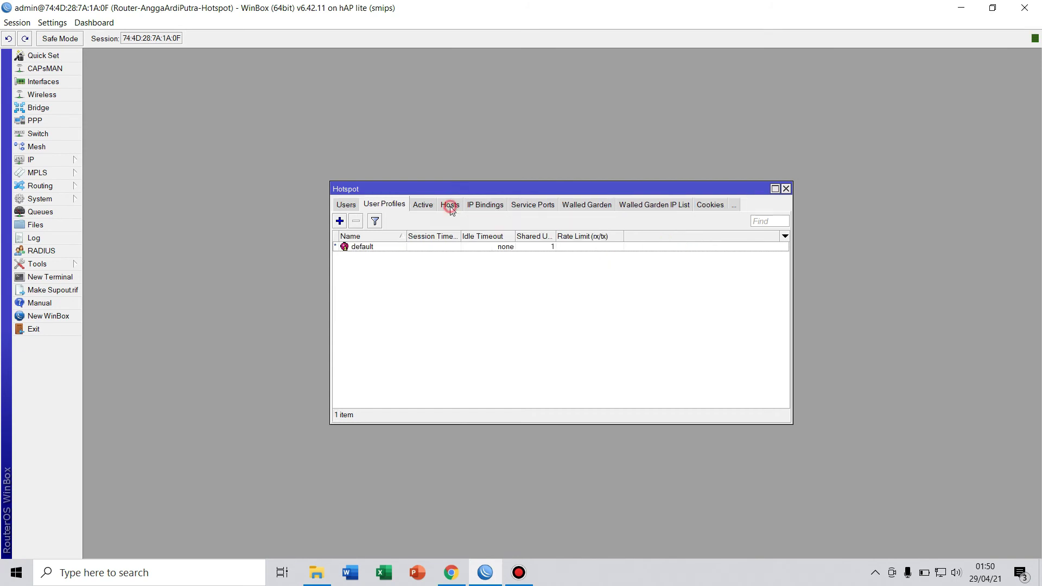
{"action": "left_click", "coordinate": [341, 223]}
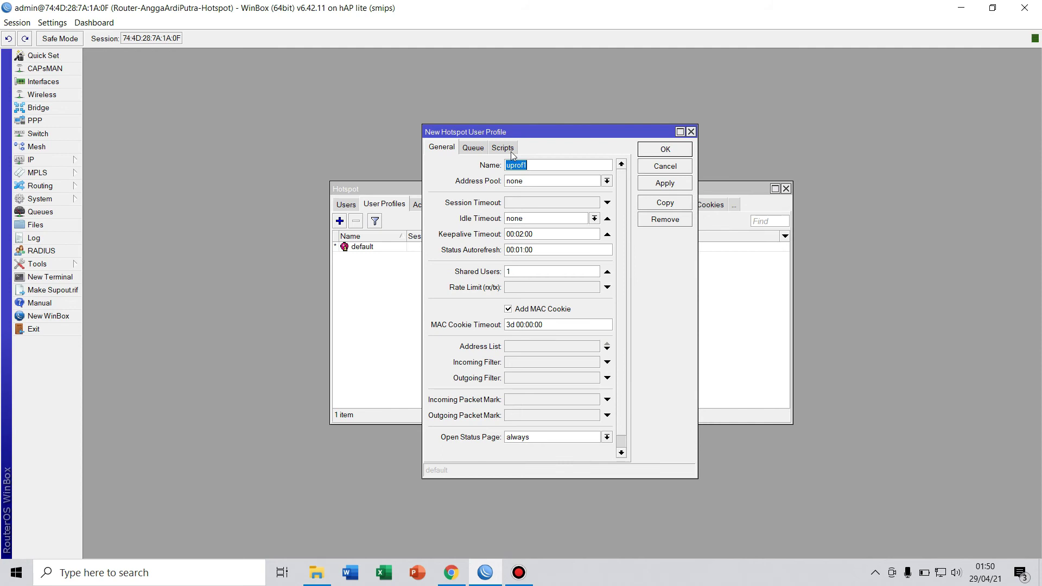
Rename the new user profile from uprof1 to Siswa, set Shared Users to 30, and apply.
{"action": "left_click", "coordinate": [549, 177]}
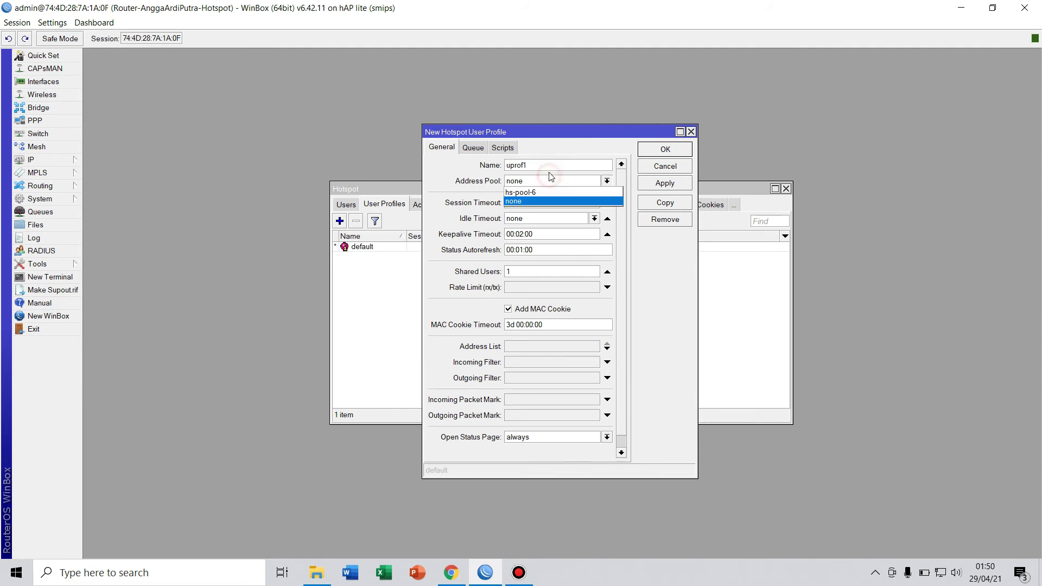
{"action": "left_click", "coordinate": [547, 165]}
{"action": "left_click", "coordinate": [546, 165]}
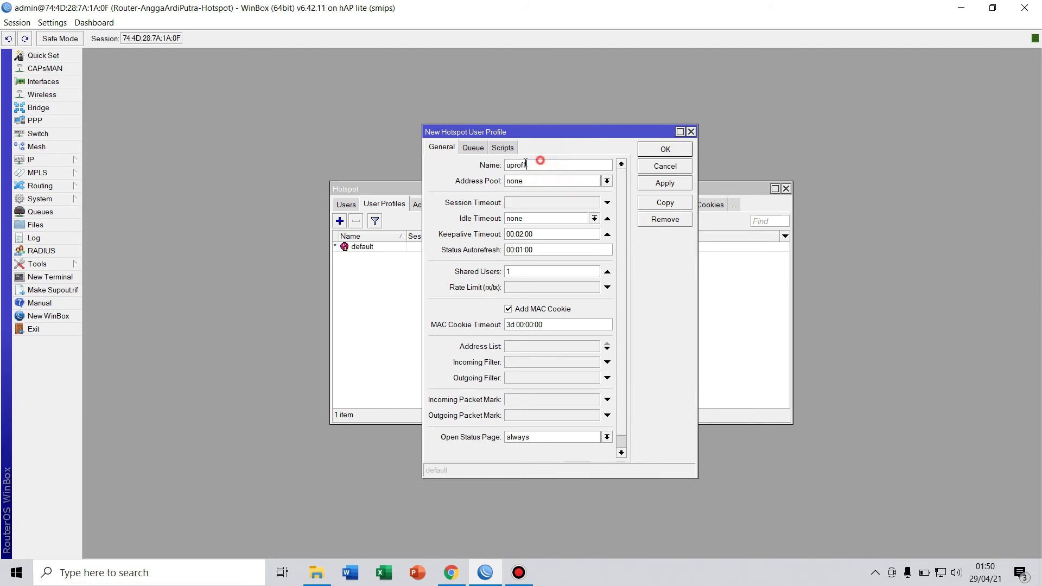
{"action": "double_click", "coordinate": [546, 165]}
{"action": "key", "text": "BackSpace"}
{"action": "type", "text": "Siswa"}
{"action": "left_click", "coordinate": [523, 272]}
{"action": "key", "text": "BackSpace"}
{"action": "type", "text": "30"}
{"action": "left_click", "coordinate": [663, 184]}
Add a second user profile named Guru with 50 shared users, apply, and close it.
{"action": "left_click", "coordinate": [665, 148]}
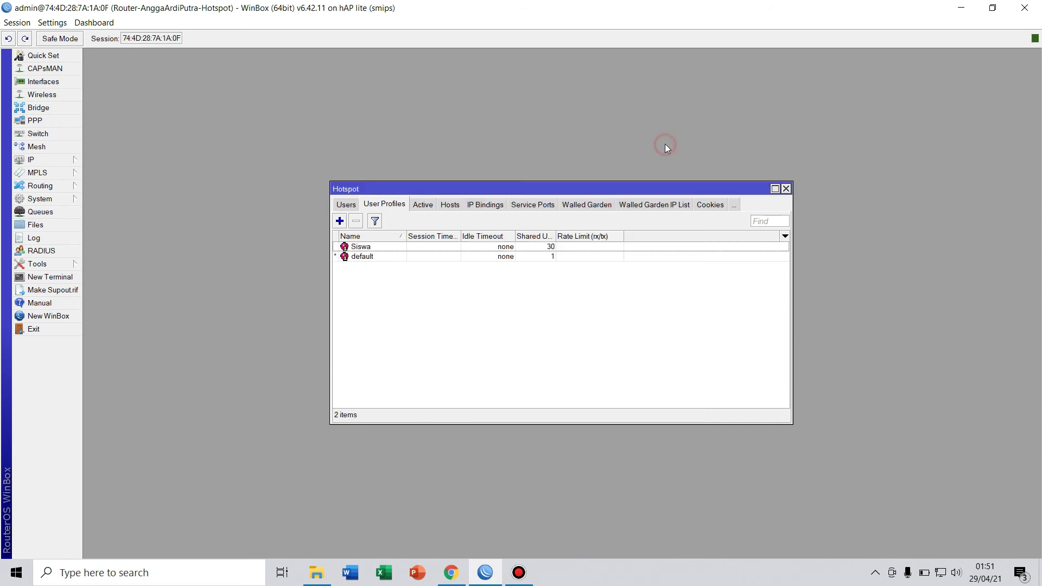
{"action": "left_click", "coordinate": [340, 220]}
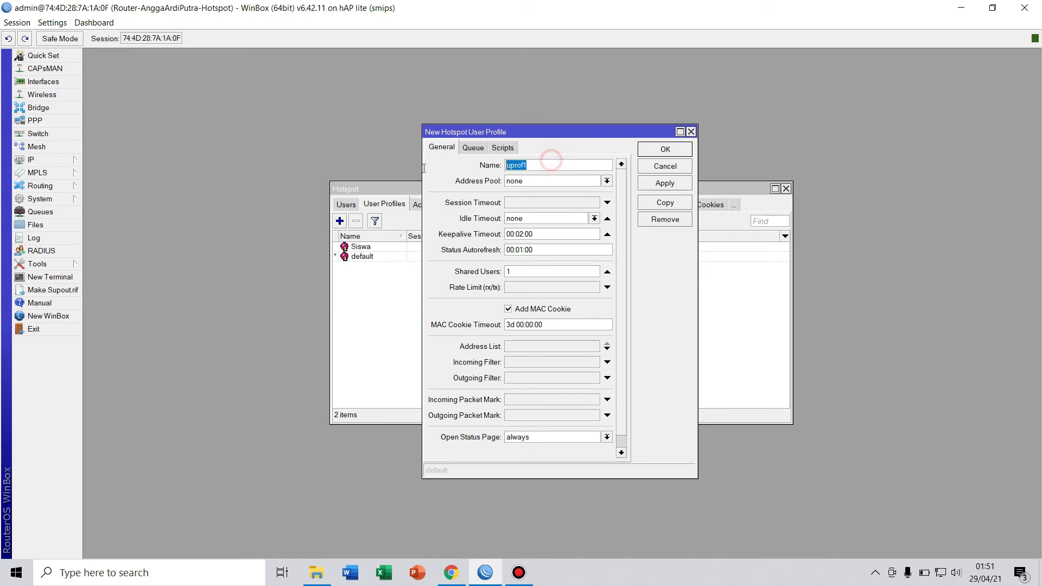
{"action": "key", "text": "BackSpace"}
{"action": "type", "text": "Guru"}
{"action": "left_click", "coordinate": [547, 268]}
{"action": "type", "text": "50"}
{"action": "left_click", "coordinate": [666, 183]}
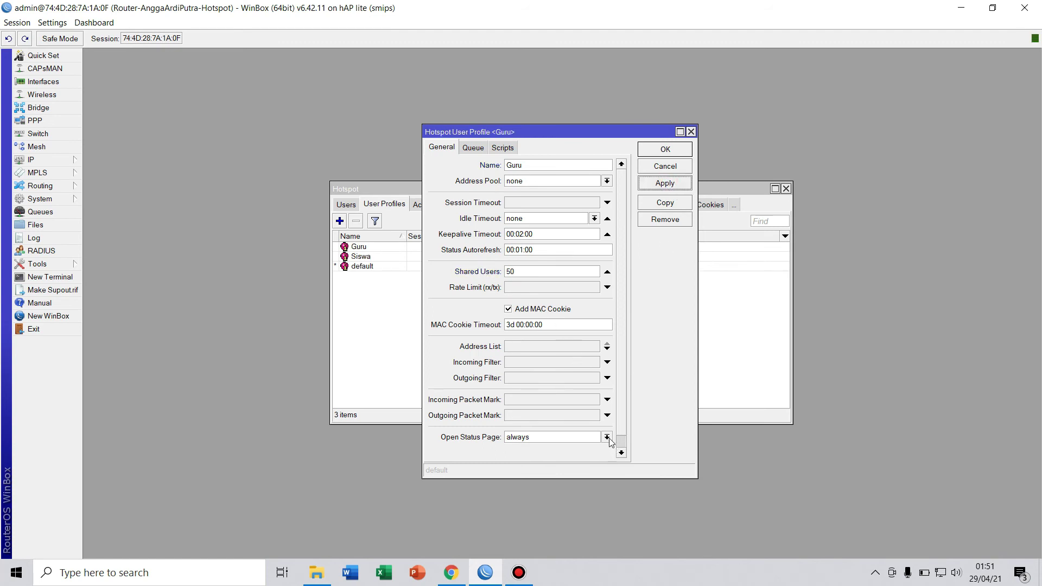
{"action": "left_click", "coordinate": [675, 153]}
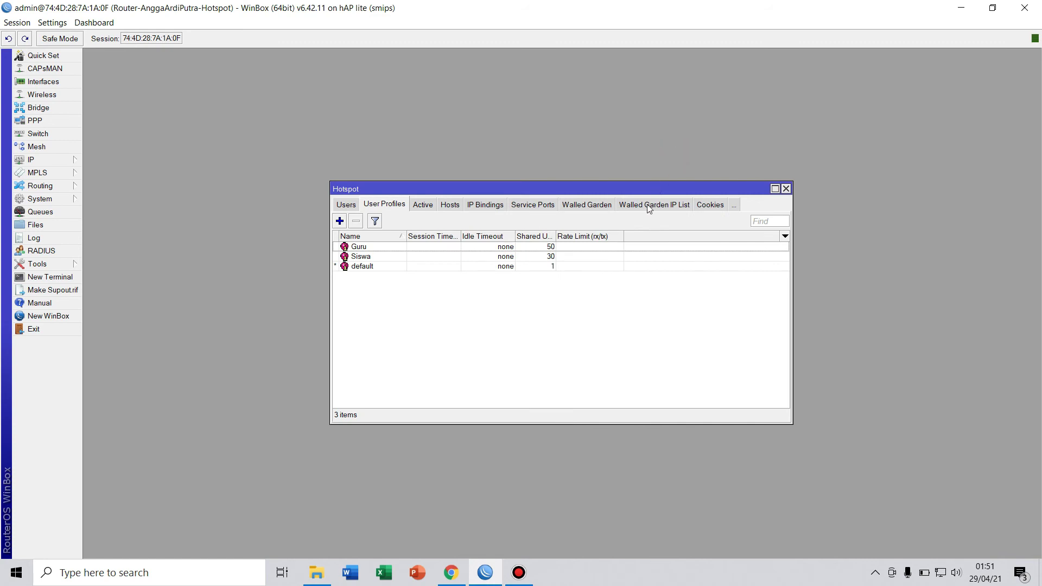
In the hotspot Users list, add a new user and replace user1 with the student username.
{"action": "left_click", "coordinate": [349, 206]}
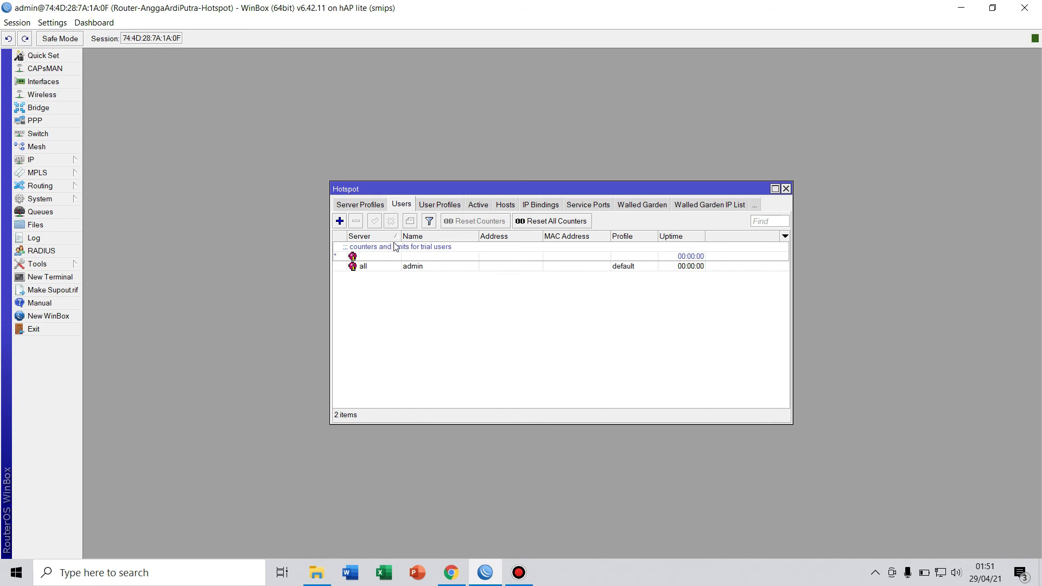
{"action": "left_click", "coordinate": [339, 221]}
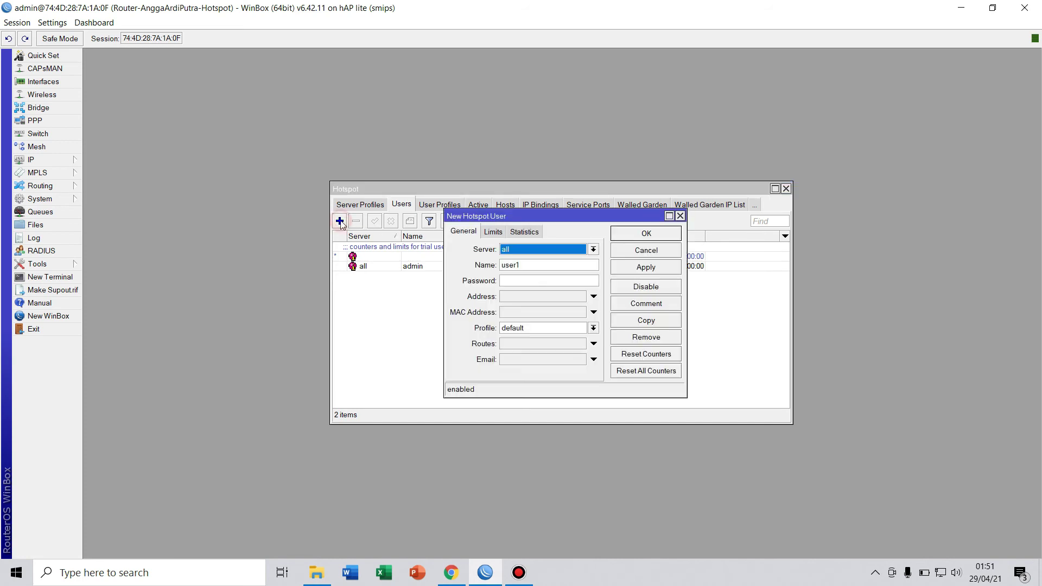
{"action": "double_click", "coordinate": [551, 264]}
{"action": "key", "text": "BackSpace"}
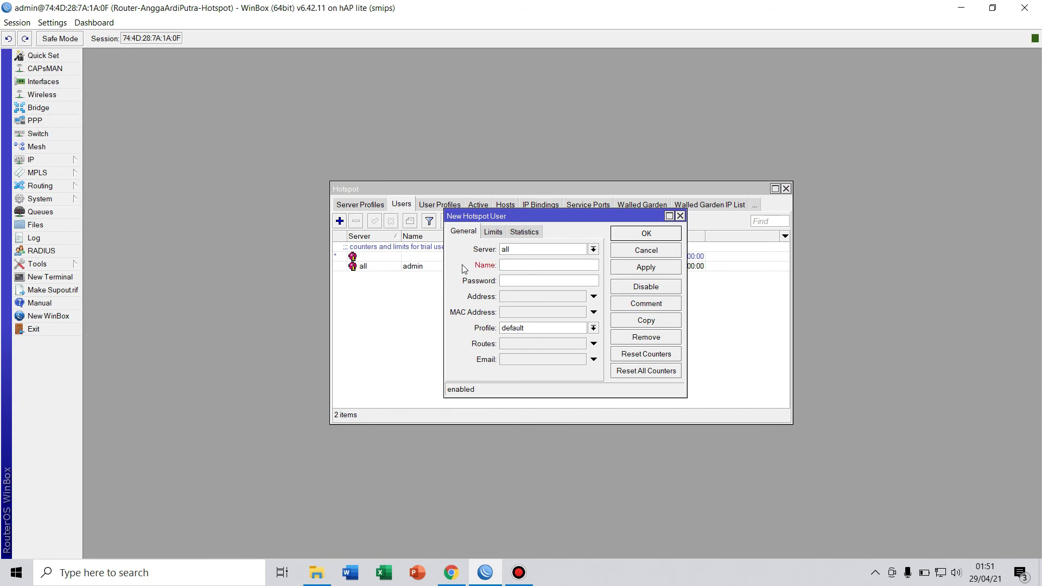
{"action": "key", "text": "Caps_Lock"}
{"action": "type", "text": "S"}
{"action": "key", "text": "Caps_Lock"}
{"action": "type", "text": "iswa"}
{"action": "key", "text": "Caps_Lock"}
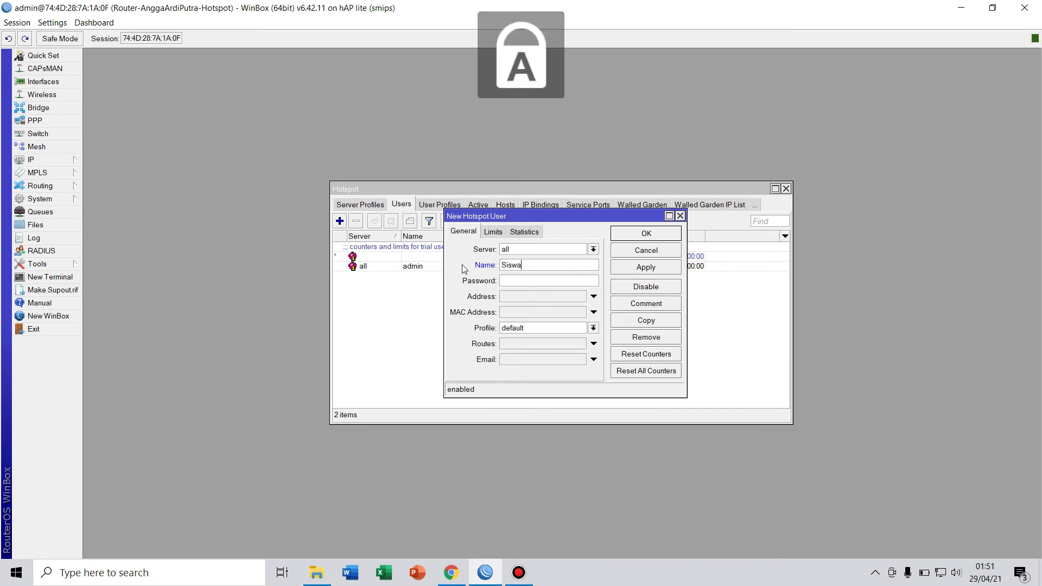
{"action": "type", "text": "SMKN"}
{"action": "key", "text": "Caps_Lock"}
{"action": "type", "text": "1"}
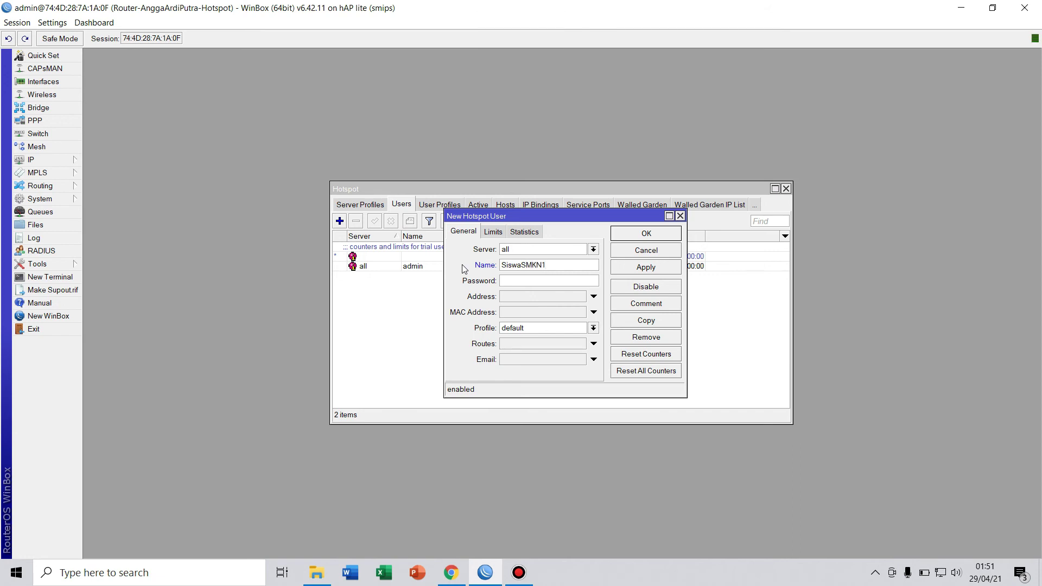
{"action": "type", "text": "PCT"}
{"action": "key", "text": "Caps_Lock"}
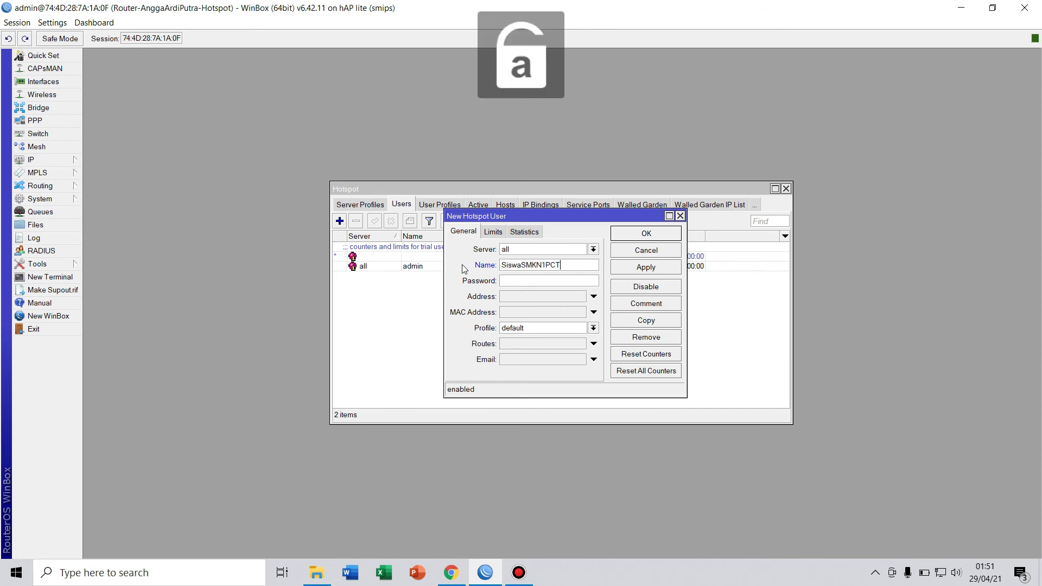
Give the student user a password and the Siswa profile, then save it.
{"action": "left_click", "coordinate": [510, 279]}
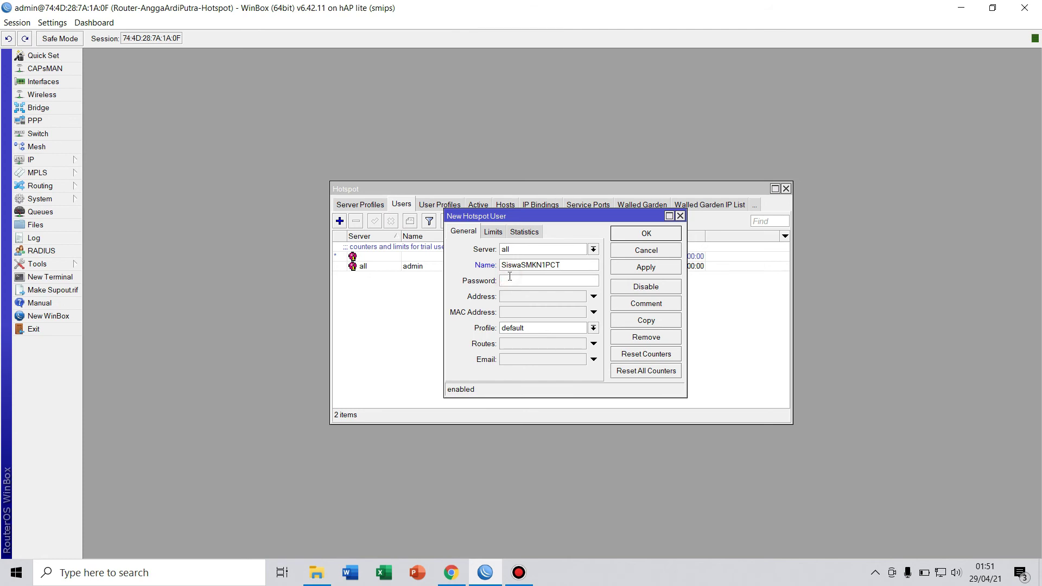
{"action": "type", "text": "12345678"}
{"action": "left_click", "coordinate": [593, 328]}
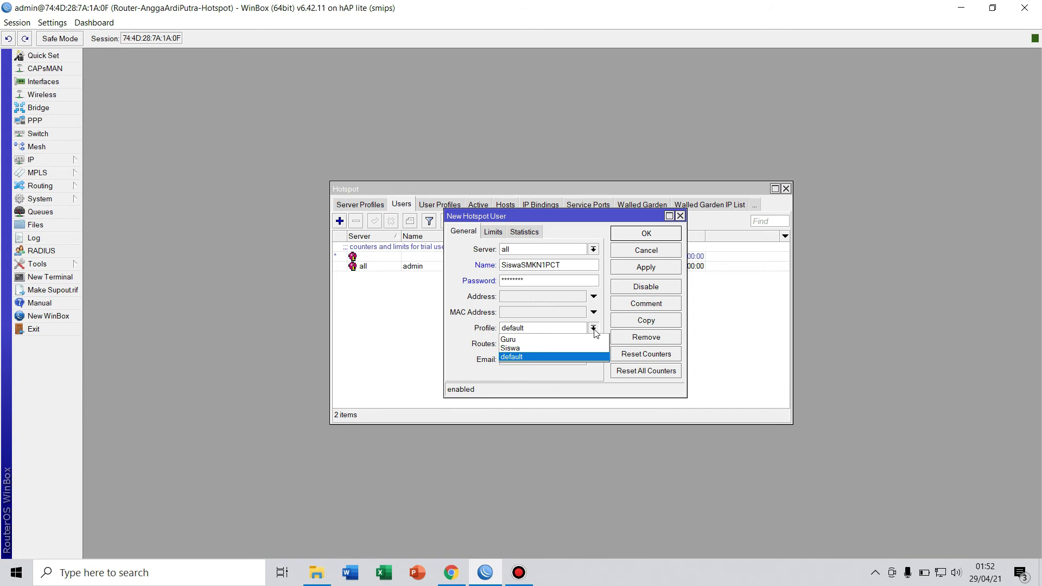
{"action": "left_click", "coordinate": [566, 348]}
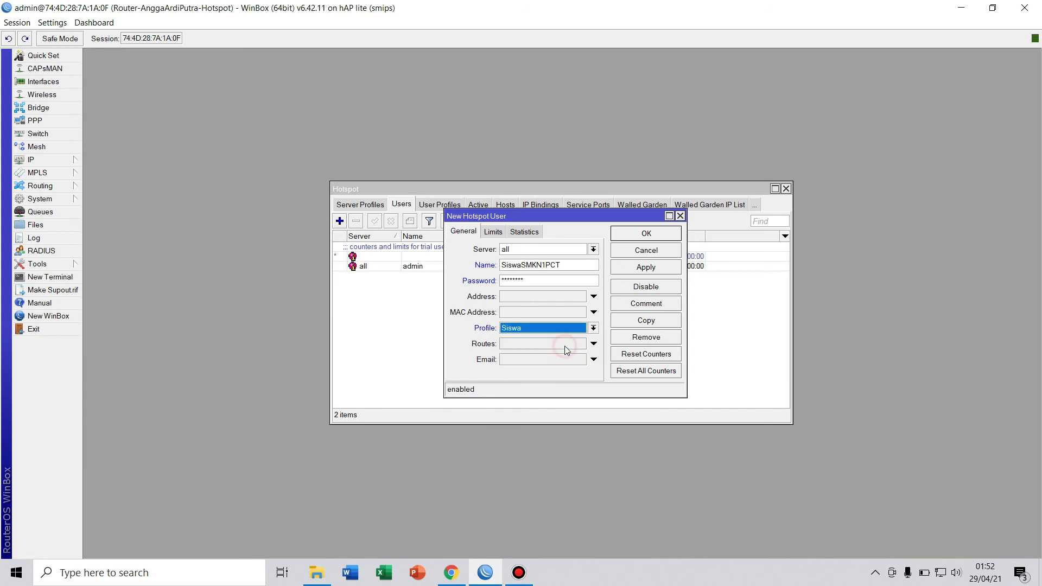
{"action": "left_click", "coordinate": [639, 268]}
{"action": "left_click", "coordinate": [639, 235]}
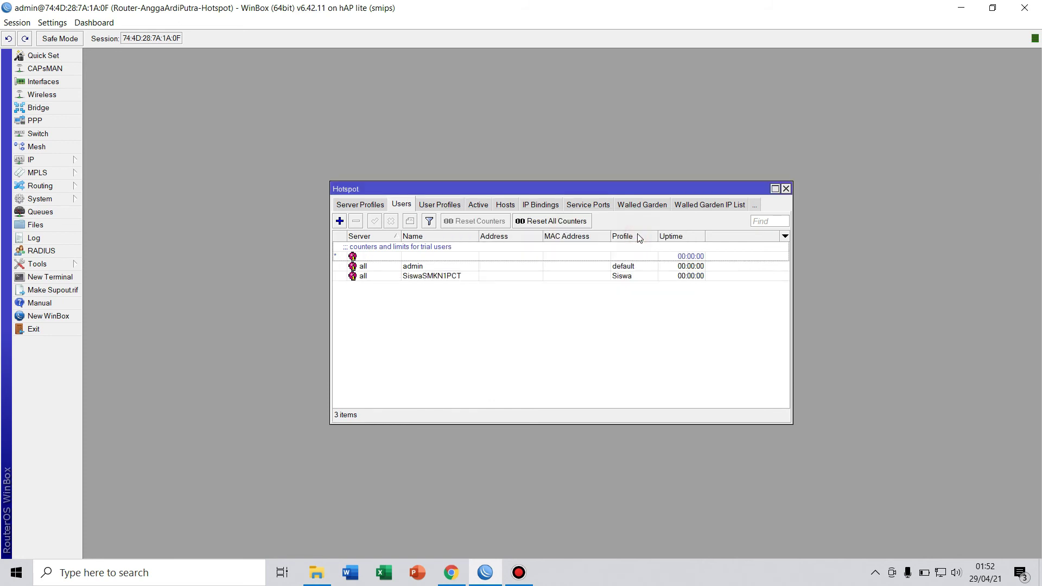
Add another hotspot user and enter the teacher account's username, starting with Guru.
{"action": "left_click", "coordinate": [339, 221]}
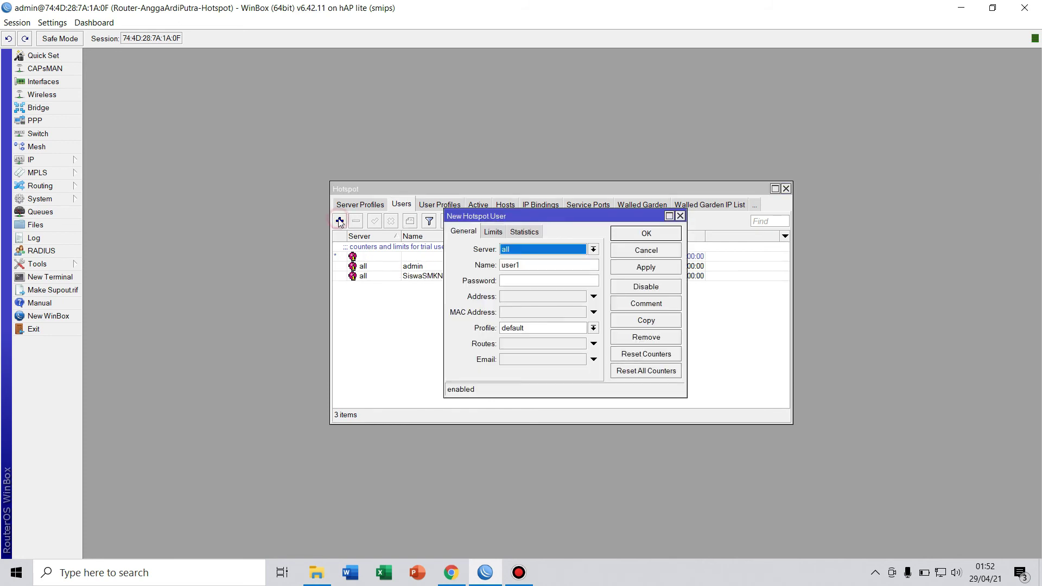
{"action": "left_click", "coordinate": [533, 265]}
{"action": "double_click", "coordinate": [516, 266]}
{"action": "key", "text": "BackSpace"}
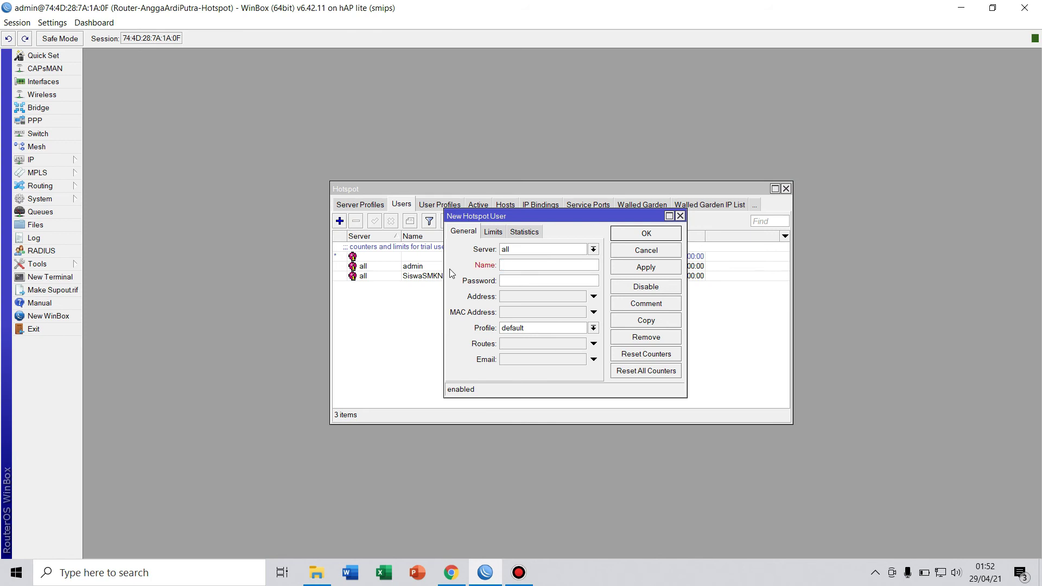
{"action": "type", "text": "Guru"}
{"action": "key", "text": "Caps_Lock"}
{"action": "key", "text": "Caps_Lock"}
{"action": "type", "text": "mkn"}
{"action": "key", "text": "BackSpace"}
{"action": "key", "text": "BackSpace"}
{"action": "key", "text": "BackSpace"}
{"action": "key", "text": "Caps_Lock"}
{"action": "type", "text": "S"}
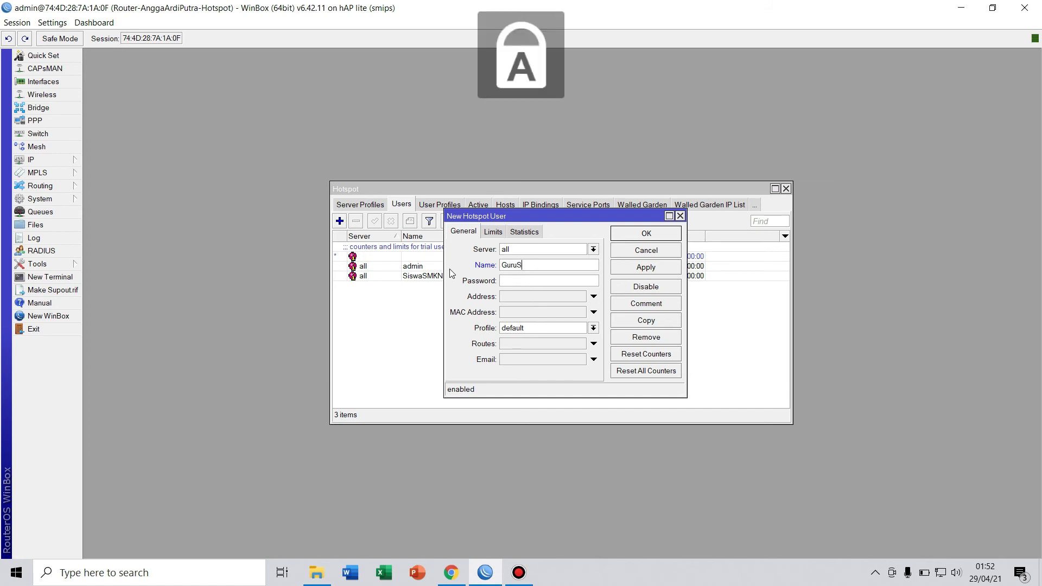
{"action": "type", "text": "MKN1PCT"}
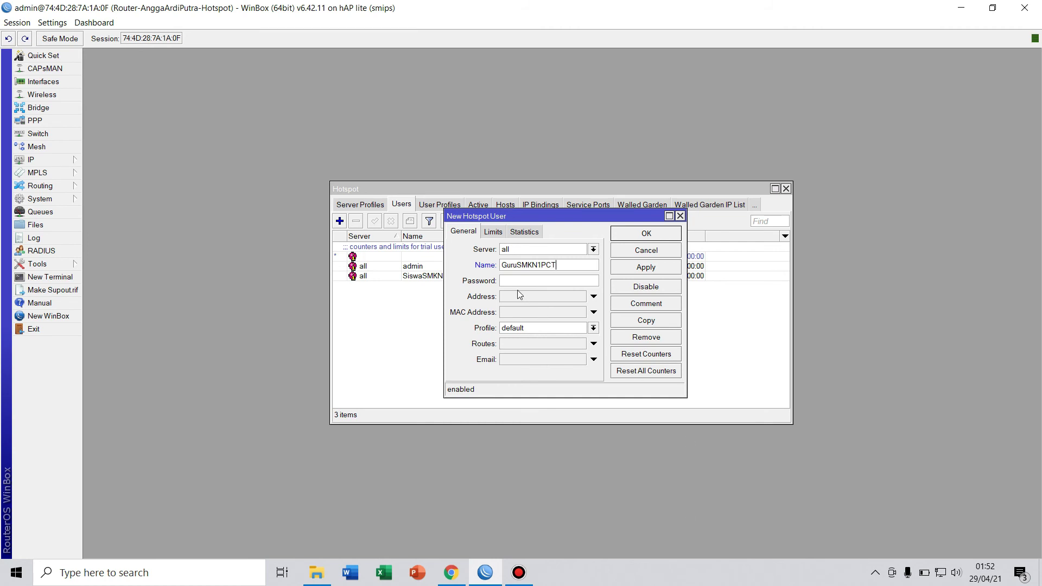
{"action": "key", "text": "Caps_Lock"}
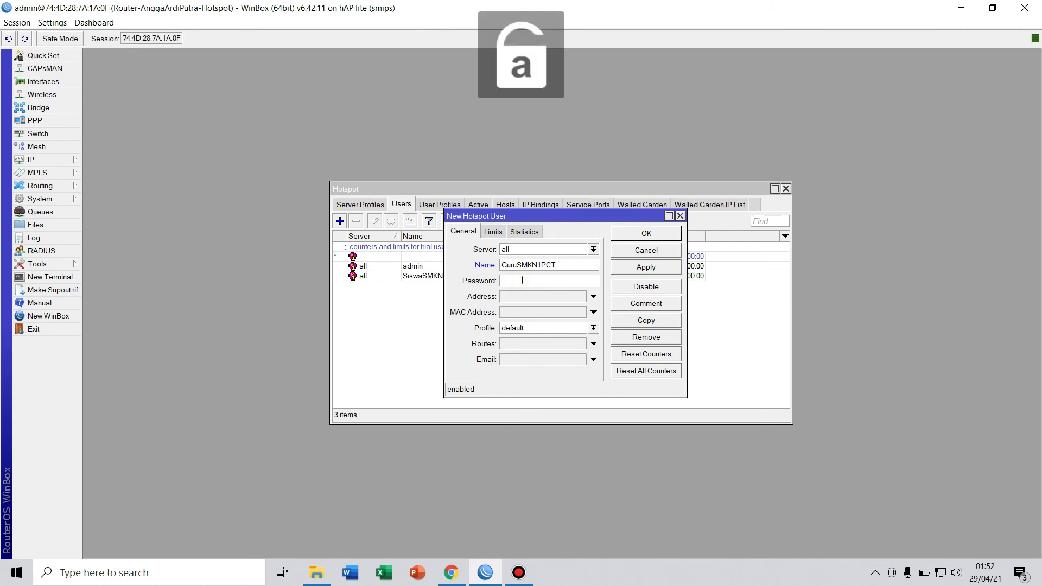
{"action": "type", "text": "g"}
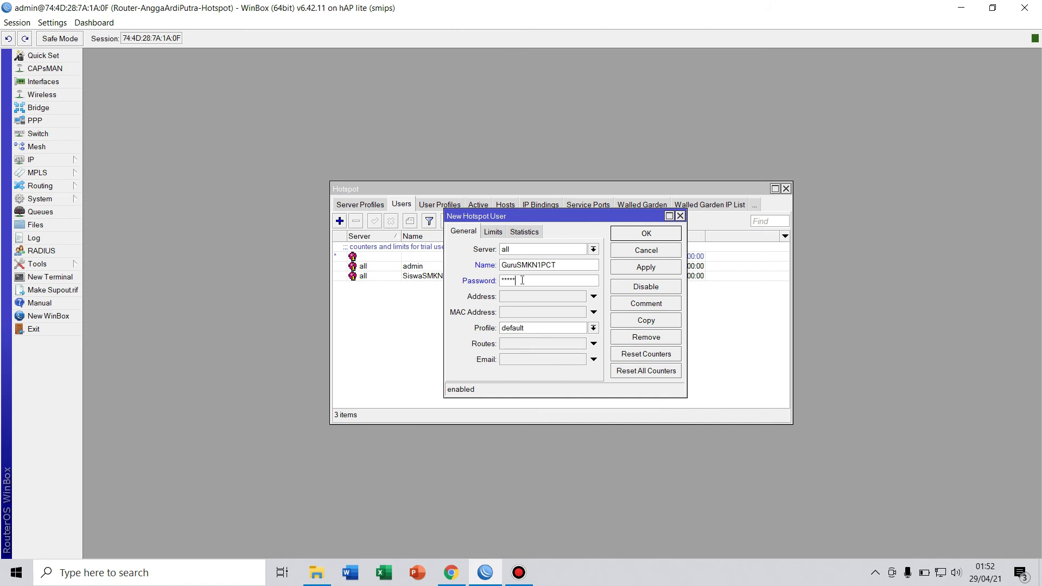
{"action": "type", "text": "7"}
Assign the Guru profile, save the teacher user, and close the Hotspot window.
{"action": "left_click", "coordinate": [593, 328]}
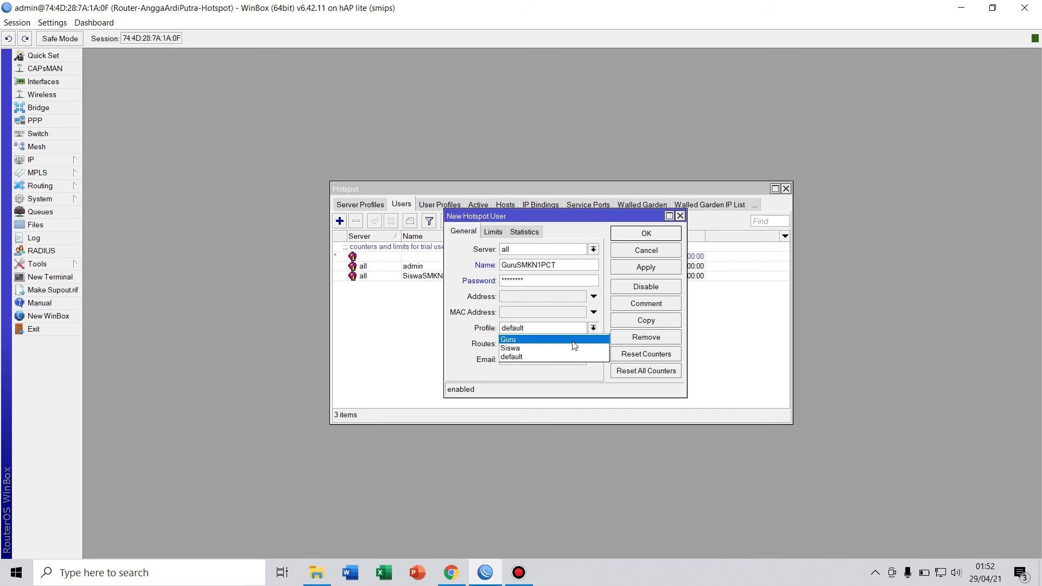
{"action": "left_click", "coordinate": [574, 340]}
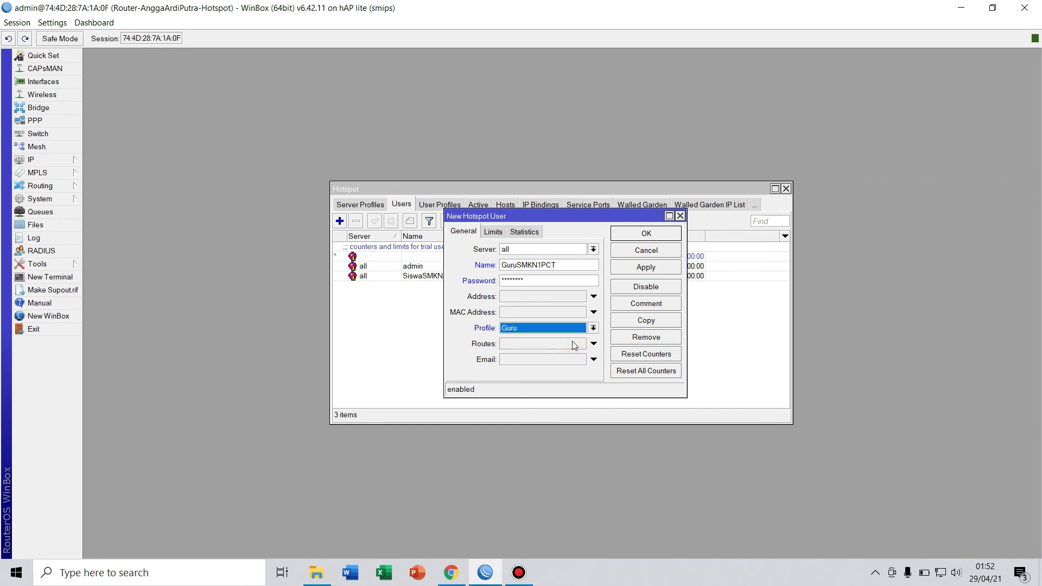
{"action": "left_click", "coordinate": [654, 267]}
{"action": "left_click", "coordinate": [646, 232]}
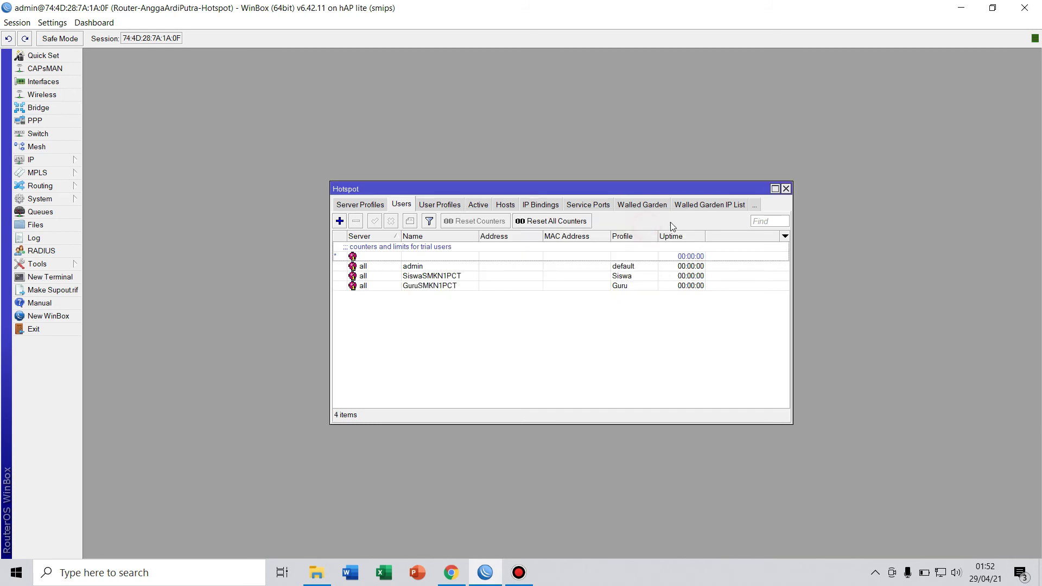
{"action": "left_click", "coordinate": [786, 189]}
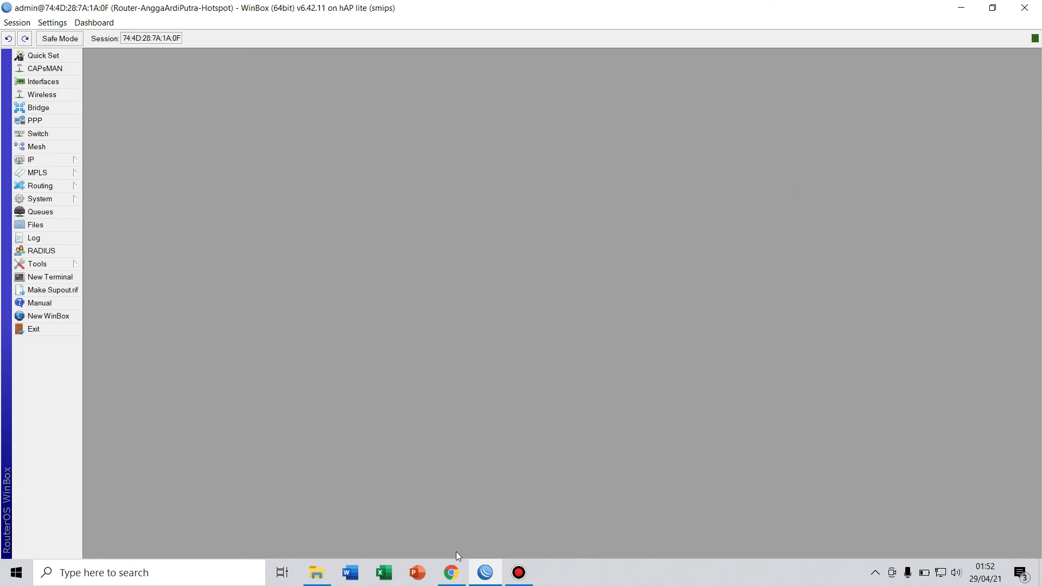
{"action": "mouse_move", "coordinate": [453, 574]}
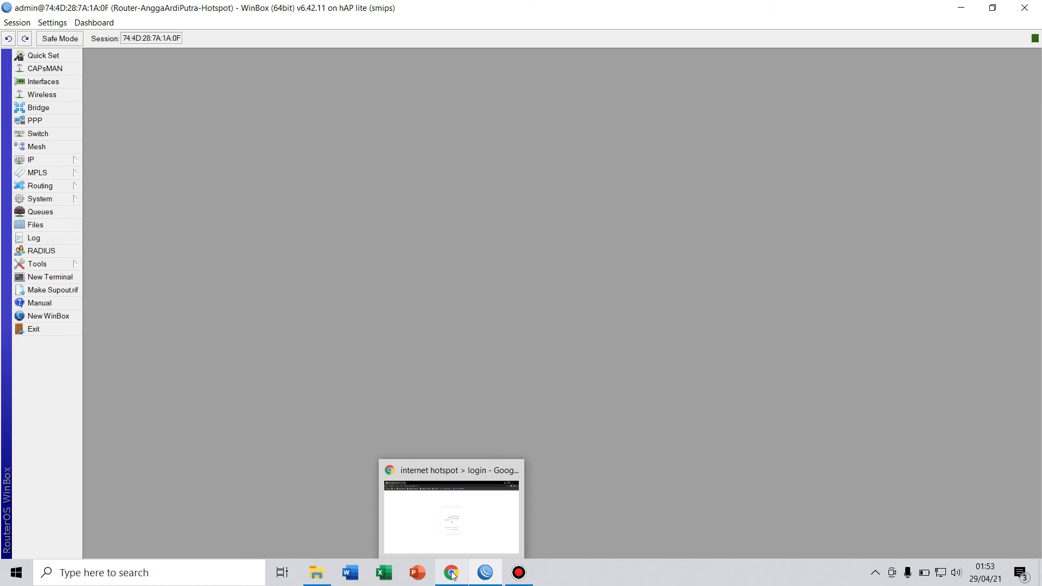
Return to the Chrome hotspot login page and enter the student account's username.
{"action": "left_click", "coordinate": [453, 574]}
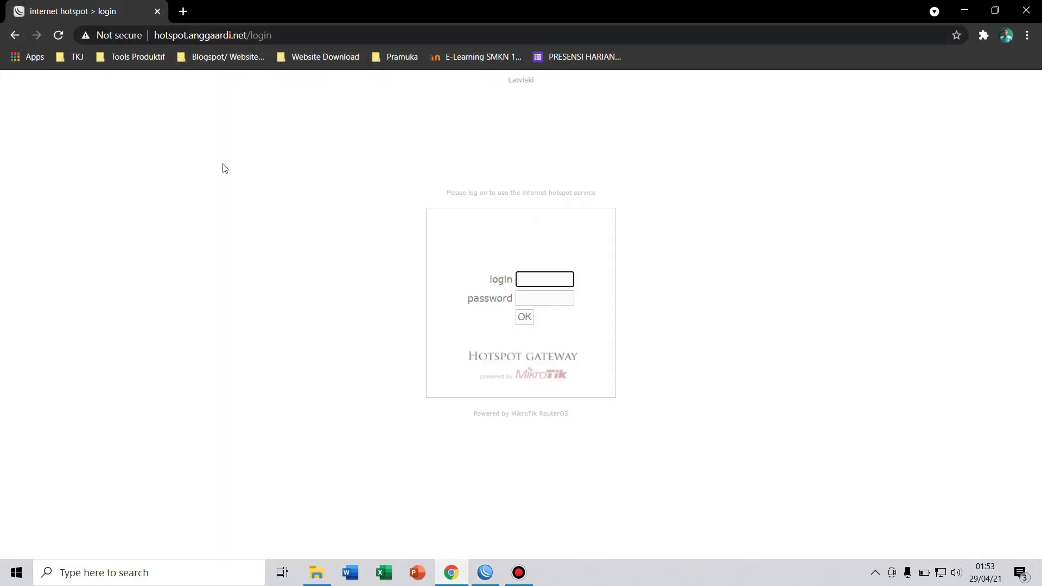
{"action": "left_click", "coordinate": [529, 277]}
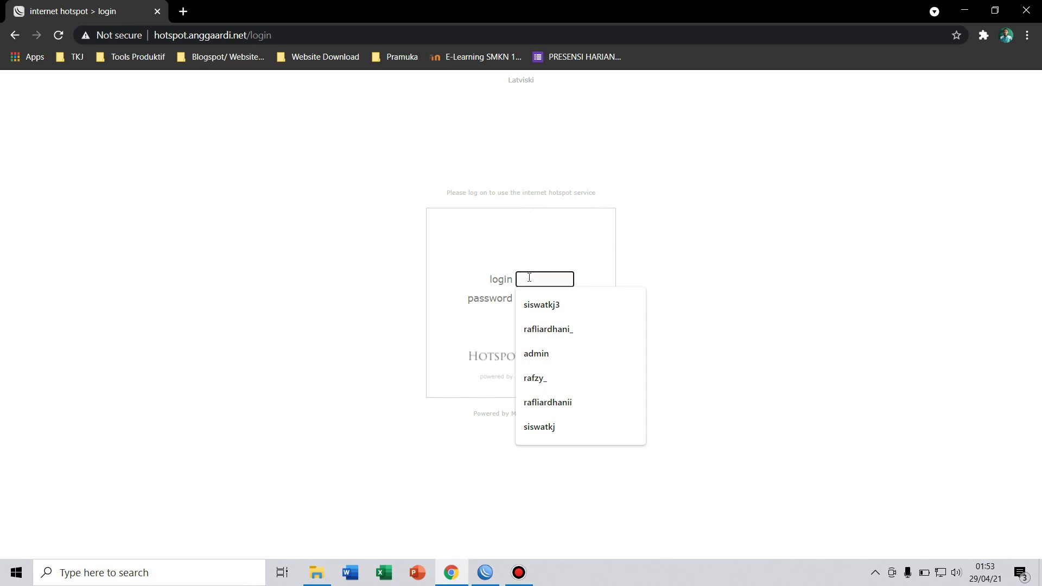
{"action": "key", "text": "Caps_Lock"}
{"action": "type", "text": "S"}
{"action": "key", "text": "Caps_Lock"}
{"action": "type", "text": "iswa"}
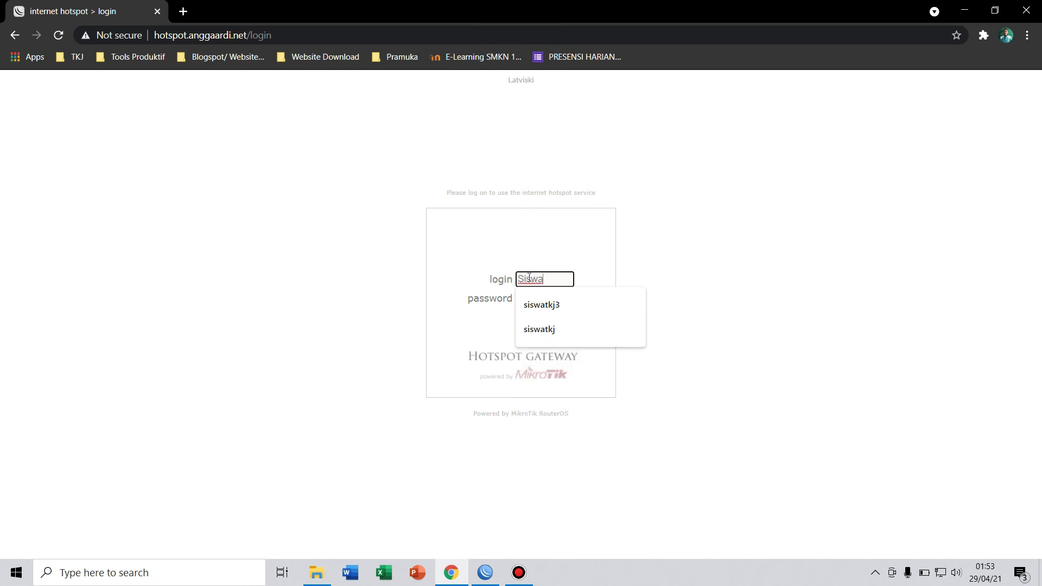
{"action": "key", "text": "Caps_Lock"}
{"action": "type", "text": "S"}
{"action": "key", "text": "Caps_Lock"}
{"action": "type", "text": "mkn"}
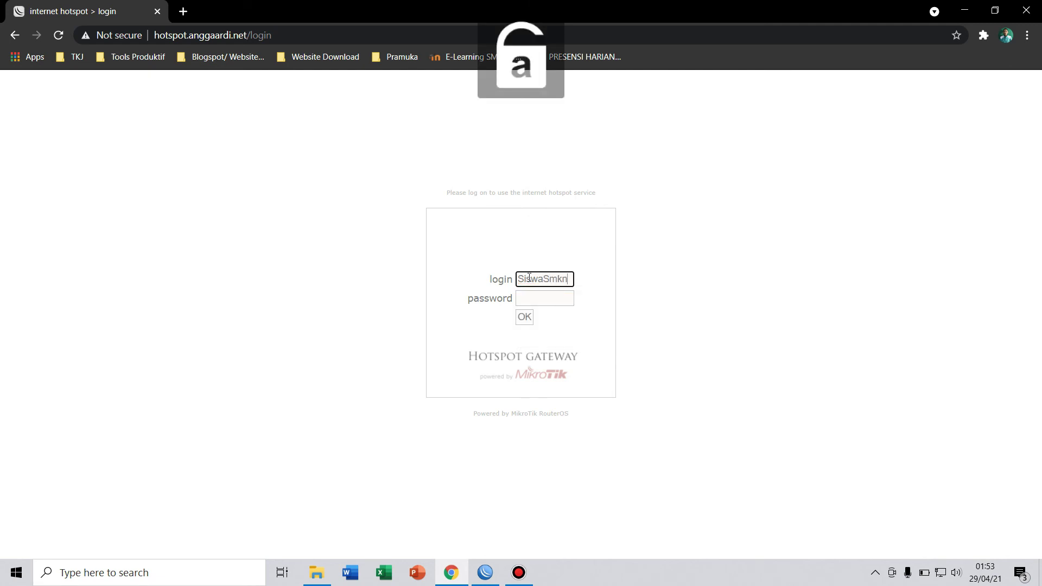
{"action": "key", "text": "BackSpace"}
{"action": "key", "text": "BackSpace"}
{"action": "key", "text": "BackSpace"}
{"action": "key", "text": "Caps_Lock"}
{"action": "type", "text": "MKN1"}
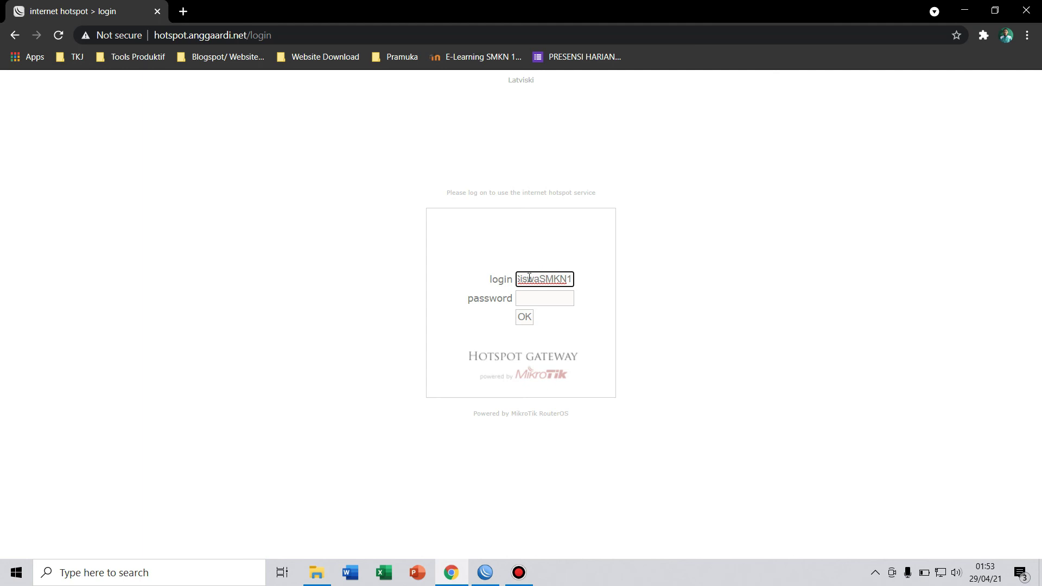
{"action": "type", "text": "PCT"}
Enter the student account's password and submit the hotspot login.
{"action": "left_click", "coordinate": [535, 299]}
{"action": "key", "text": "Caps_Lock"}
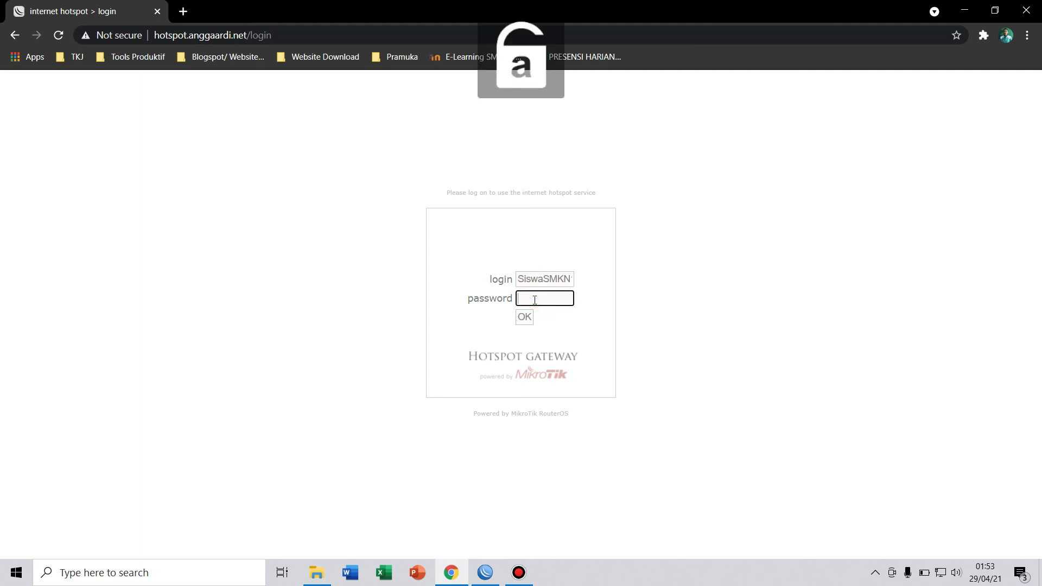
{"action": "key", "text": "Caps_Lock"}
{"action": "key", "text": "Caps_Lock"}
{"action": "type", "text": "s"}
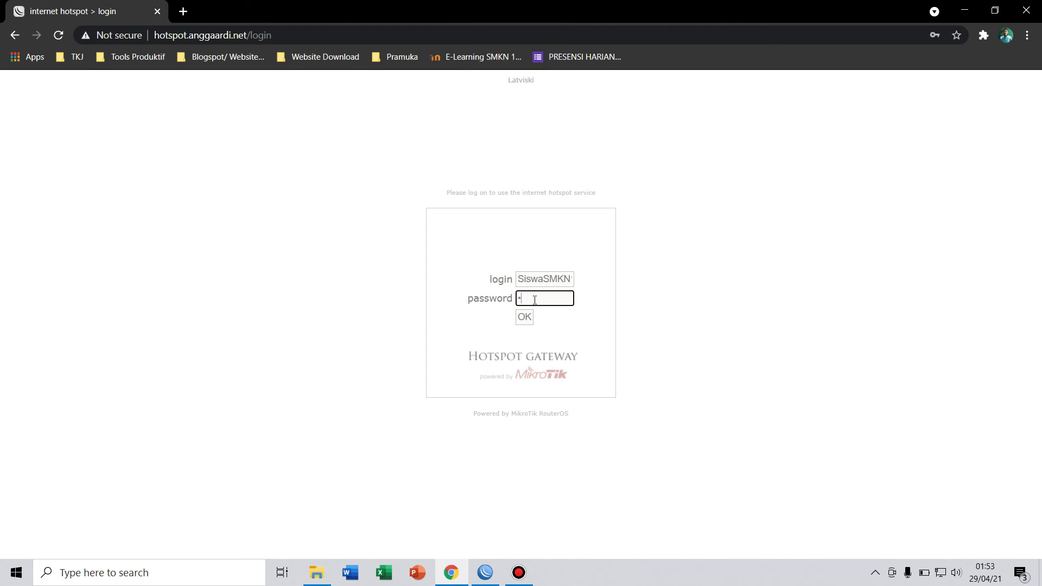
{"action": "type", "text": "•••••••"}
{"action": "left_click", "coordinate": [525, 317]}
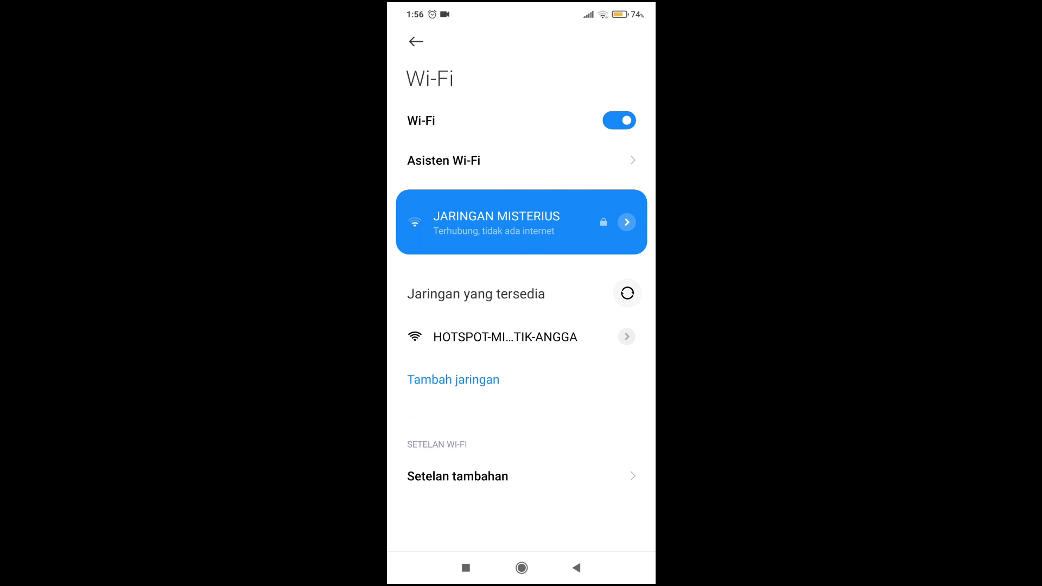
{"action": "left_click_drag", "start_coordinate": [521, 11], "coordinate": [521, 347]}
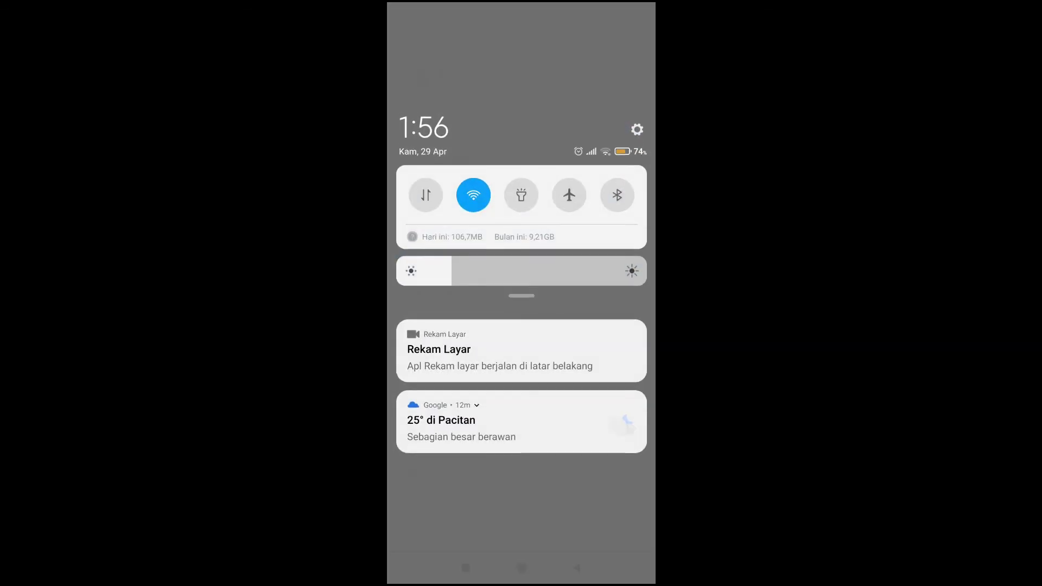
{"action": "left_click_drag", "start_coordinate": [520, 461], "coordinate": [521, 190]}
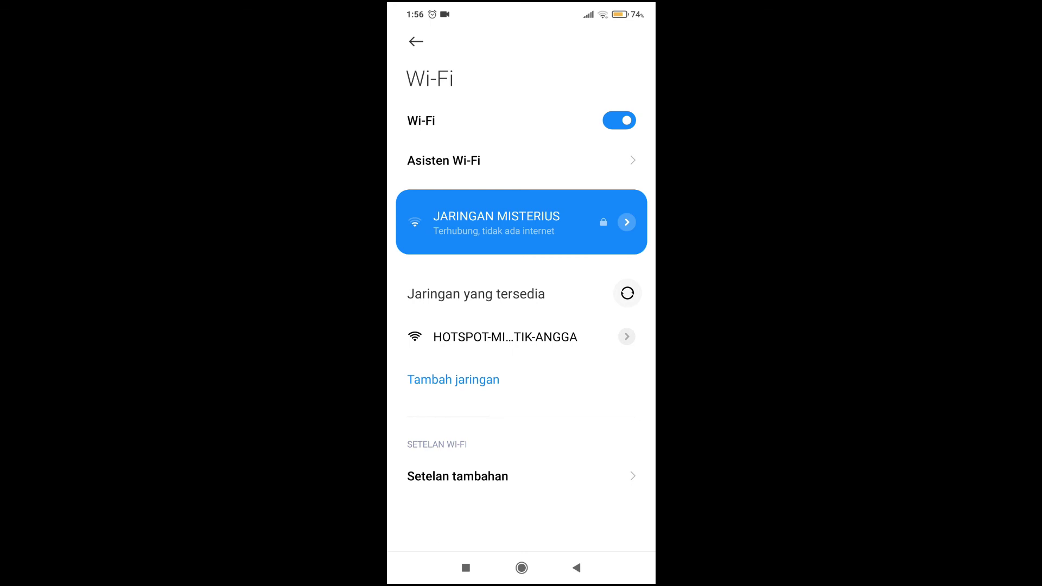
Join HOTSPOT-MIKROTIK-ANGGA on the phone and sign in with the teacher account's username and password.
{"action": "left_click", "coordinate": [504, 337]}
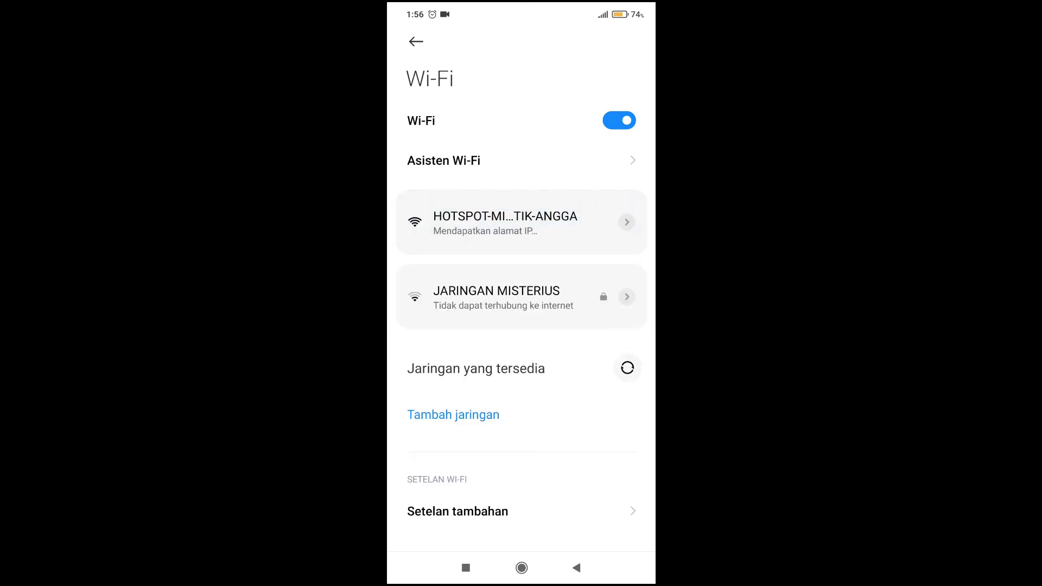
{"action": "left_click_drag", "start_coordinate": [521, 5], "coordinate": [521, 326]}
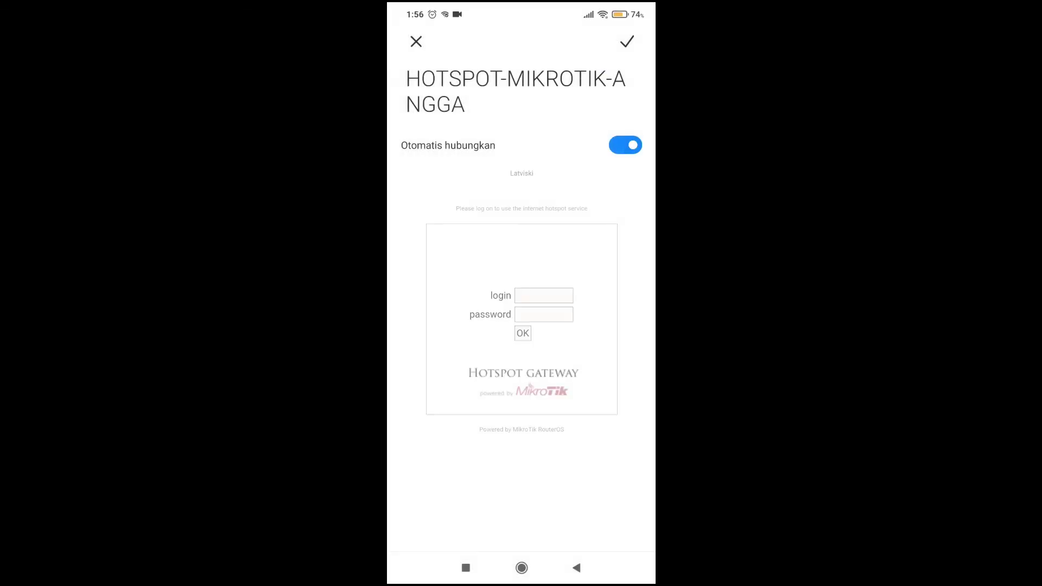
{"action": "left_click", "coordinate": [544, 296]}
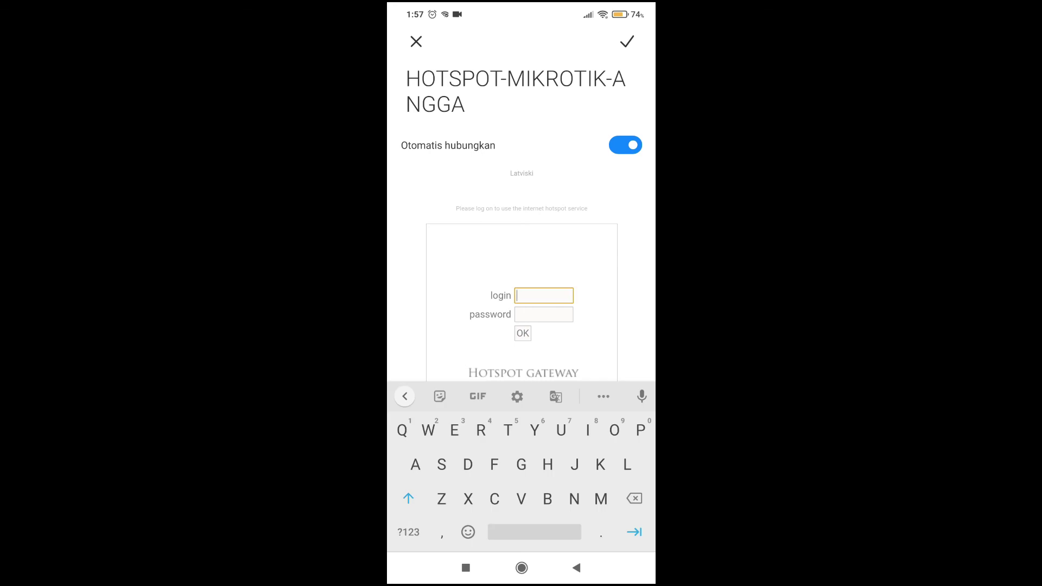
{"action": "type", "text": "Guru"}
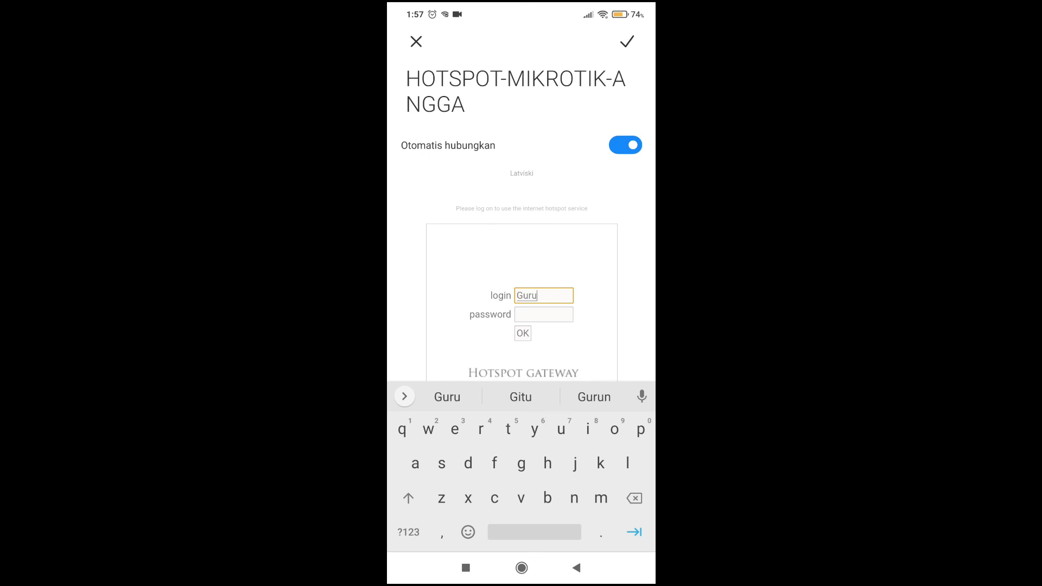
{"action": "type", "text": "Sm"}
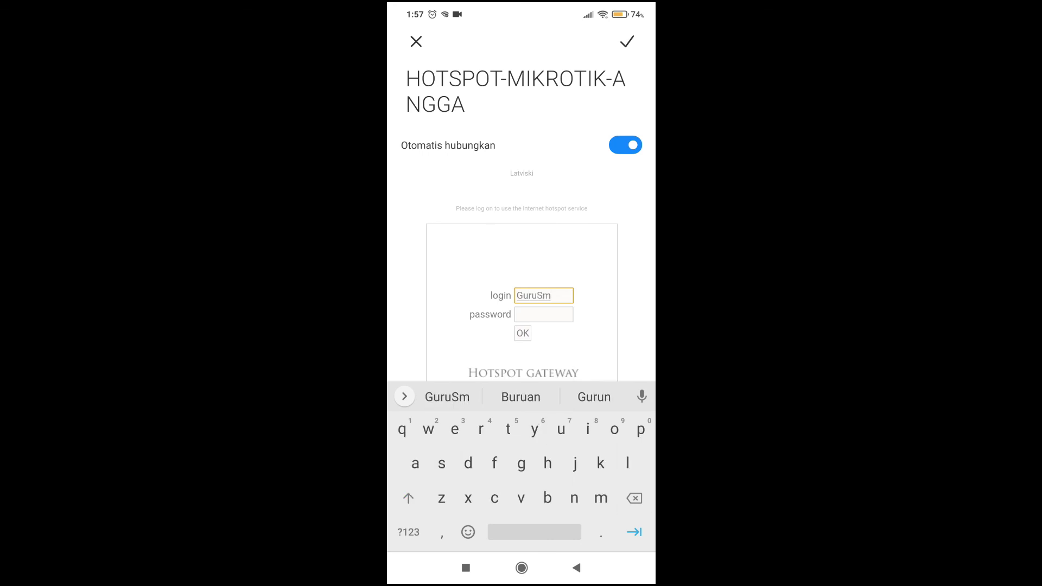
{"action": "key", "text": "BackSpace"}
{"action": "type", "text": "MKN"}
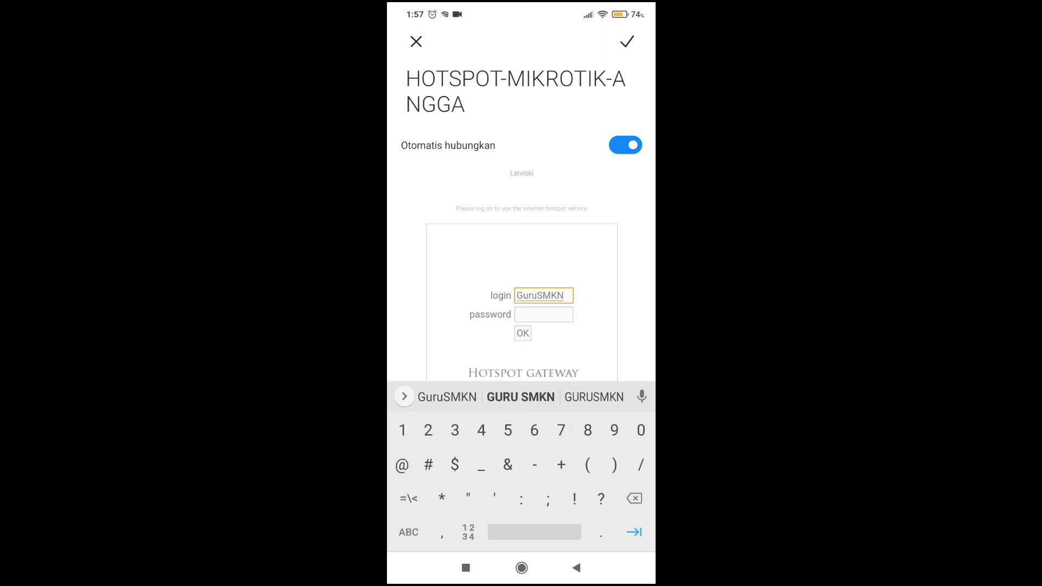
{"action": "type", "text": "1PCT"}
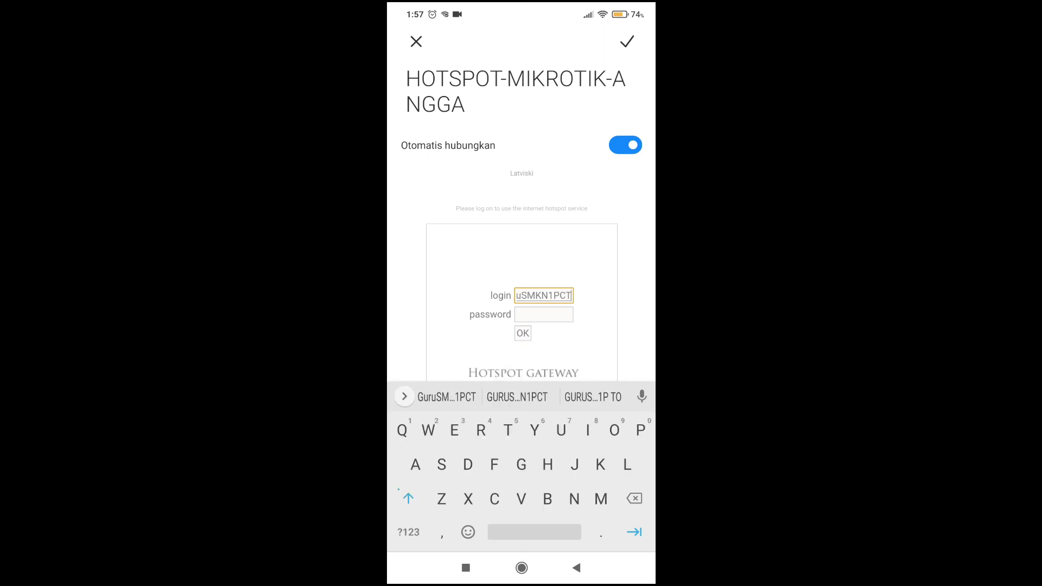
{"action": "left_click", "coordinate": [543, 315]}
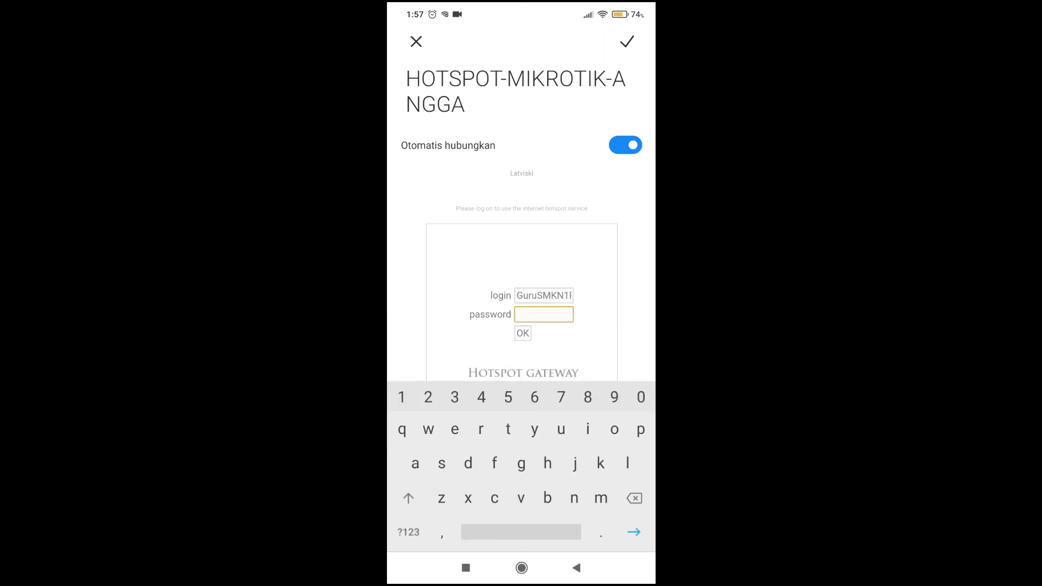
{"action": "type", "text": "admin456"}
{"action": "key", "text": "Return"}
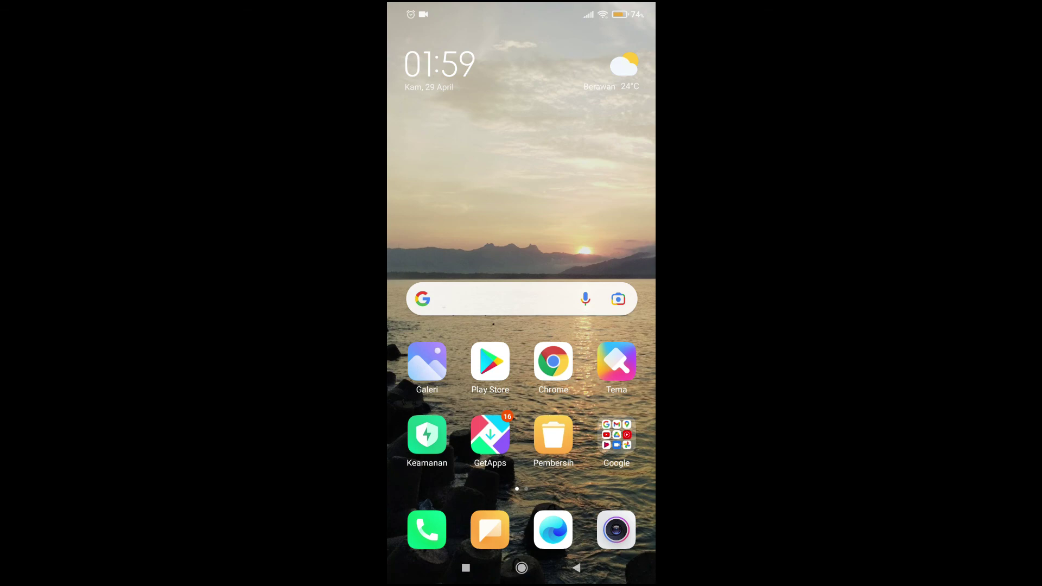
Run a Google search for 'mobil' on the phone, then return home.
{"action": "left_click", "coordinate": [500, 298]}
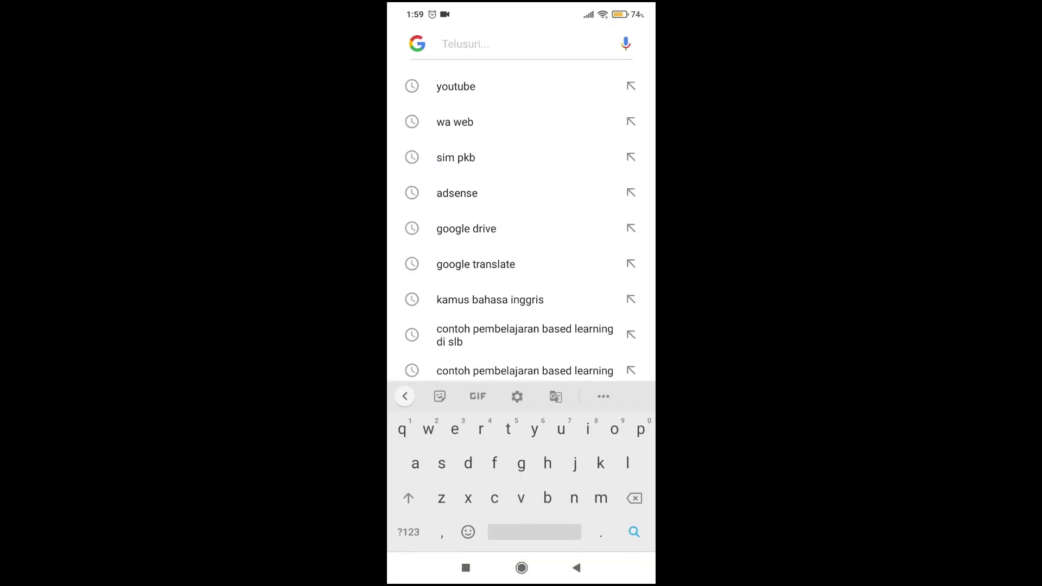
{"action": "type", "text": "mobil"}
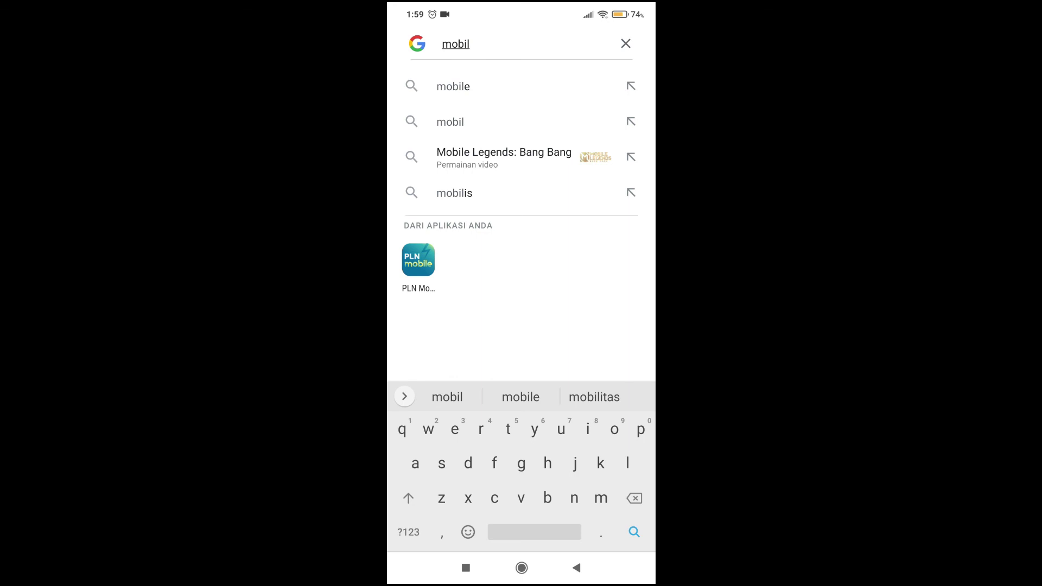
{"action": "key", "text": "Return"}
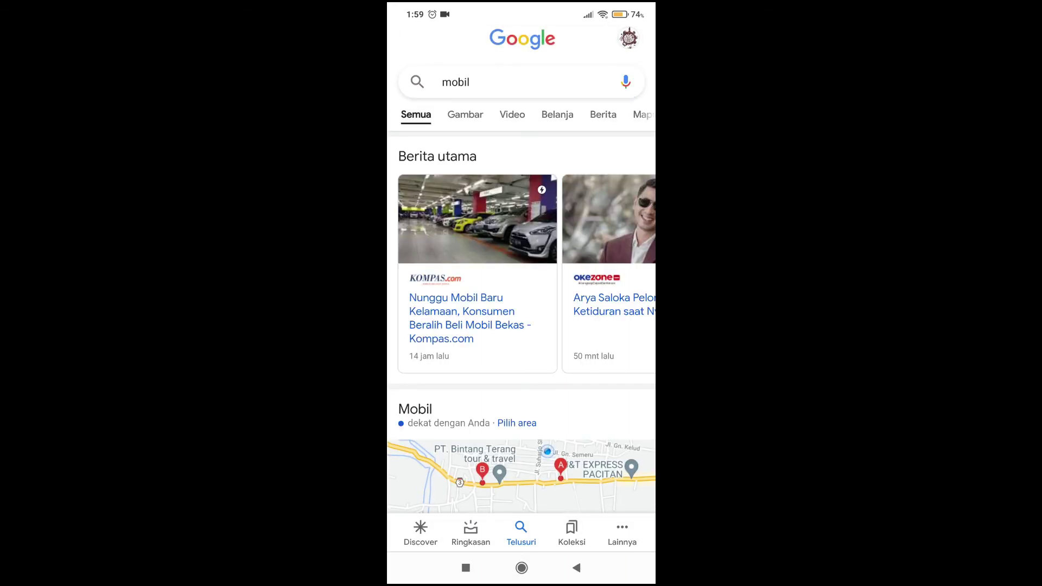
{"action": "scroll", "coordinate": [522, 274], "scroll_direction": "down", "scroll_amount": 5}
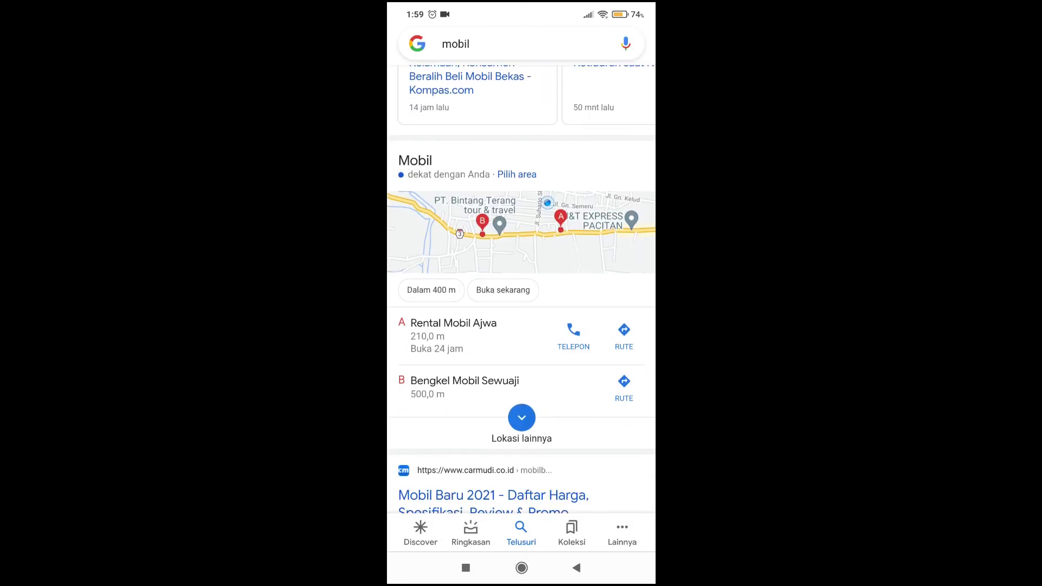
{"action": "left_click", "coordinate": [521, 567]}
Launch YouTube from the Google apps folder and check the quick settings panel.
{"action": "left_click", "coordinate": [617, 434]}
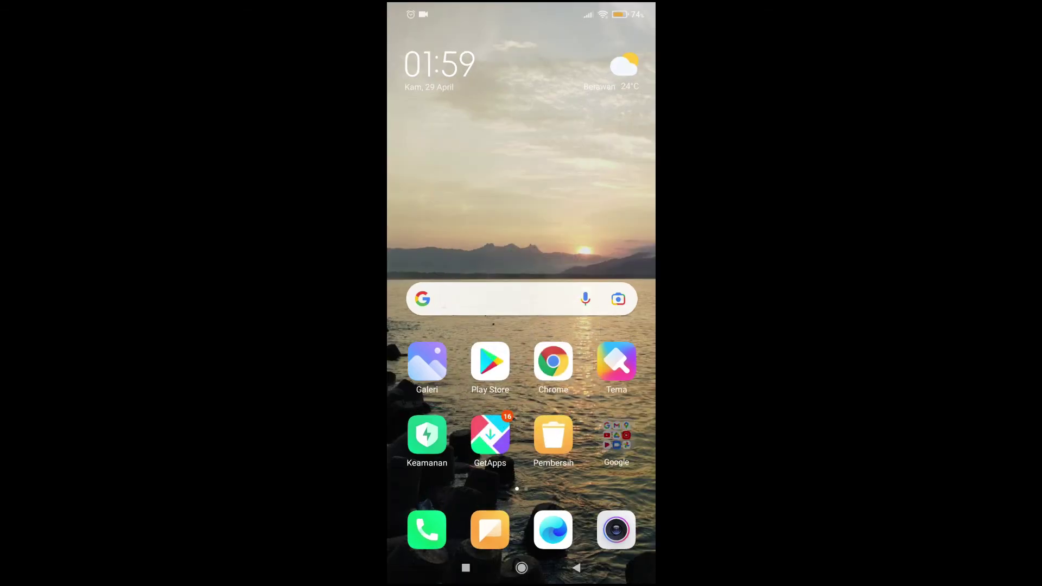
{"action": "left_click", "coordinate": [456, 237]}
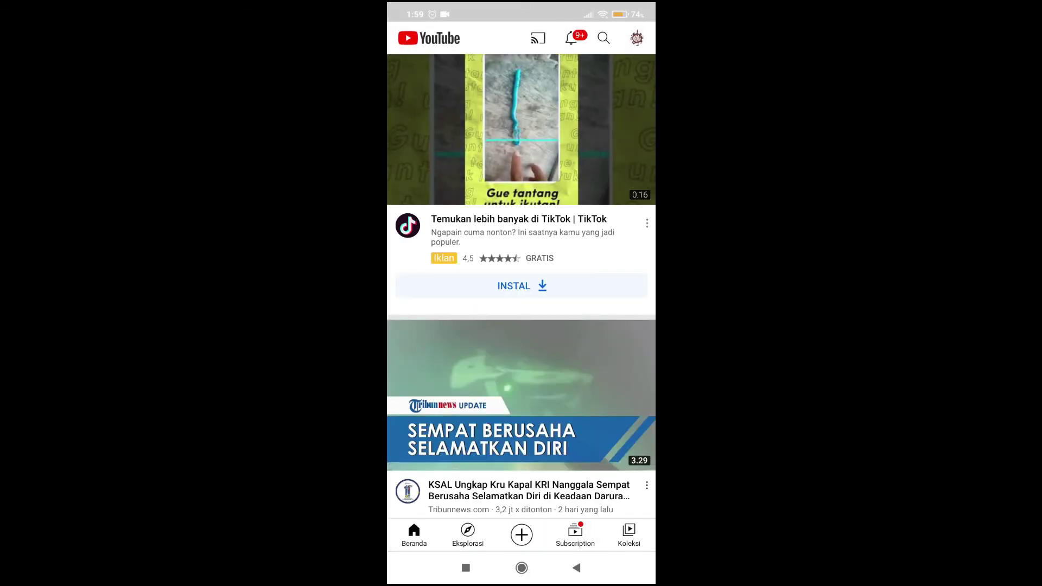
{"action": "left_click_drag", "start_coordinate": [542, 6], "coordinate": [543, 162]}
{"action": "left_click_drag", "start_coordinate": [521, 297], "coordinate": [522, 434]}
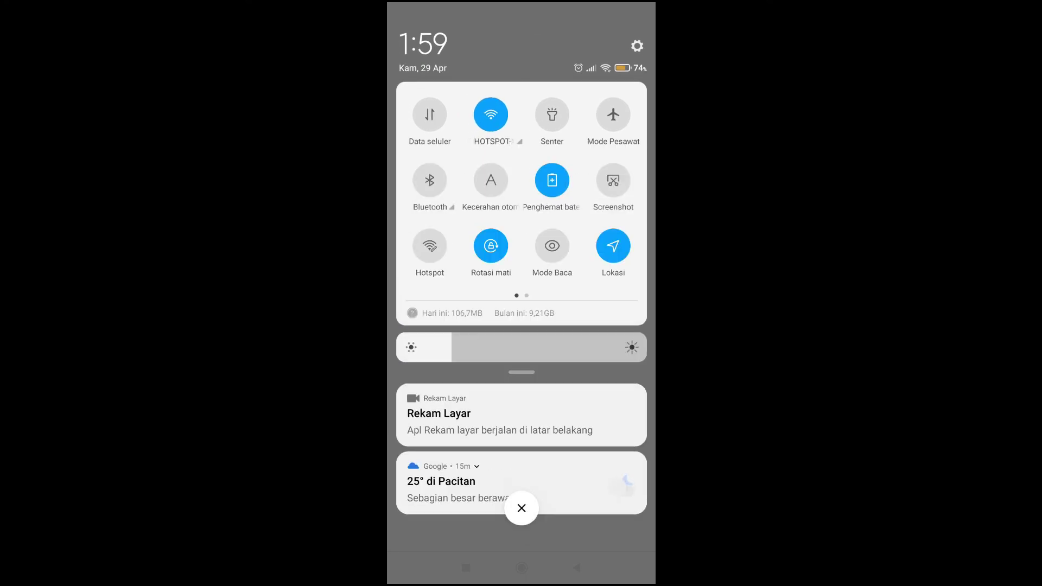
{"action": "left_click_drag", "start_coordinate": [522, 531], "coordinate": [521, 272]}
{"action": "scroll", "coordinate": [521, 304], "scroll_direction": "down", "scroll_amount": 2}
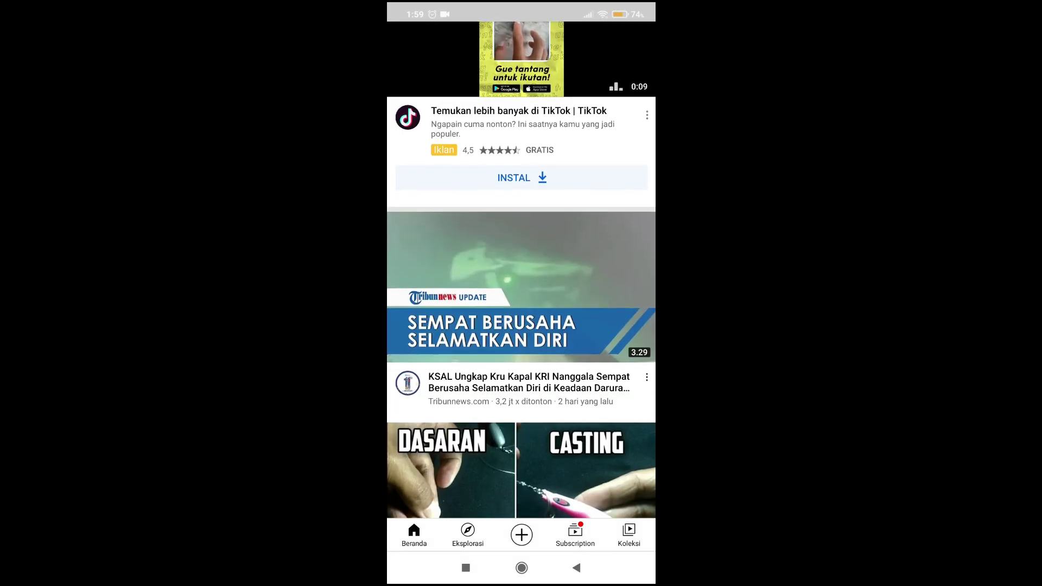
Play the KSAL Nanggala news video, lower the volume, and seek to about 1:48.
{"action": "left_click", "coordinate": [521, 288]}
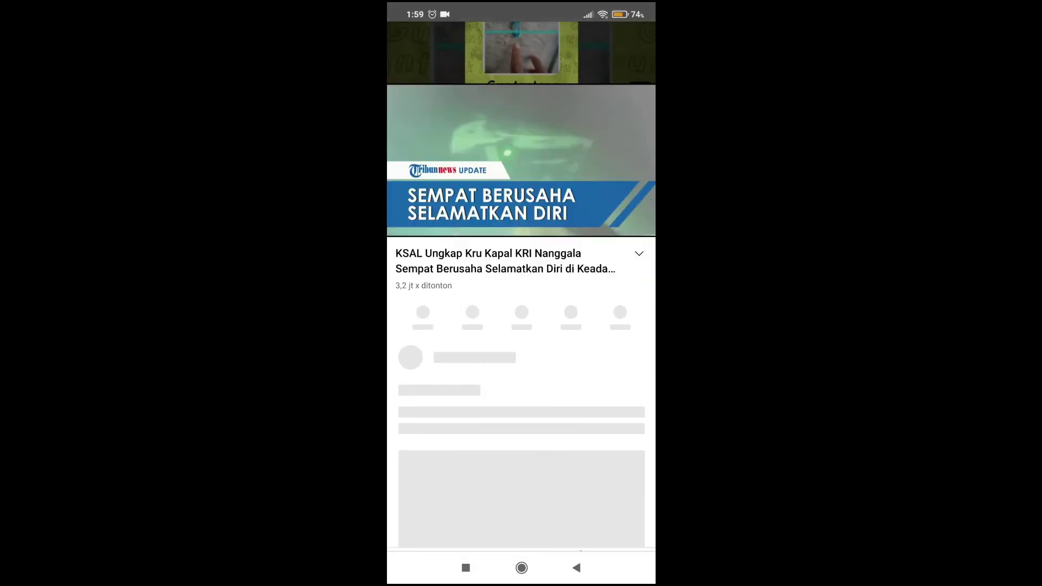
{"action": "key", "text": "XF86AudioLowerVolume"}
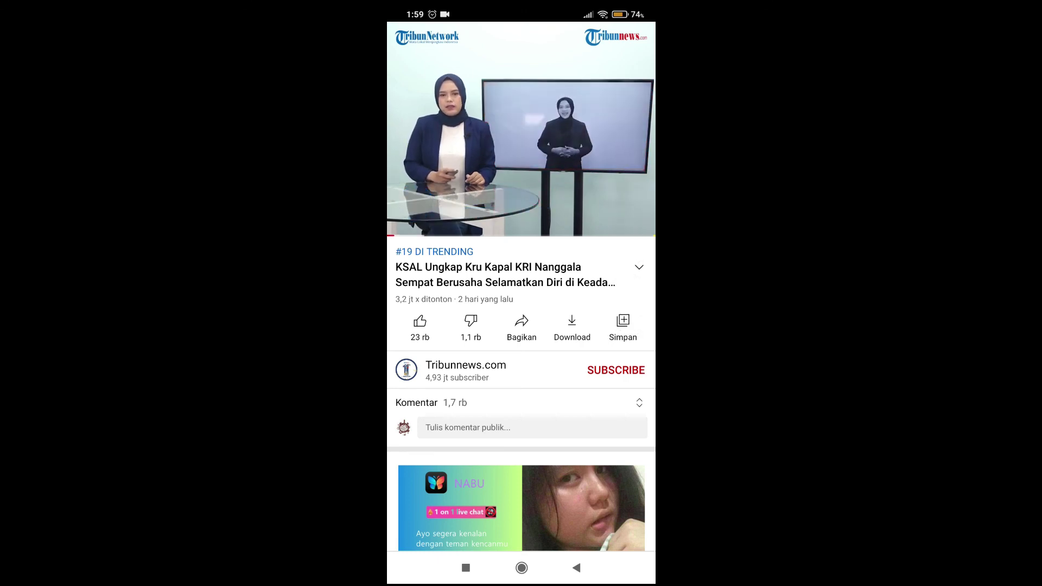
{"action": "left_click", "coordinate": [521, 128]}
{"action": "left_click_drag", "start_coordinate": [395, 236], "coordinate": [526, 235]}
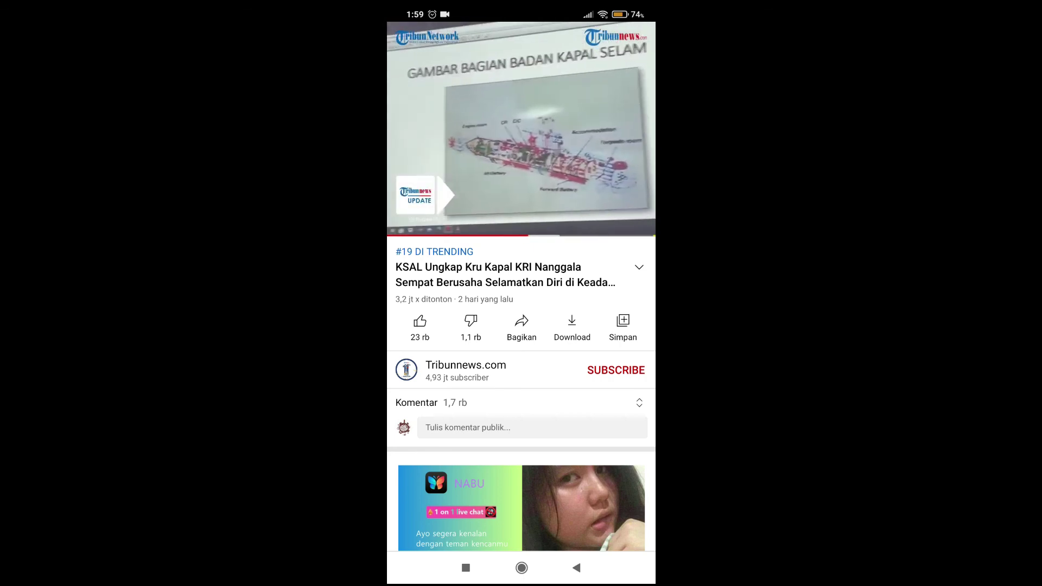
{"action": "key", "text": "super"}
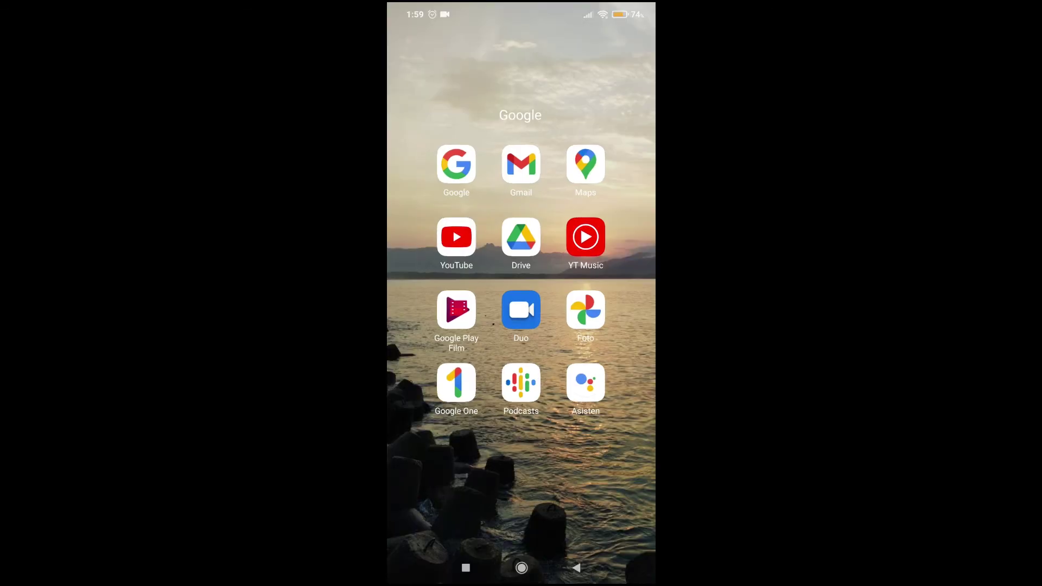
{"action": "key", "text": "super"}
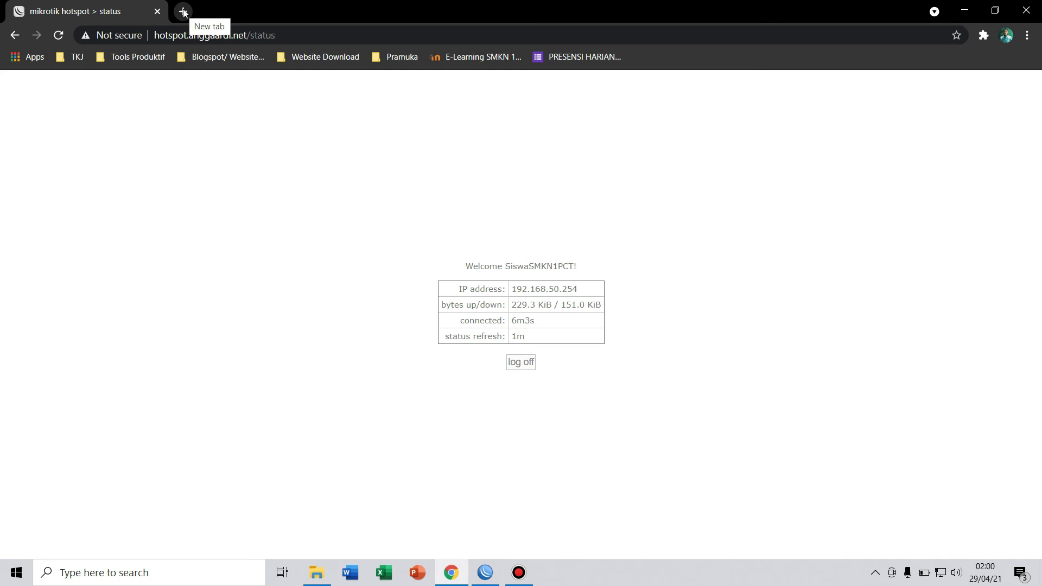
In a new tab, reach YouTube via a 'yt' search and play the mini PC Shopee video from 6:11.
{"action": "left_click", "coordinate": [183, 11]}
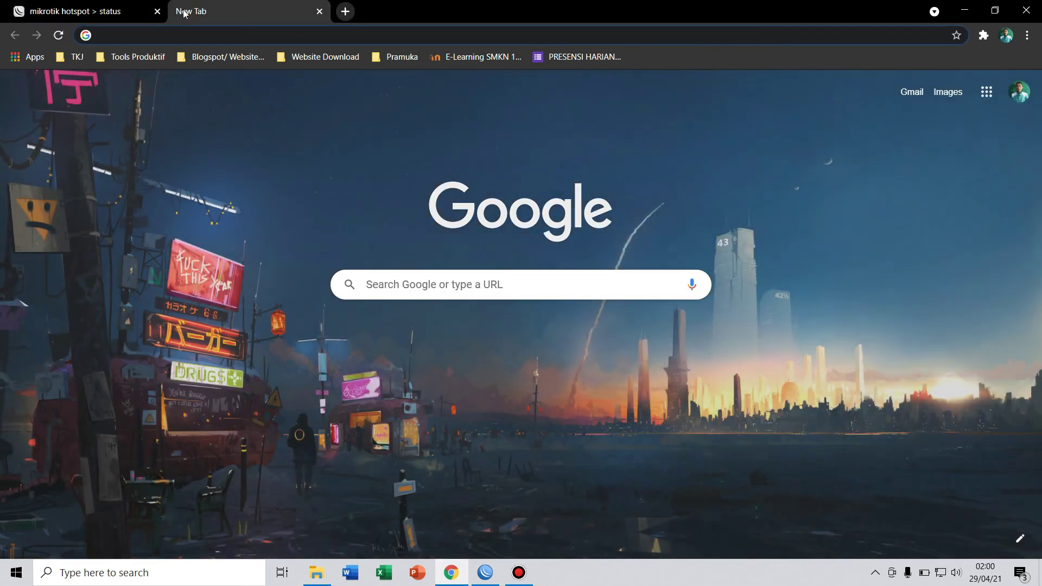
{"action": "left_click", "coordinate": [197, 29]}
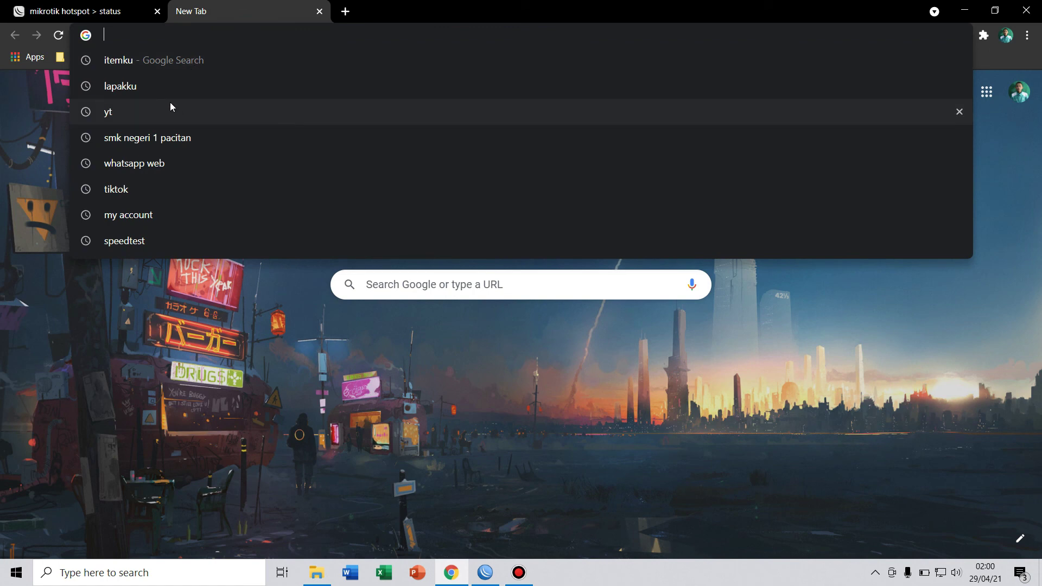
{"action": "left_click", "coordinate": [145, 111]}
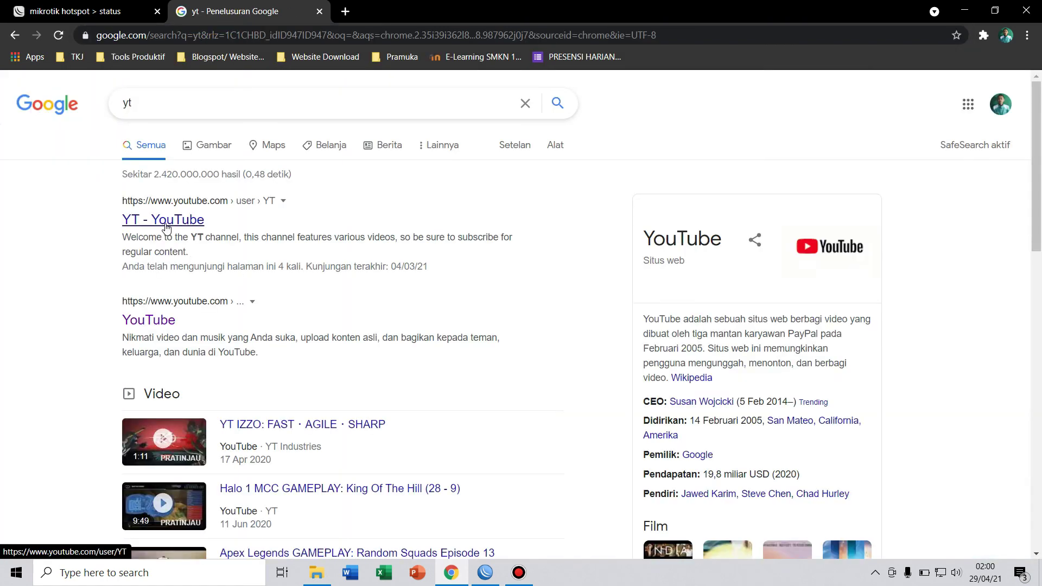
{"action": "left_click", "coordinate": [151, 321]}
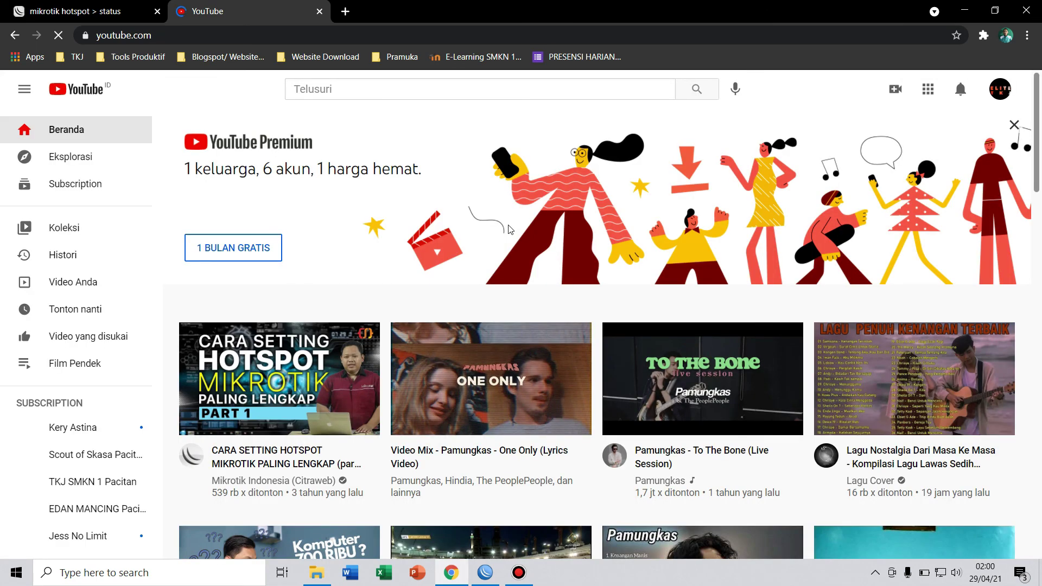
{"action": "scroll", "coordinate": [513, 230], "scroll_direction": "down", "scroll_amount": 2}
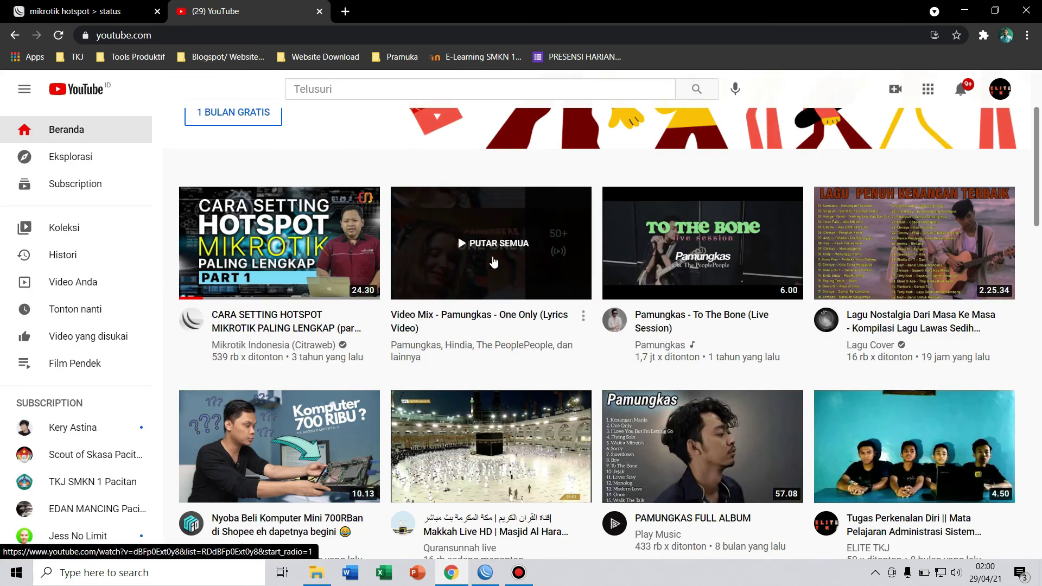
{"action": "scroll", "coordinate": [339, 255], "scroll_direction": "down", "scroll_amount": 3}
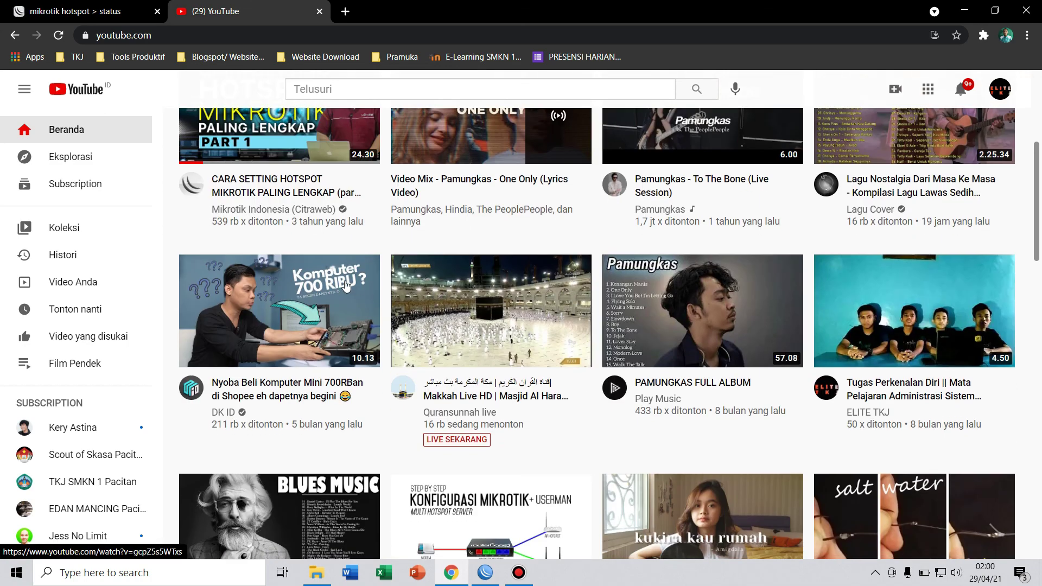
{"action": "left_click", "coordinate": [331, 282]}
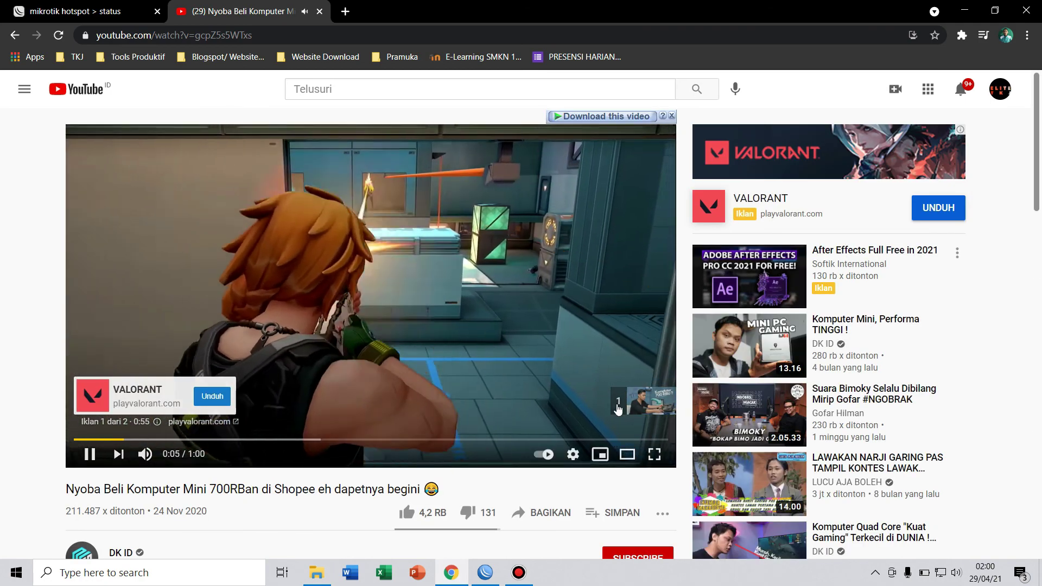
{"action": "left_click", "coordinate": [617, 403]}
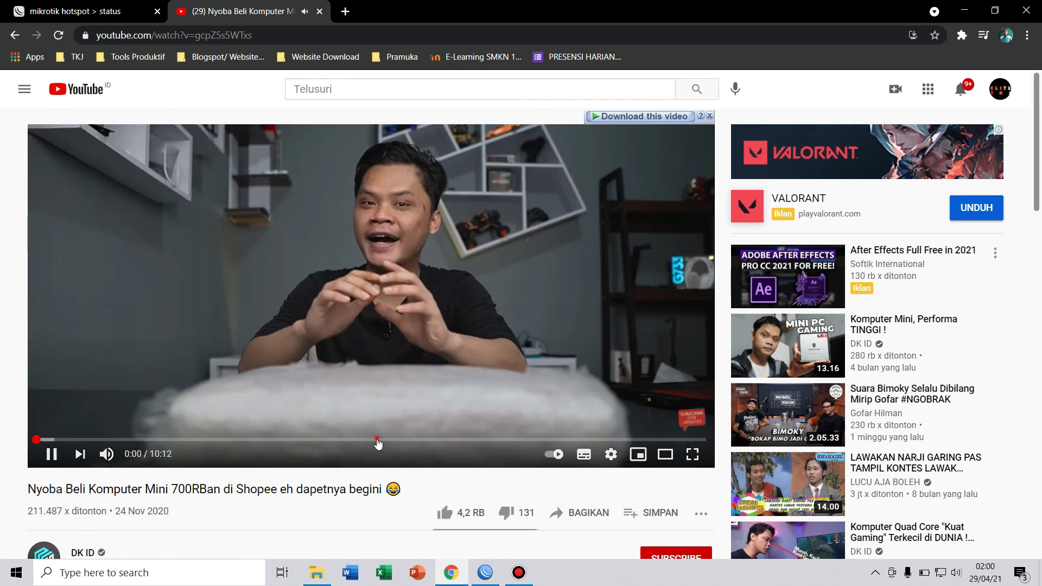
{"action": "left_click", "coordinate": [443, 439]}
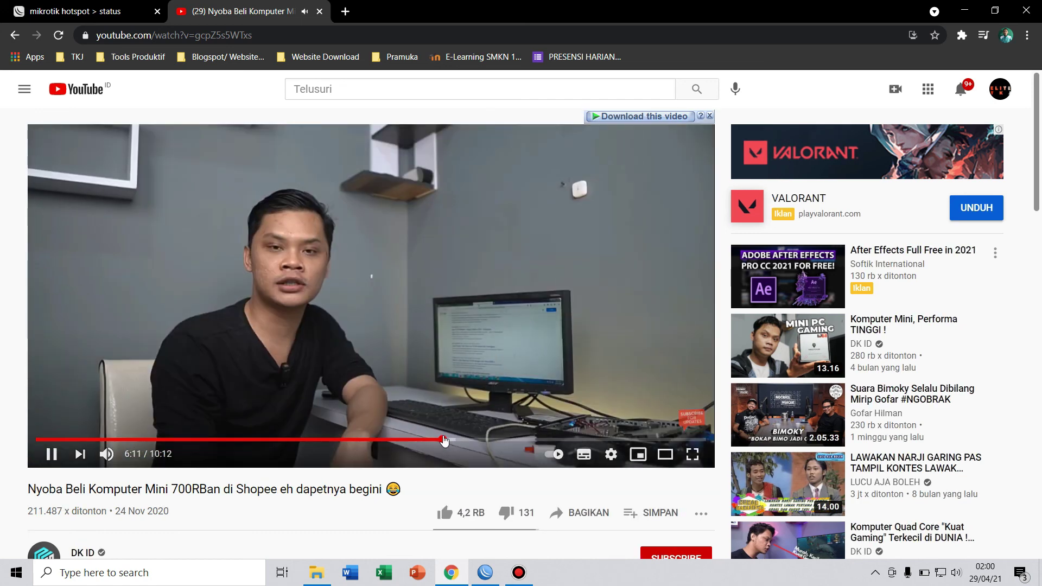
In another tab, search 'acer store ponorogo' and open the OLX acer listings in Ponorogo.
{"action": "left_click", "coordinate": [345, 11]}
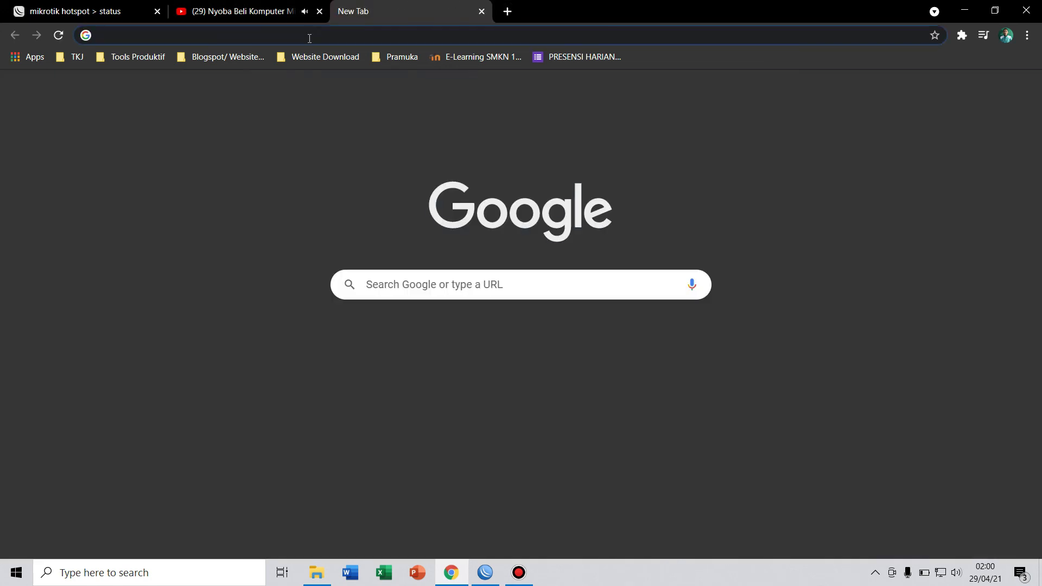
{"action": "left_click", "coordinate": [310, 38]}
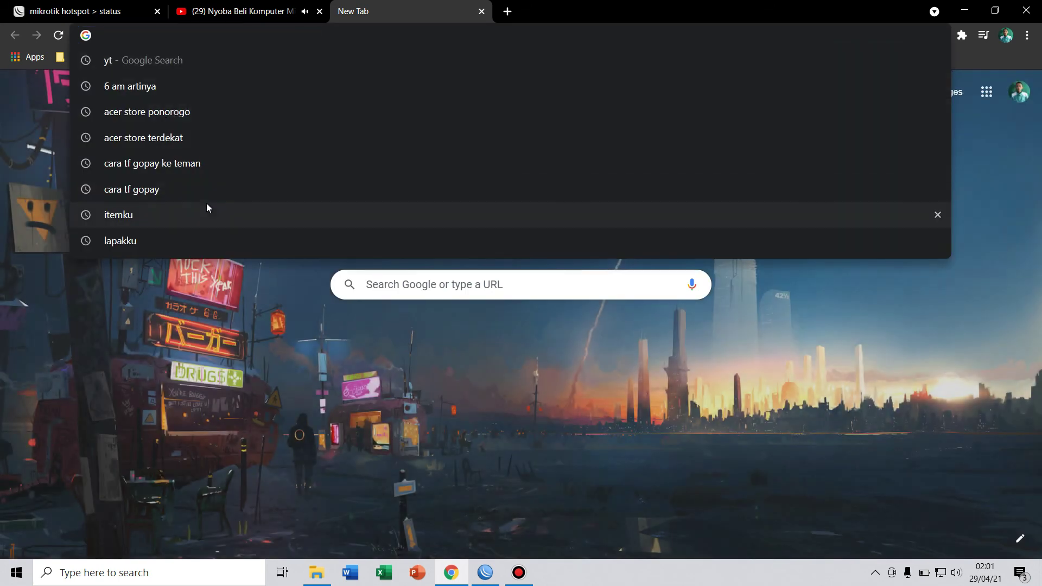
{"action": "left_click", "coordinate": [203, 111]}
{"action": "scroll", "coordinate": [272, 217], "scroll_direction": "down", "scroll_amount": 6}
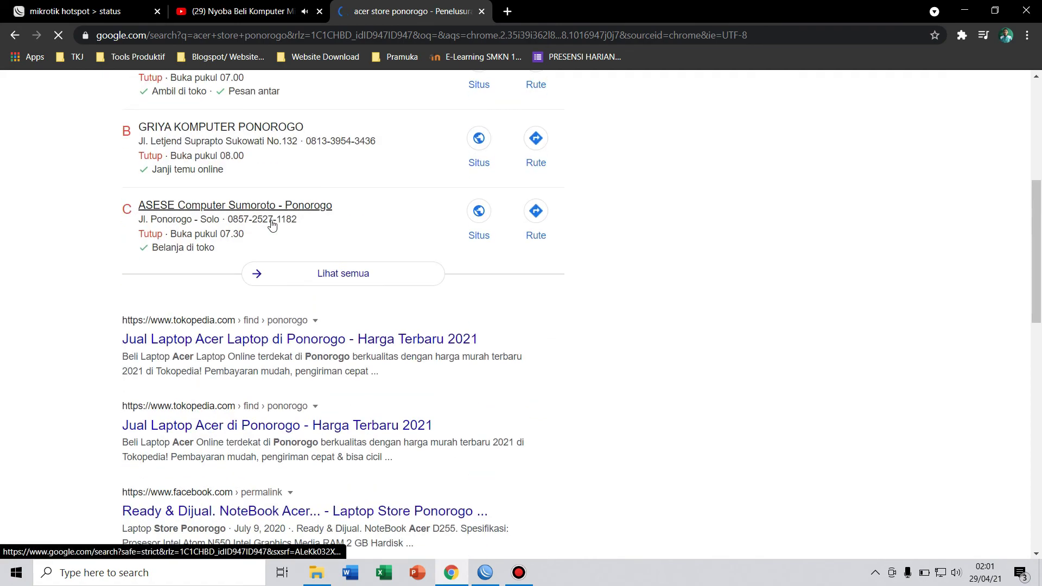
{"action": "scroll", "coordinate": [272, 224], "scroll_direction": "down", "scroll_amount": 6}
{"action": "scroll", "coordinate": [241, 184], "scroll_direction": "up", "scroll_amount": 4}
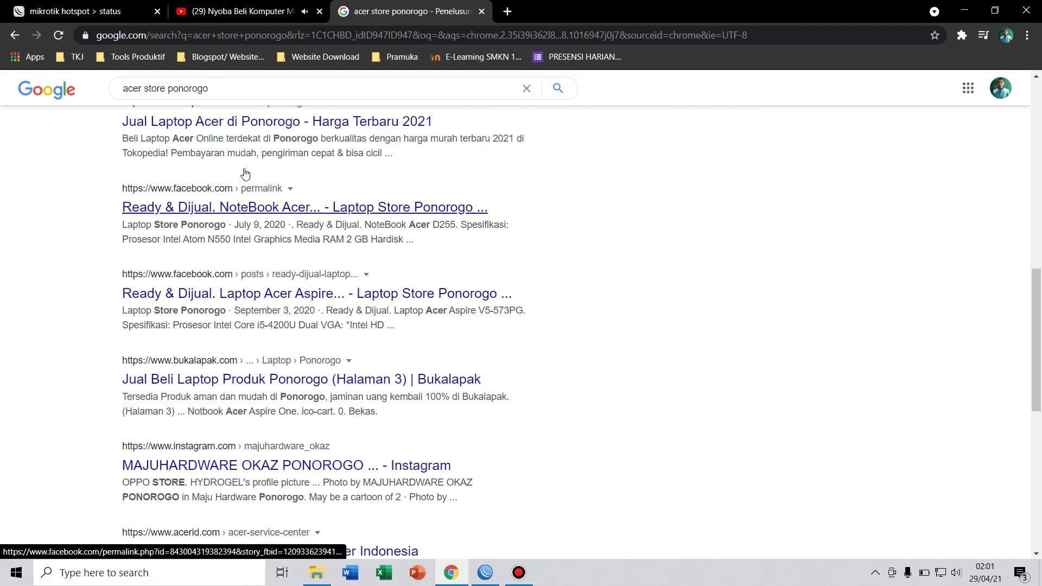
{"action": "left_click", "coordinate": [232, 212]}
{"action": "scroll", "coordinate": [231, 212], "scroll_direction": "down", "scroll_amount": 9}
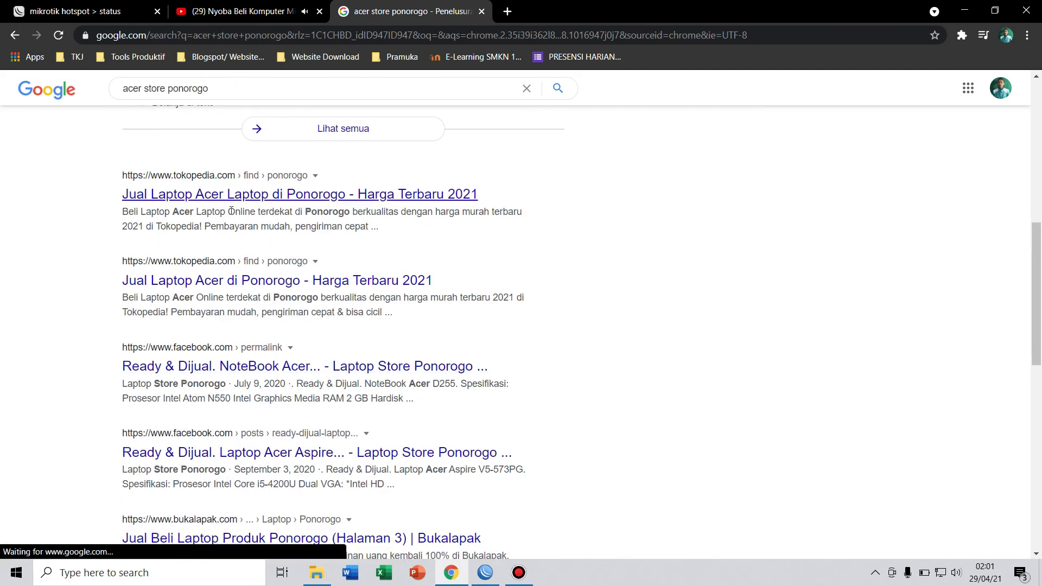
{"action": "left_click", "coordinate": [219, 331]}
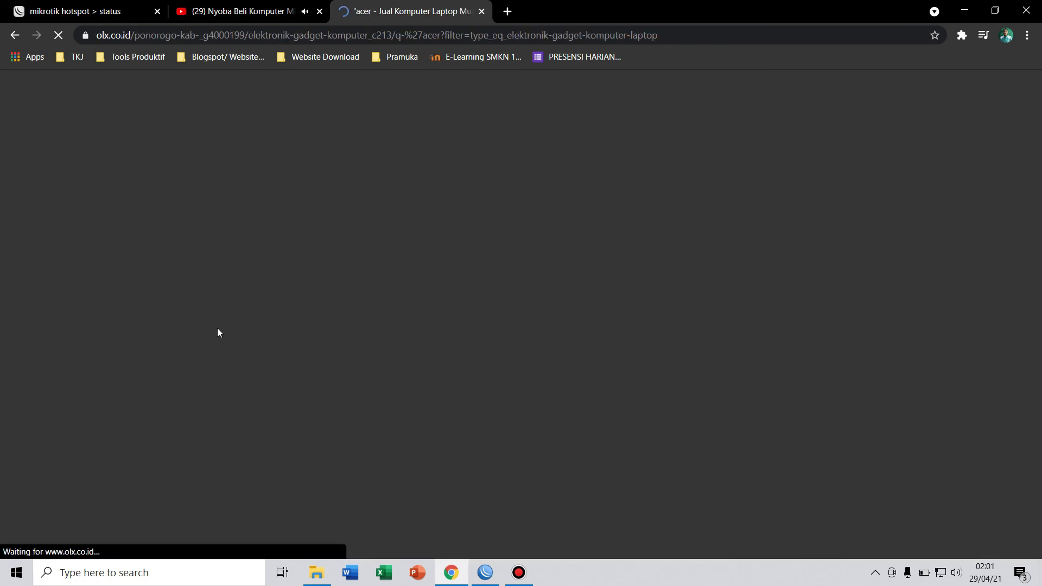
{"action": "scroll", "coordinate": [317, 296], "scroll_direction": "down", "scroll_amount": 5}
{"action": "scroll", "coordinate": [319, 296], "scroll_direction": "down", "scroll_amount": 9}
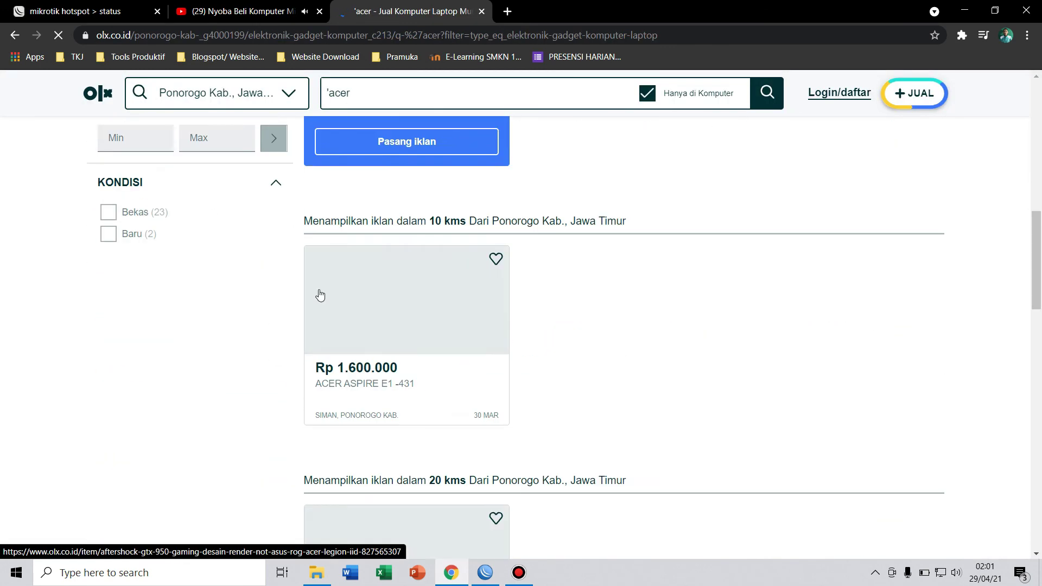